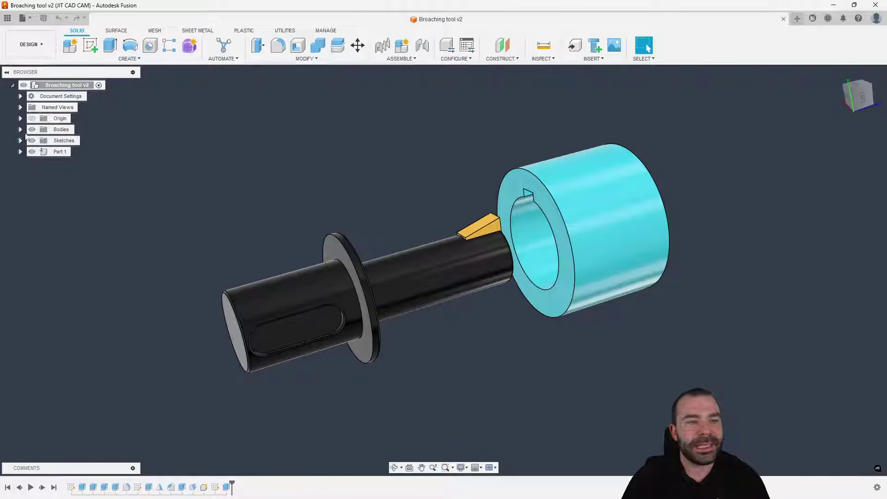
Hide the tool bodies and start a sketch on the flat end face of the keyed bushing.
{"action": "left_click", "coordinate": [32, 129]}
{"action": "middle_click_drag", "start_coordinate": [577, 255], "coordinate": [543, 263], "text": "shift"}
{"action": "middle_click_drag", "start_coordinate": [619, 240], "coordinate": [495, 238], "text": "shift"}
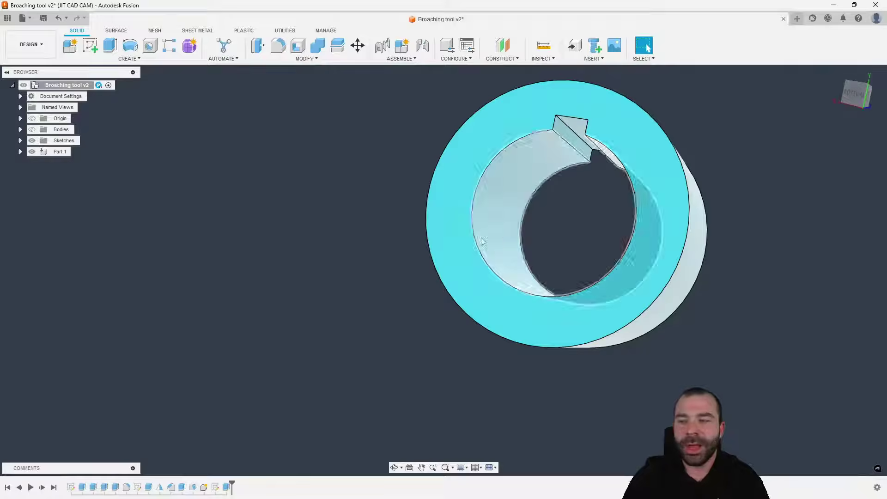
{"action": "scroll", "coordinate": [222, 284], "scroll_direction": "down", "scroll_amount": 2}
{"action": "scroll", "coordinate": [444, 245], "scroll_direction": "up", "scroll_amount": 1}
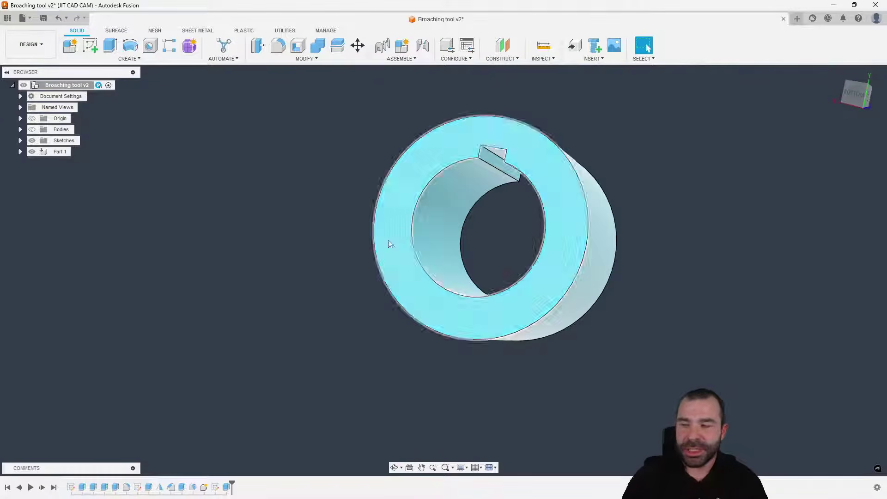
{"action": "left_click", "coordinate": [90, 45]}
{"action": "left_click", "coordinate": [456, 150]}
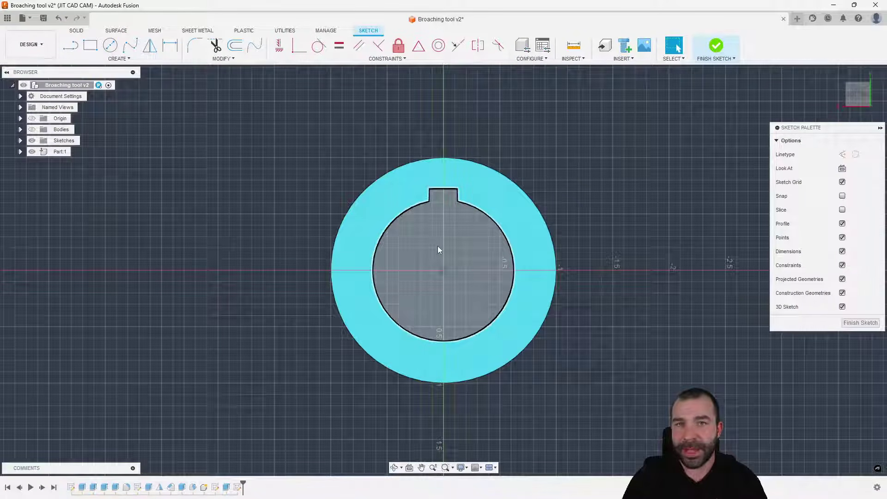
Draw a vertical line about 0.28 in long on the bushing's centre axis, running from inside the keyway down into the bore.
{"action": "left_click", "coordinate": [72, 46]}
{"action": "scroll", "coordinate": [444, 225], "scroll_direction": "up", "scroll_amount": 2}
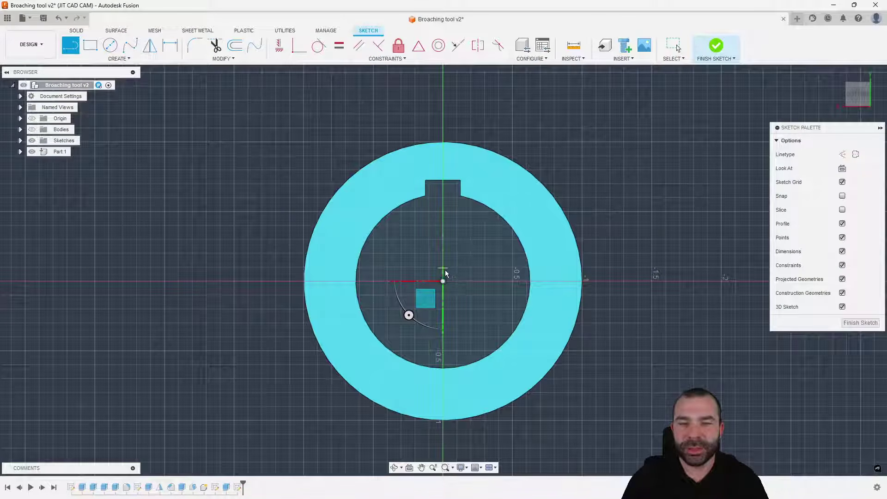
{"action": "left_click", "coordinate": [442, 189]}
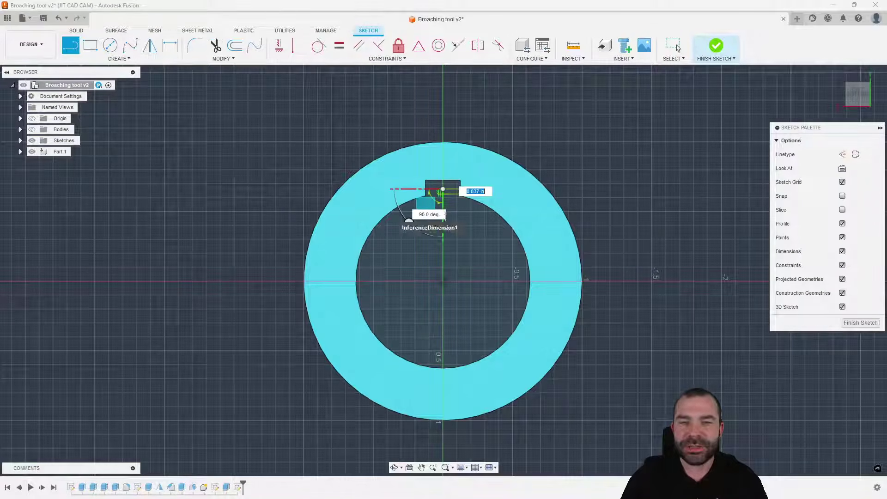
{"action": "left_click", "coordinate": [444, 231]}
{"action": "key", "text": "Escape"}
{"action": "middle_click_drag", "start_coordinate": [443, 232], "coordinate": [442, 238], "text": "shift"}
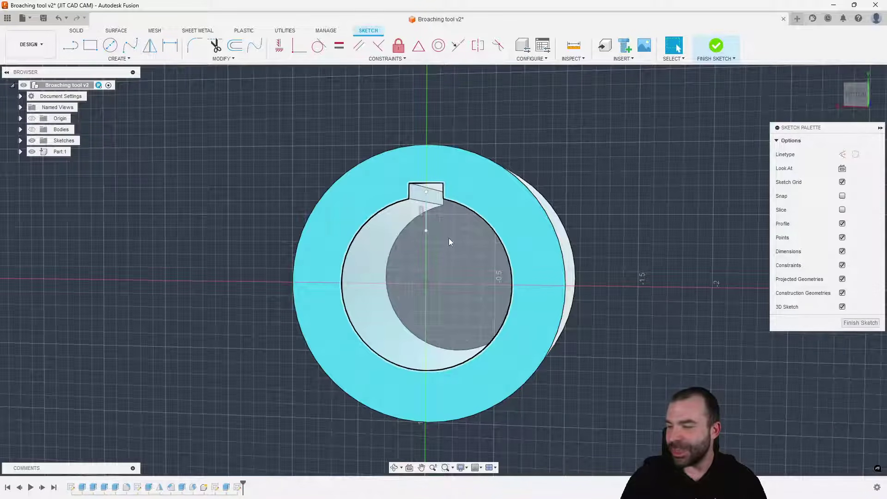
{"action": "left_click", "coordinate": [426, 212]}
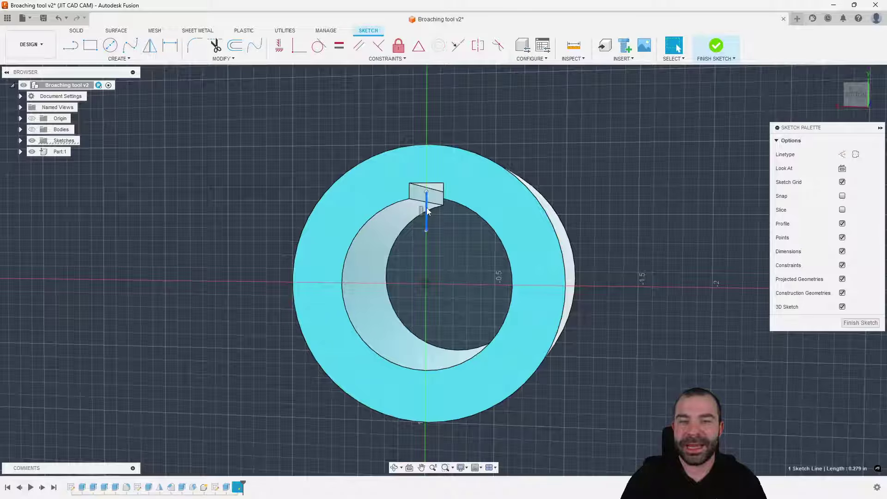
{"action": "left_click", "coordinate": [462, 232]}
{"action": "key", "text": "Escape"}
Dimension the vertical distance from the keyway's lower corner to the line's lower endpoint as 2 in.
{"action": "scroll", "coordinate": [437, 212], "scroll_direction": "up", "scroll_amount": 5}
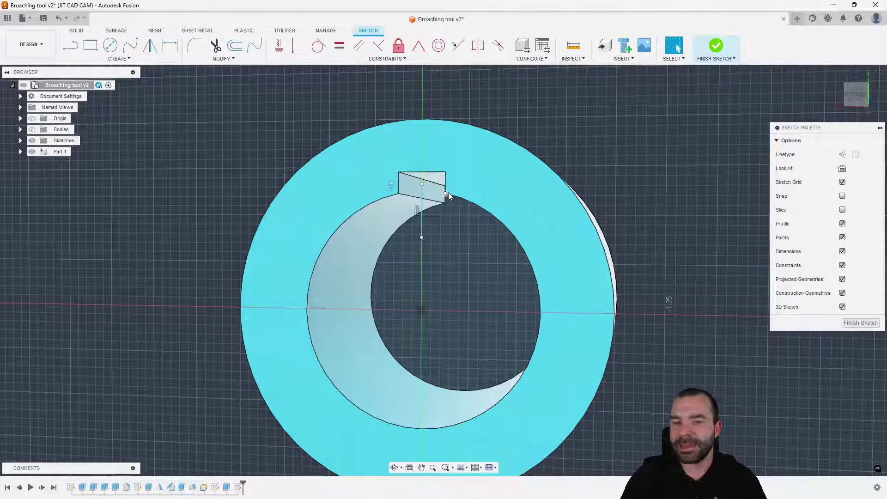
{"action": "left_click", "coordinate": [170, 45]}
{"action": "left_click", "coordinate": [398, 193]}
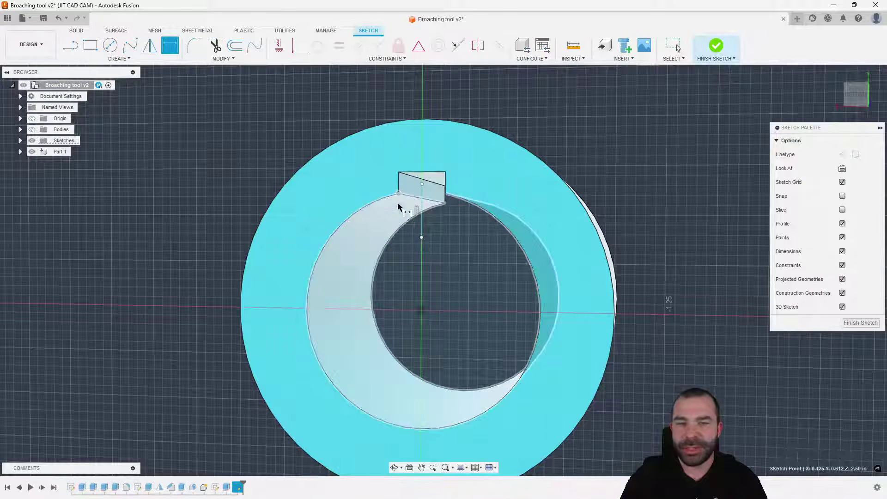
{"action": "left_click", "coordinate": [421, 238]}
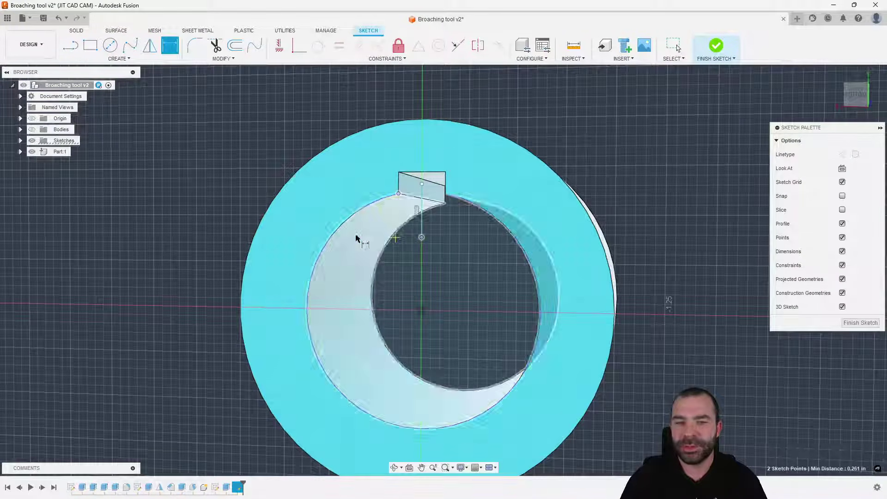
{"action": "left_click", "coordinate": [169, 221]}
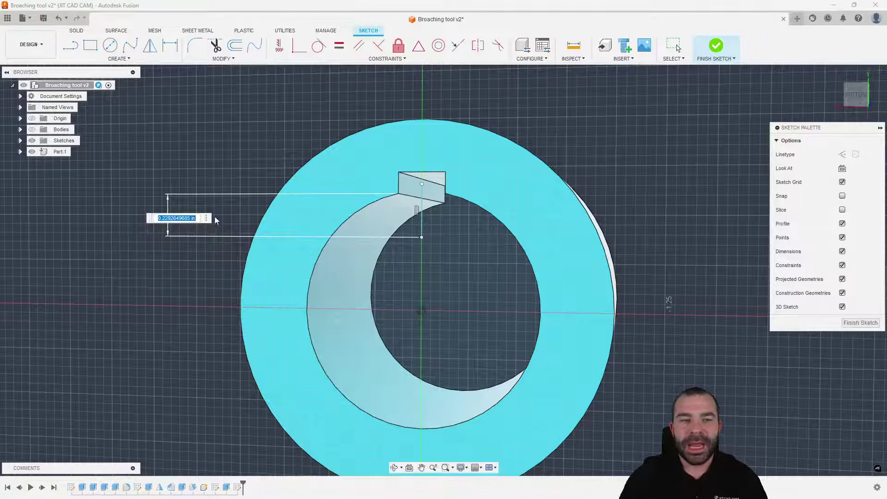
{"action": "type", "text": "2"}
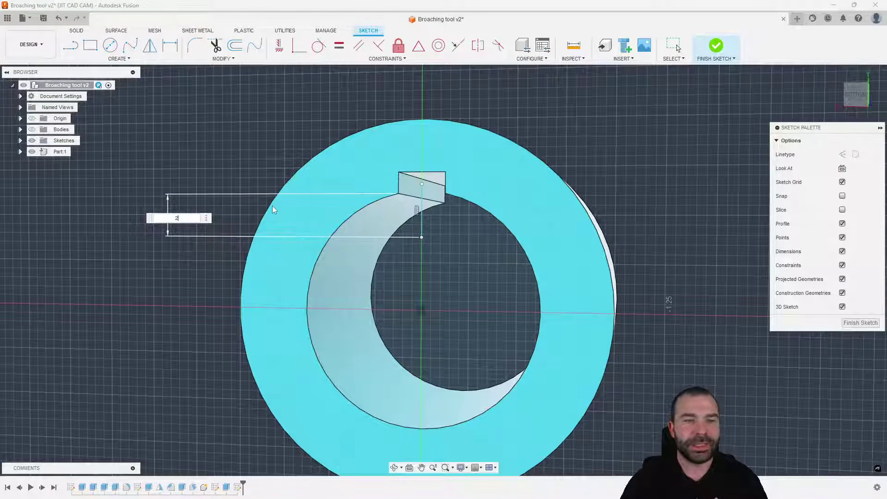
{"action": "key", "text": "Return"}
{"action": "scroll", "coordinate": [296, 172], "scroll_direction": "down", "scroll_amount": 2}
{"action": "scroll", "coordinate": [296, 171], "scroll_direction": "up", "scroll_amount": 2}
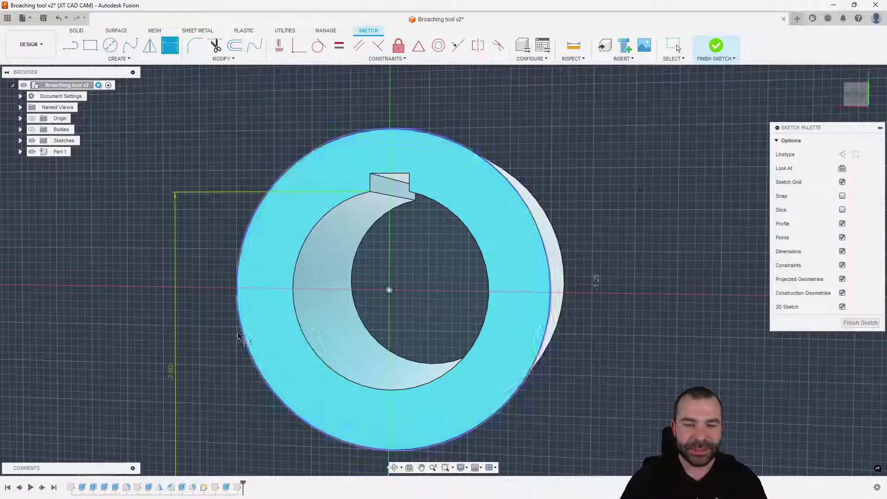
Set the distance from the keyway corner to the line's lower endpoint to 0.2 in and finish the sketch.
{"action": "key", "text": "Escape"}
{"action": "double_click", "coordinate": [174, 375]}
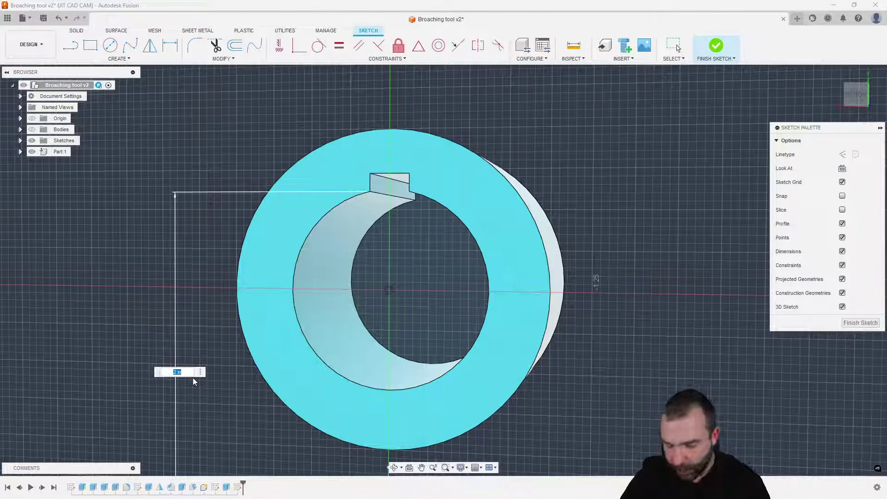
{"action": "type", "text": ".3"}
{"action": "key", "text": "Return"}
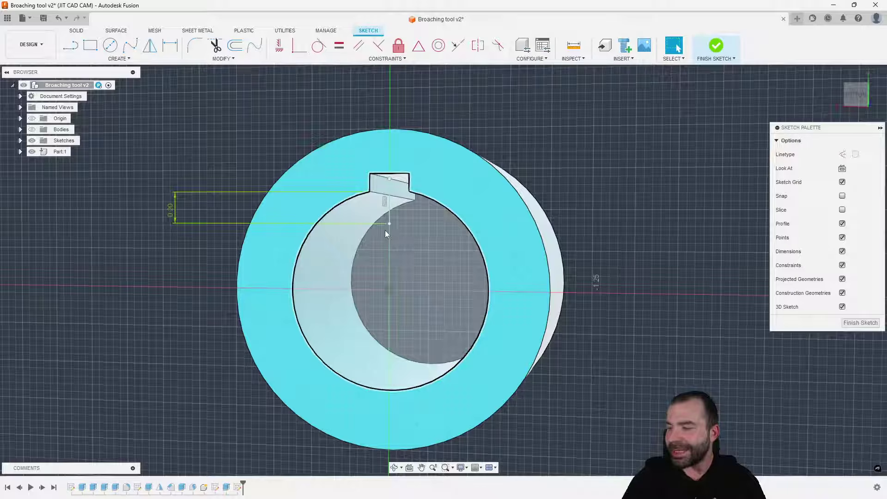
{"action": "left_click", "coordinate": [850, 323]}
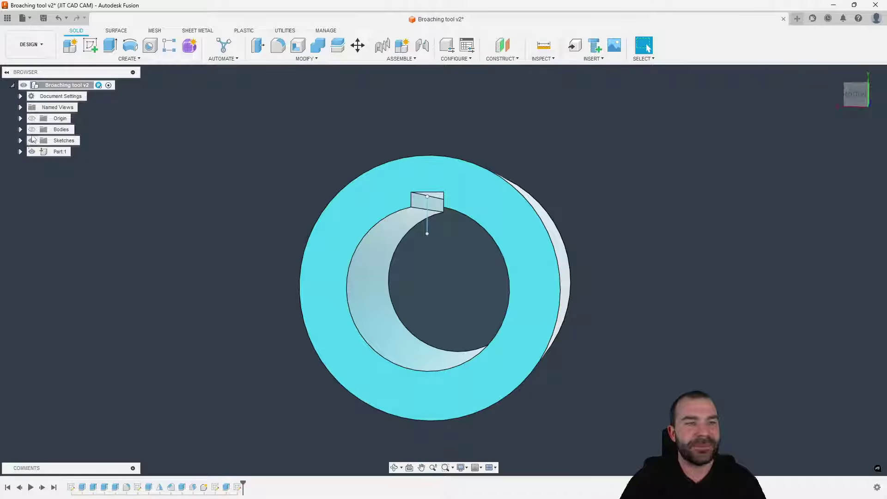
Show the tool bodies and measure the circular end edge of the holder and the long edge of the broaching insert.
{"action": "left_click", "coordinate": [32, 129]}
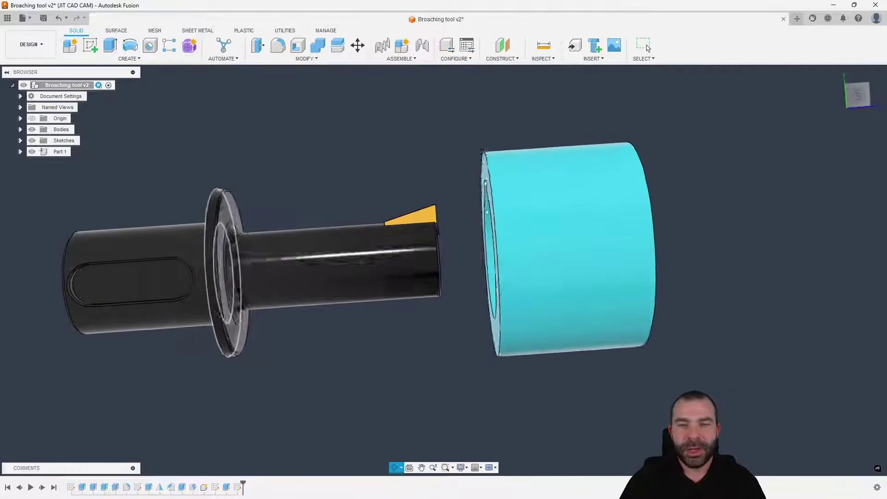
{"action": "scroll", "coordinate": [436, 209], "scroll_direction": "up", "scroll_amount": 5}
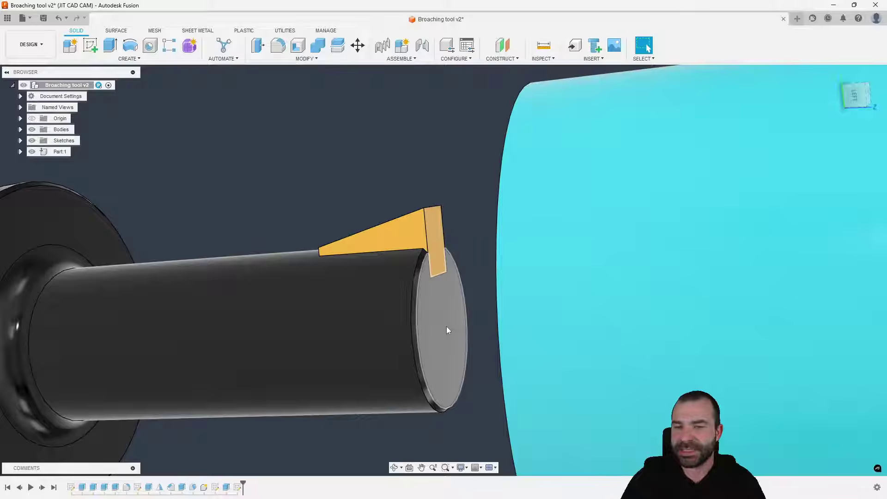
{"action": "left_click", "coordinate": [542, 54]}
{"action": "left_click", "coordinate": [432, 254]}
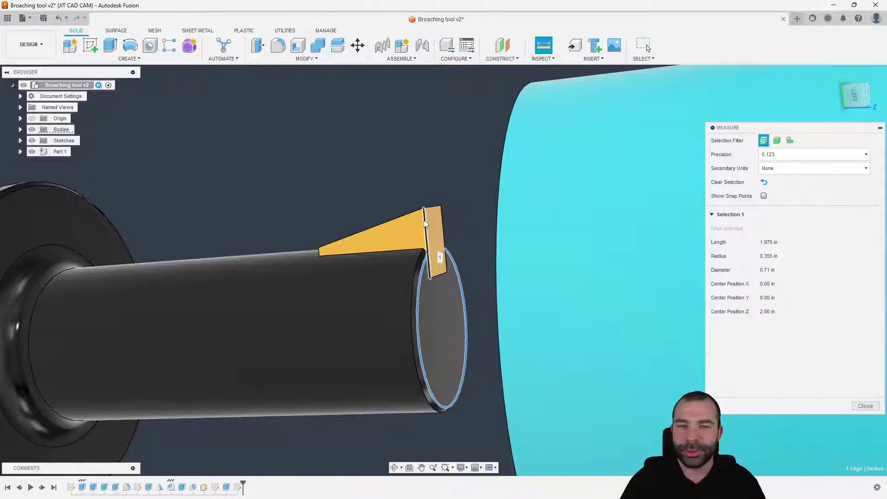
{"action": "left_click", "coordinate": [425, 224]}
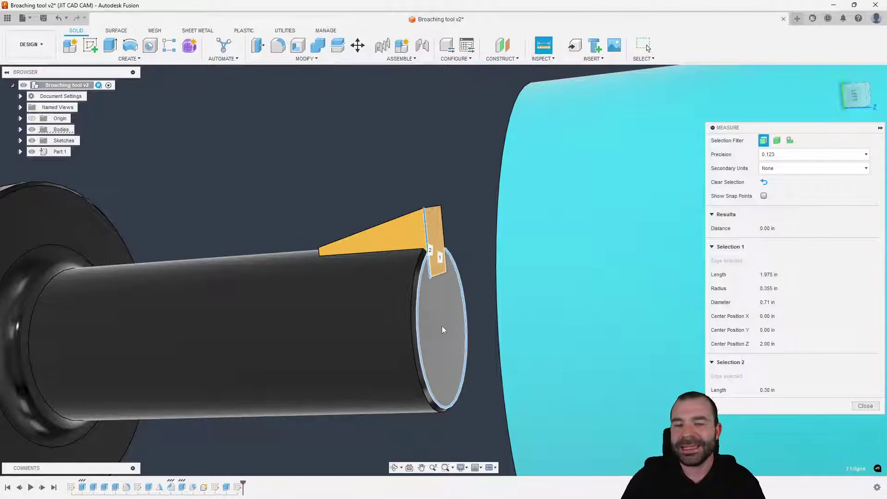
{"action": "key", "text": "Escape"}
{"action": "scroll", "coordinate": [572, 342], "scroll_direction": "down", "scroll_amount": 3}
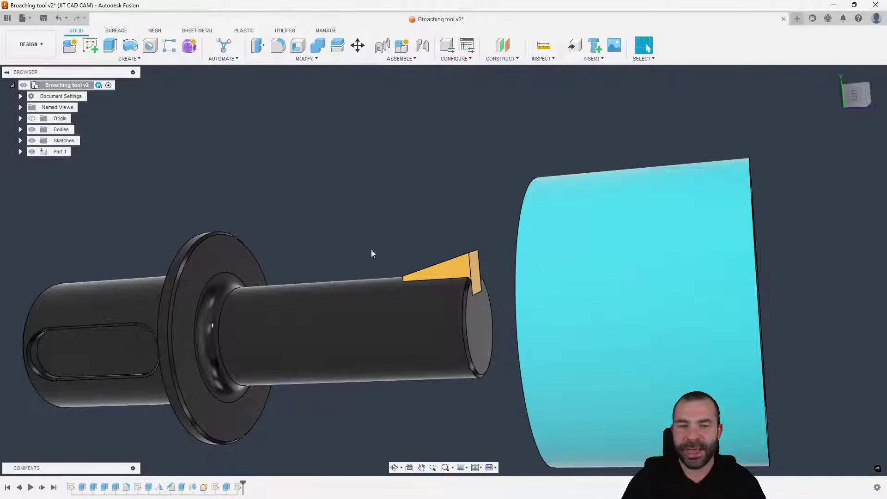
Reopen the line sketch with the tool bodies hidden and set the keyway-corner-to-endpoint distance to 0.75 in.
{"action": "double_click", "coordinate": [237, 487]}
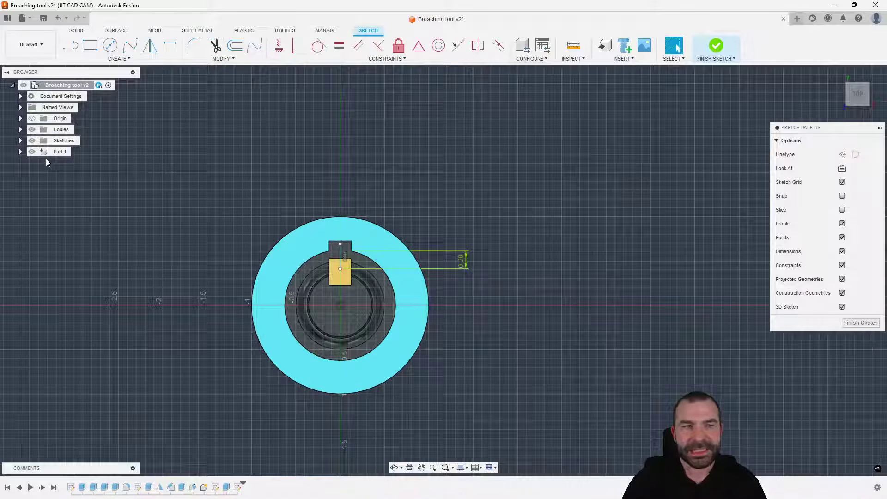
{"action": "middle_click_drag", "start_coordinate": [323, 259], "coordinate": [353, 290], "text": "shift"}
{"action": "scroll", "coordinate": [353, 290], "scroll_direction": "up", "scroll_amount": 4}
{"action": "scroll", "coordinate": [448, 308], "scroll_direction": "down", "scroll_amount": 1}
{"action": "left_click", "coordinate": [125, 269]}
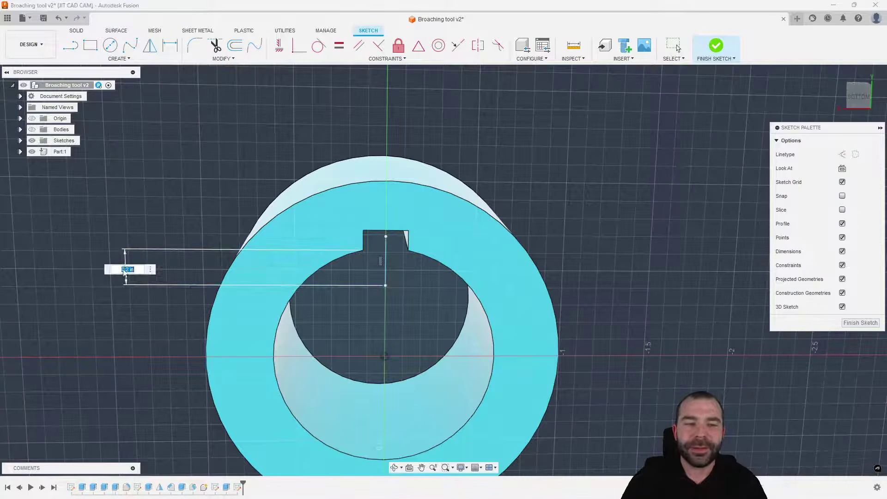
{"action": "type", "text": ".75"}
{"action": "key", "text": "Return"}
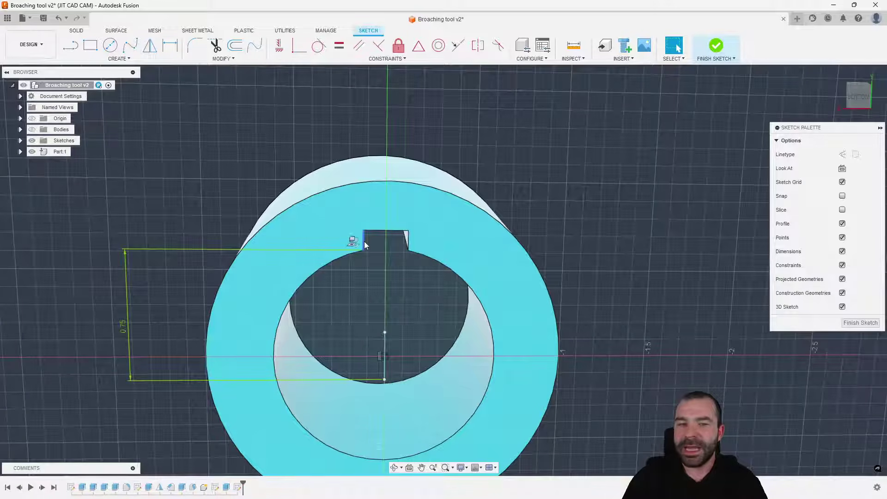
{"action": "left_click", "coordinate": [364, 241]}
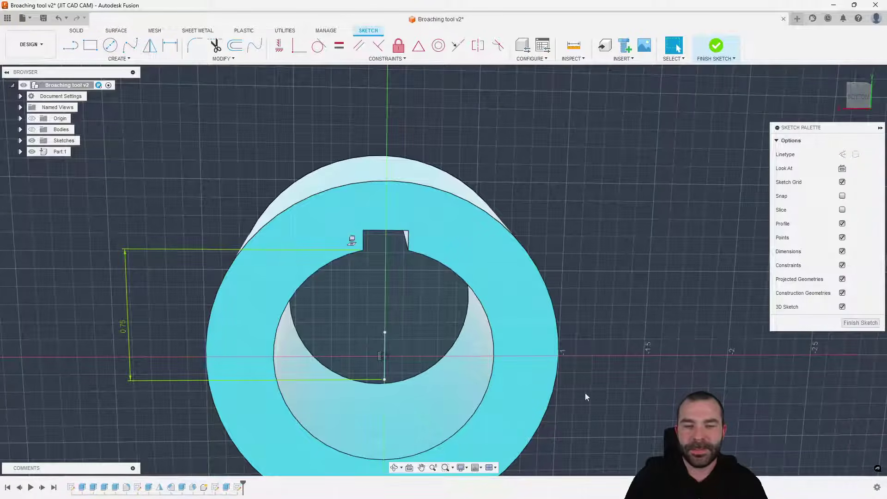
Dimension the vertical line's length as 0.113 in.
{"action": "key", "text": "d"}
{"action": "left_click", "coordinate": [386, 356]}
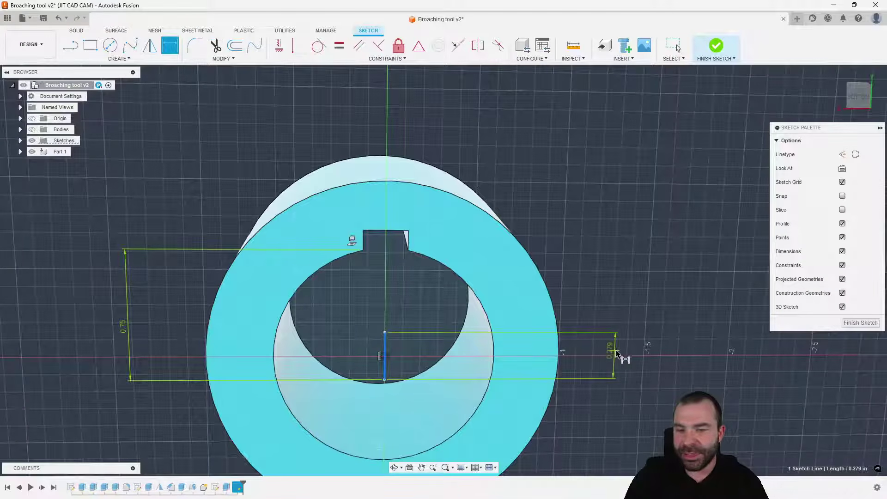
{"action": "left_click", "coordinate": [628, 357]}
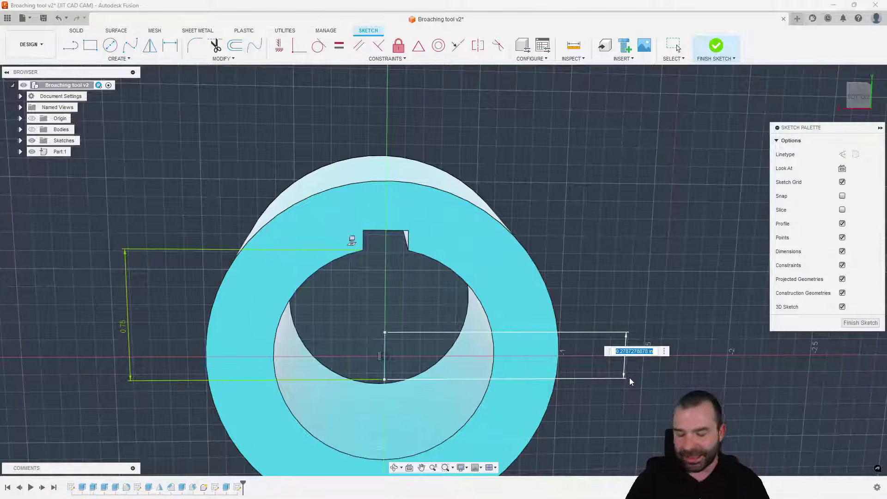
{"action": "type", "text": ".11"}
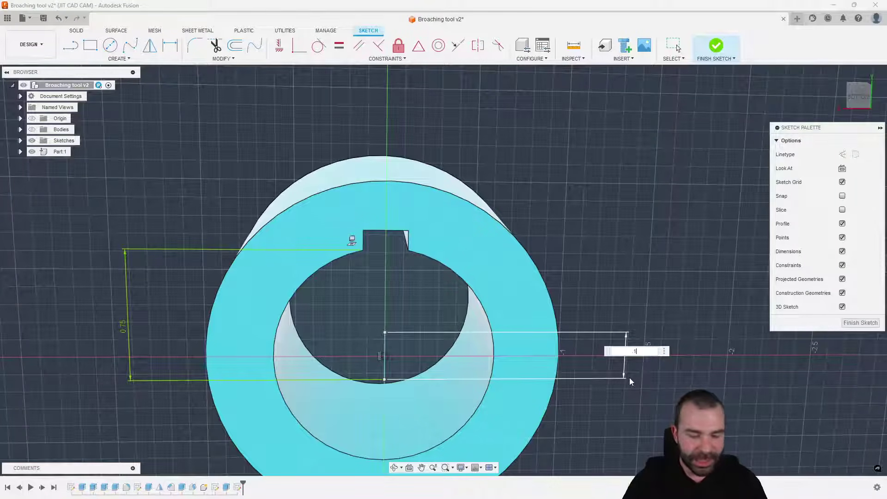
{"action": "type", "text": "3"}
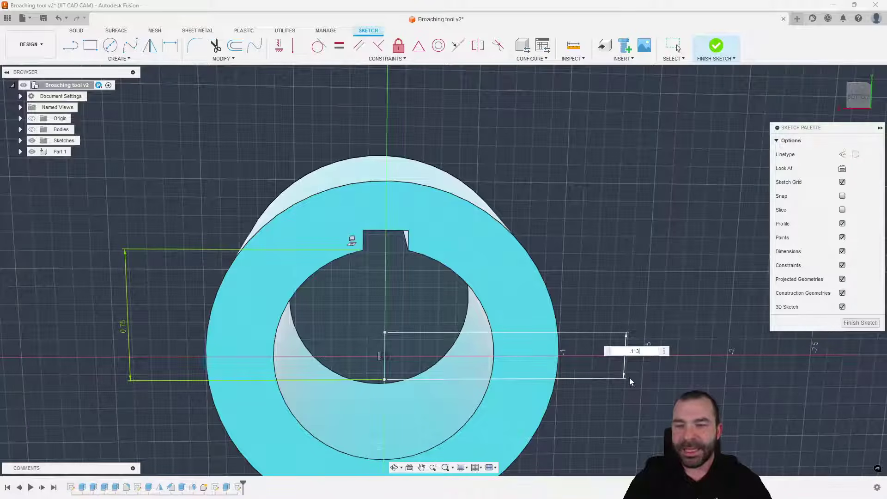
{"action": "key", "text": "Return"}
{"action": "key", "text": "Escape"}
Set the distance from the keyway corner to the line's lower endpoint to 0.5 in and finish the sketch.
{"action": "mouse_move", "coordinate": [404, 361]}
{"action": "middle_mouse_down", "text": "shift"}
{"action": "mouse_move", "coordinate": [386, 327]}
{"action": "mouse_move", "coordinate": [403, 357]}
{"action": "mouse_move", "coordinate": [374, 348]}
{"action": "middle_mouse_up", "text": "shift"}
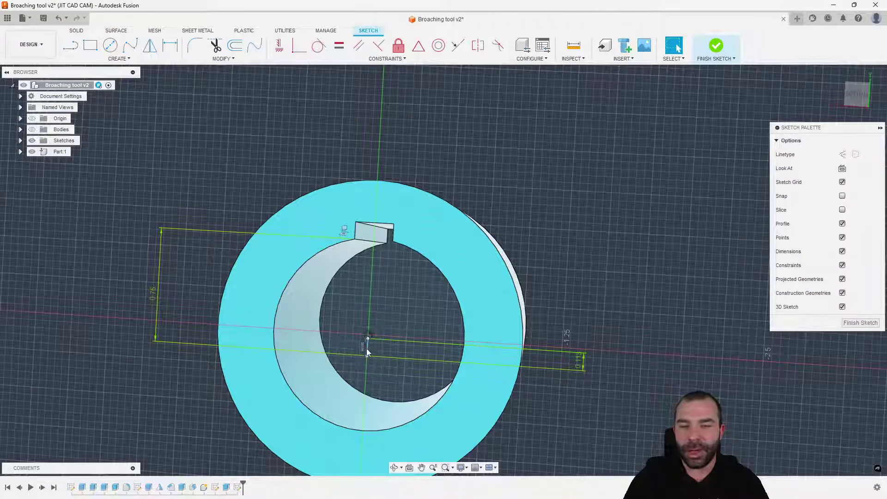
{"action": "double_click", "coordinate": [154, 294]}
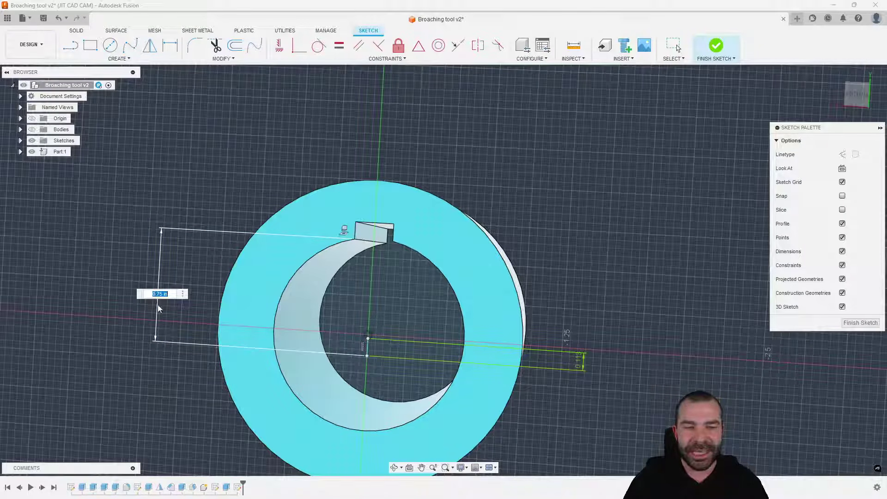
{"action": "type", "text": ".5"}
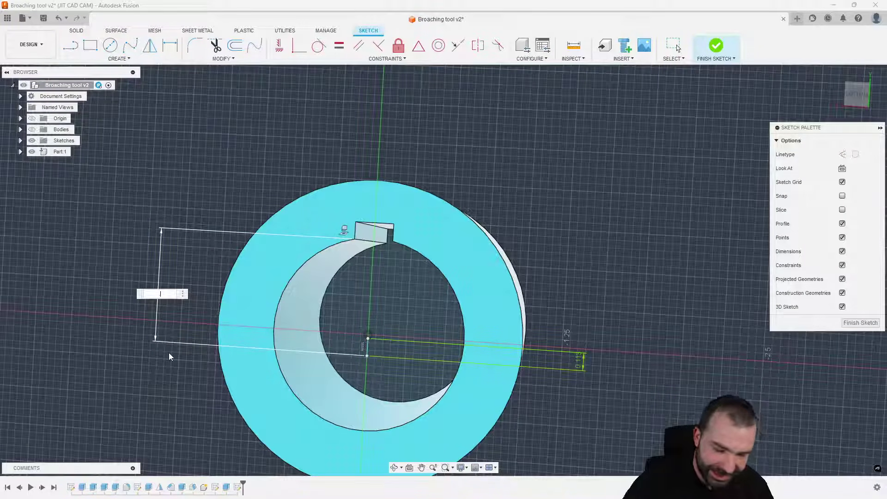
{"action": "key", "text": "Return"}
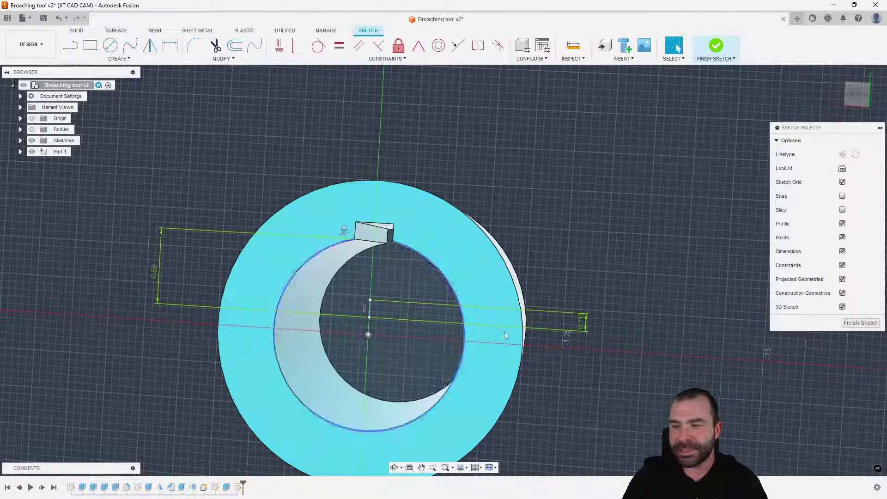
{"action": "left_click", "coordinate": [860, 323]}
Switch to the Manufacture workspace and bring the whole bushing into an angled view.
{"action": "scroll", "coordinate": [532, 278], "scroll_direction": "down", "scroll_amount": 3}
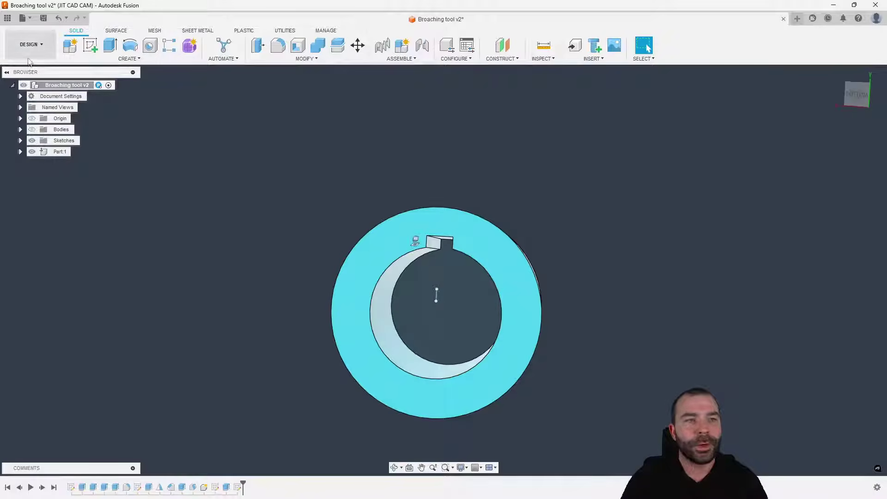
{"action": "left_click", "coordinate": [30, 45]}
{"action": "left_click", "coordinate": [24, 147]}
{"action": "middle_click_drag", "start_coordinate": [309, 184], "coordinate": [282, 196], "text": "shift"}
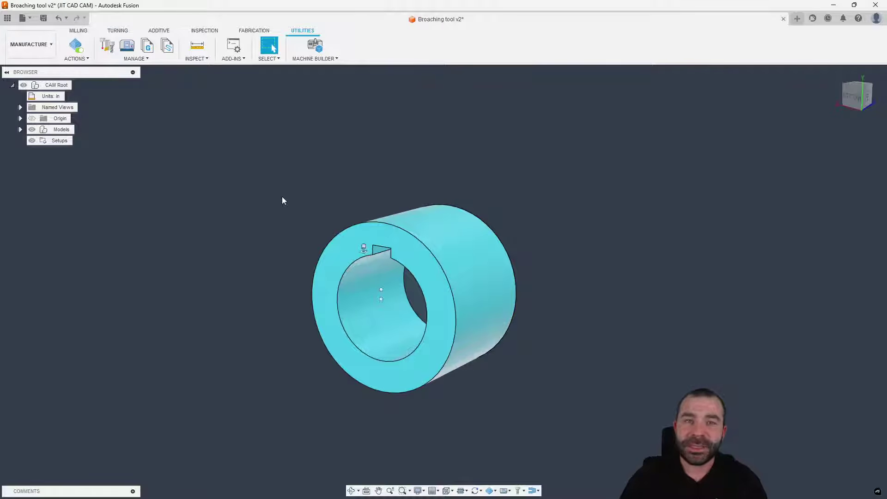
Start a Drill operation using the 1/32 in 118° drill from the Fusion Library with its Aluminum - Drilling preset.
{"action": "left_click", "coordinate": [81, 34]}
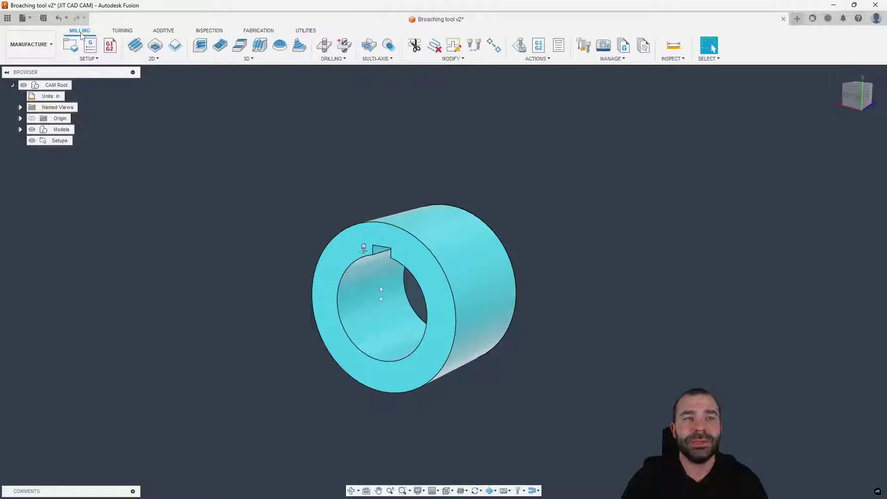
{"action": "left_click", "coordinate": [325, 45]}
{"action": "left_click", "coordinate": [838, 168]}
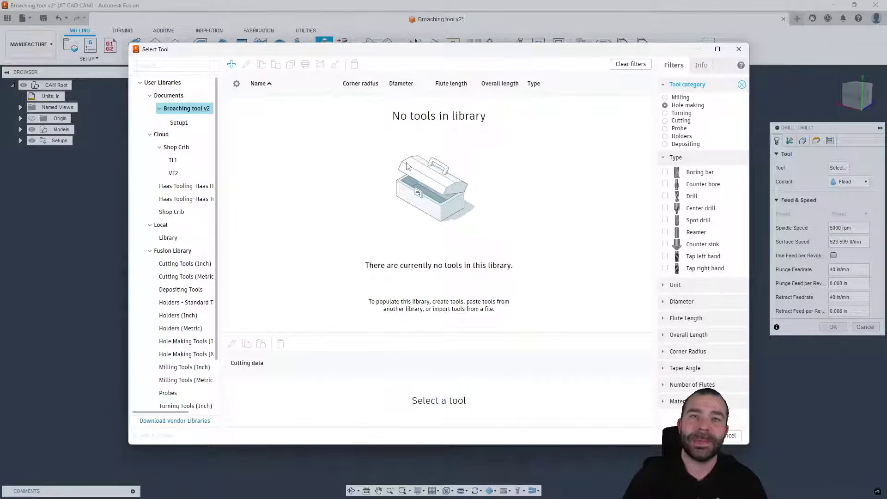
{"action": "left_click", "coordinate": [184, 253]}
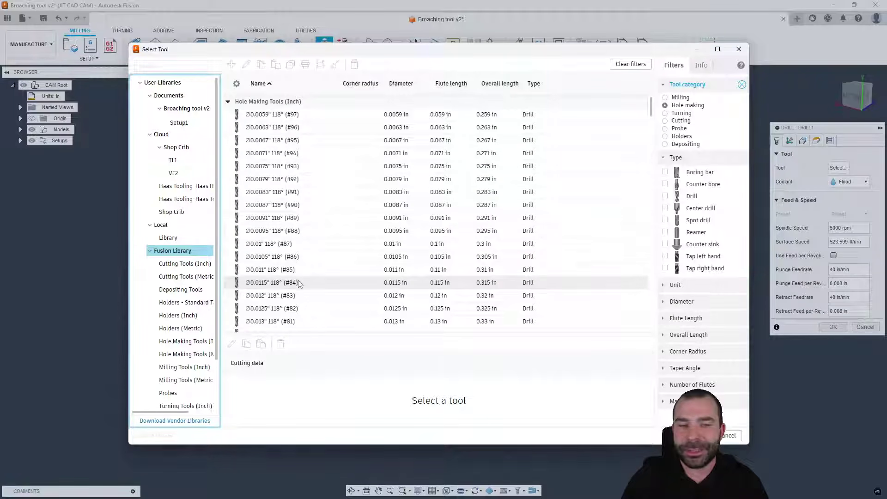
{"action": "scroll", "coordinate": [430, 282], "scroll_direction": "down", "scroll_amount": 3}
{"action": "scroll", "coordinate": [430, 282], "scroll_direction": "down", "scroll_amount": 3}
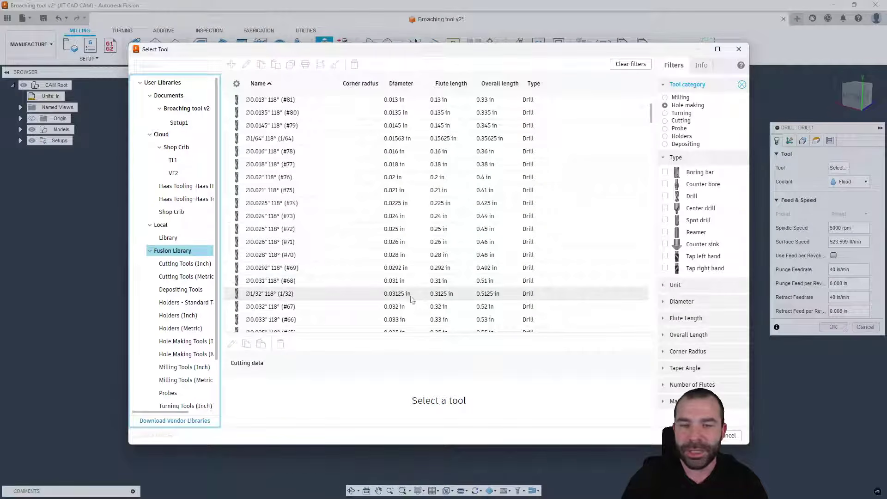
{"action": "left_click", "coordinate": [430, 293]}
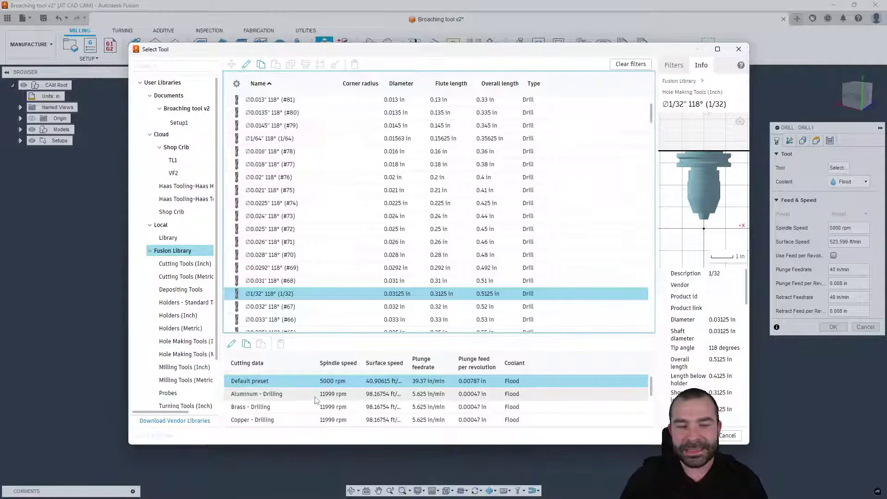
{"action": "left_click", "coordinate": [365, 394]}
{"action": "left_click", "coordinate": [693, 435]}
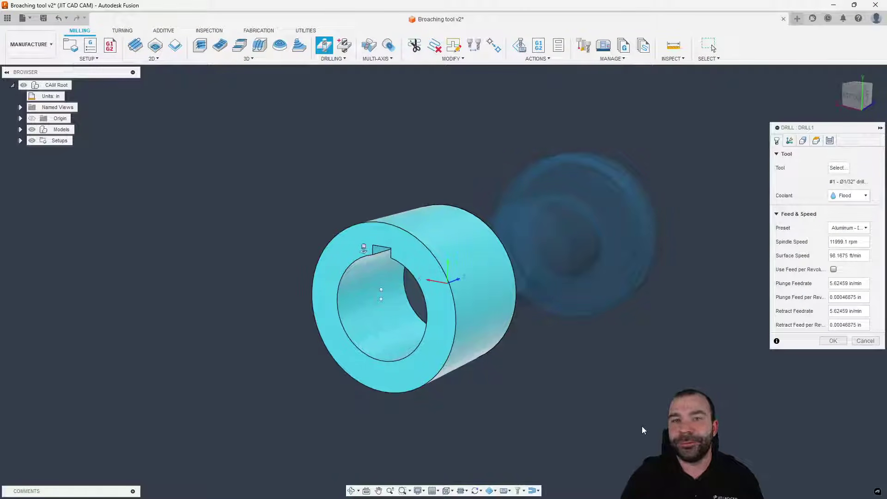
{"action": "middle_click_drag", "start_coordinate": [636, 411], "coordinate": [484, 258], "text": "shift"}
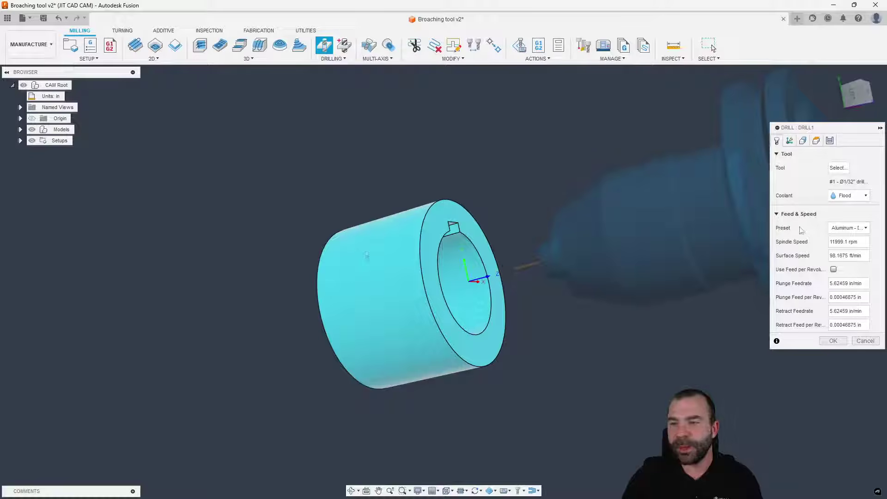
Filter the Fusion Library to drills and replace the tool with the 1/4 in 118° (1/4) drill.
{"action": "left_click", "coordinate": [837, 167]}
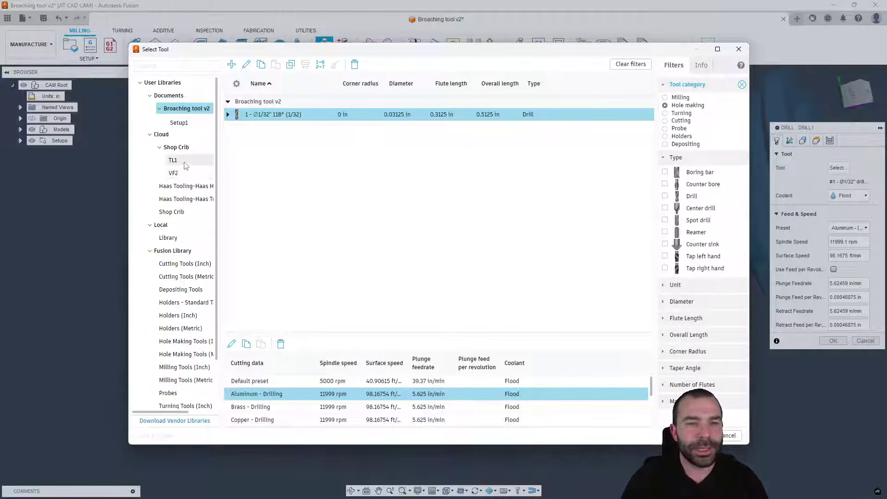
{"action": "left_click", "coordinate": [665, 196]}
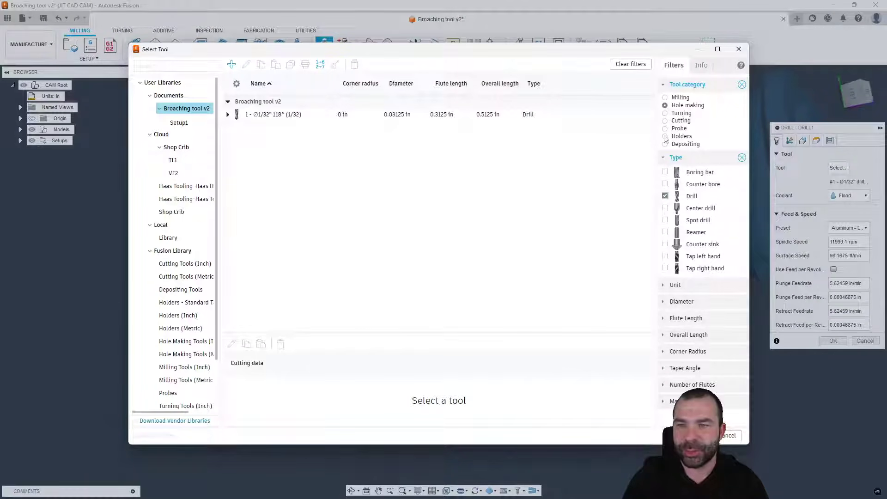
{"action": "left_click", "coordinate": [173, 250]}
{"action": "scroll", "coordinate": [411, 278], "scroll_direction": "down", "scroll_amount": 3}
{"action": "scroll", "coordinate": [411, 278], "scroll_direction": "down", "scroll_amount": 12}
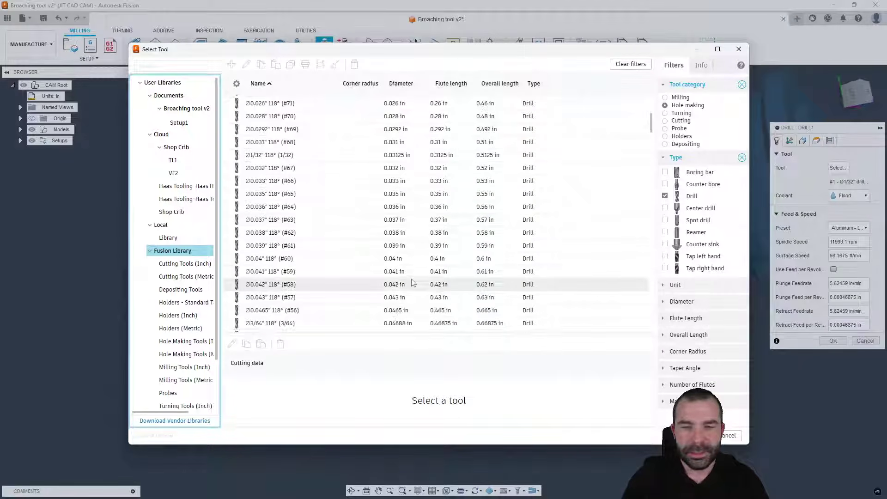
{"action": "scroll", "coordinate": [409, 300], "scroll_direction": "down", "scroll_amount": 8}
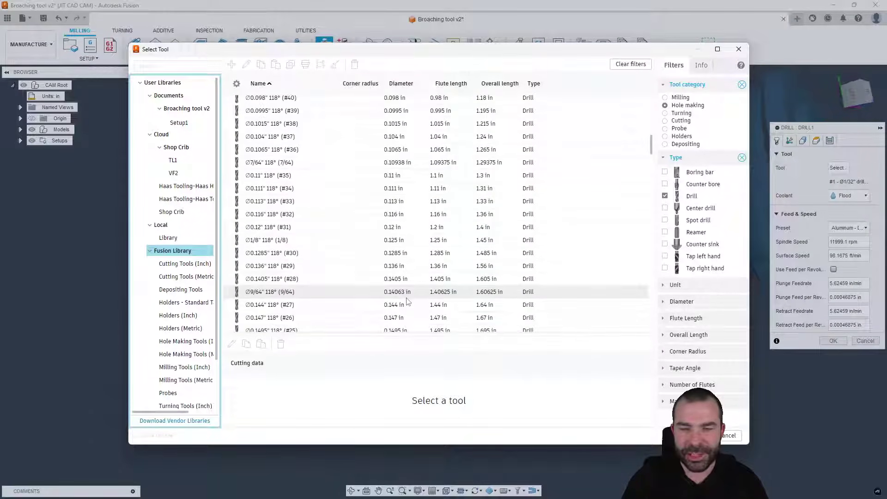
{"action": "scroll", "coordinate": [404, 316], "scroll_direction": "down", "scroll_amount": 2}
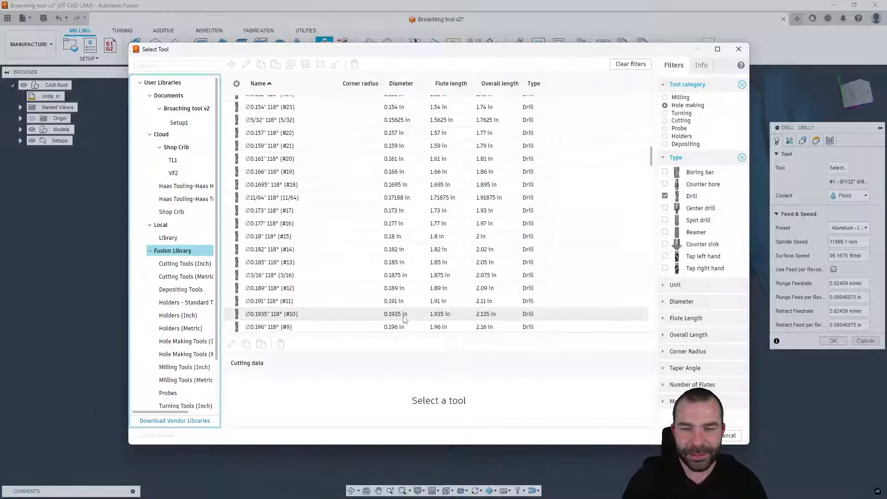
{"action": "scroll", "coordinate": [401, 318], "scroll_direction": "down", "scroll_amount": 6}
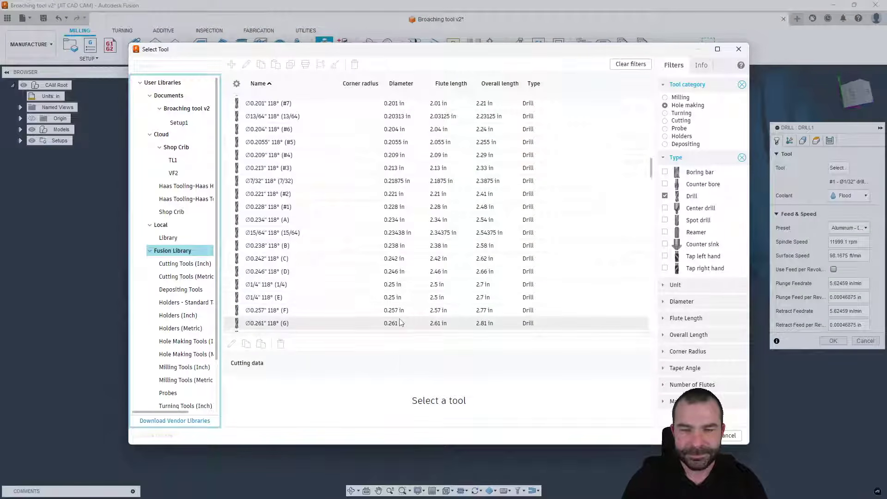
{"action": "left_click", "coordinate": [401, 285]}
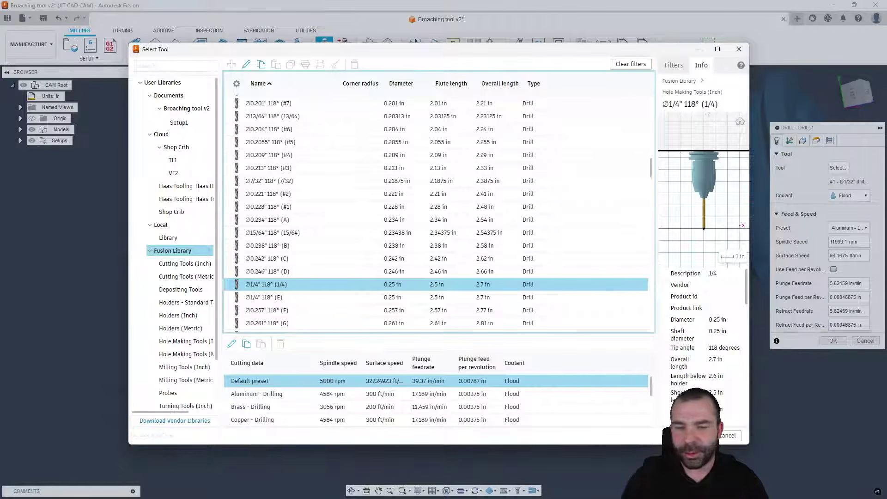
{"action": "left_click", "coordinate": [696, 435]}
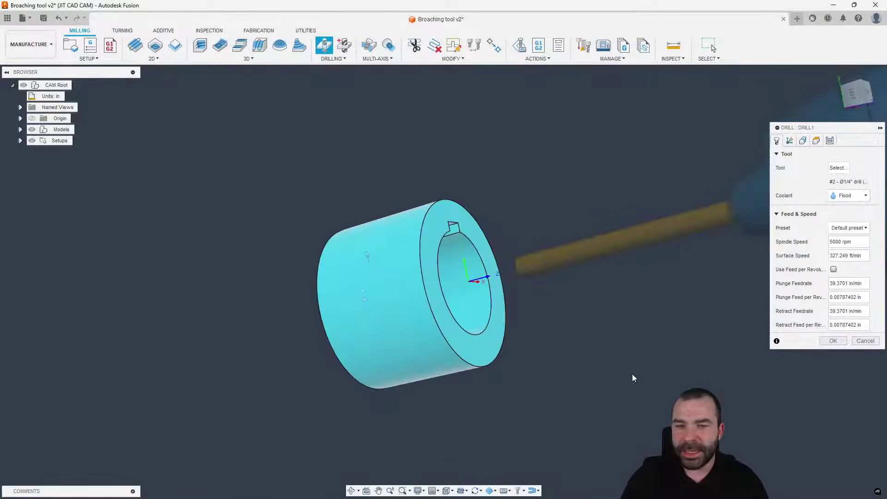
Define the hole geometry by selected points, picking the sketched guide line's lower endpoint inside the bore.
{"action": "left_click", "coordinate": [803, 141]}
{"action": "left_click", "coordinate": [850, 167]}
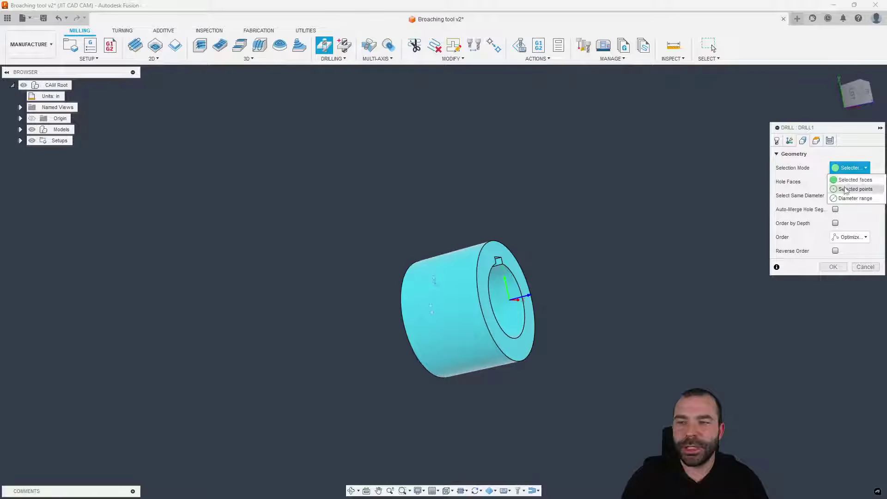
{"action": "left_click", "coordinate": [846, 190]}
{"action": "middle_click_drag", "start_coordinate": [705, 216], "coordinate": [634, 228], "text": "shift"}
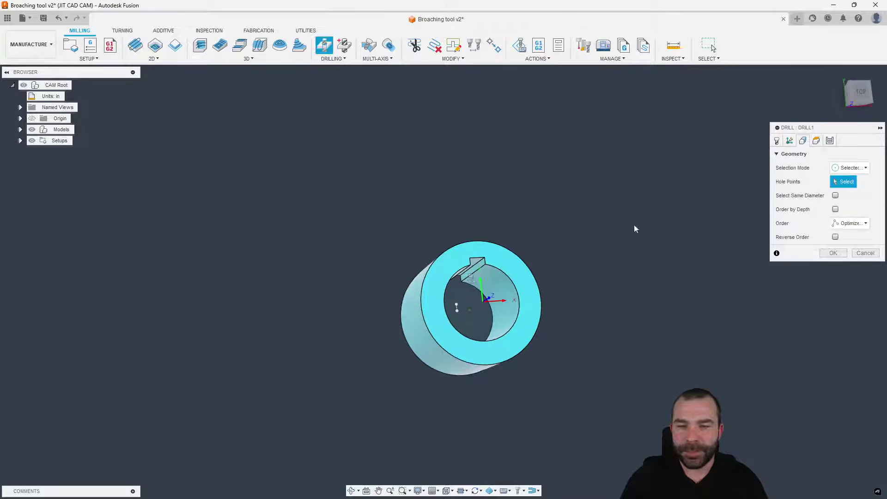
{"action": "left_click", "coordinate": [459, 312]}
{"action": "middle_click_drag", "start_coordinate": [459, 312], "coordinate": [469, 255], "text": "shift"}
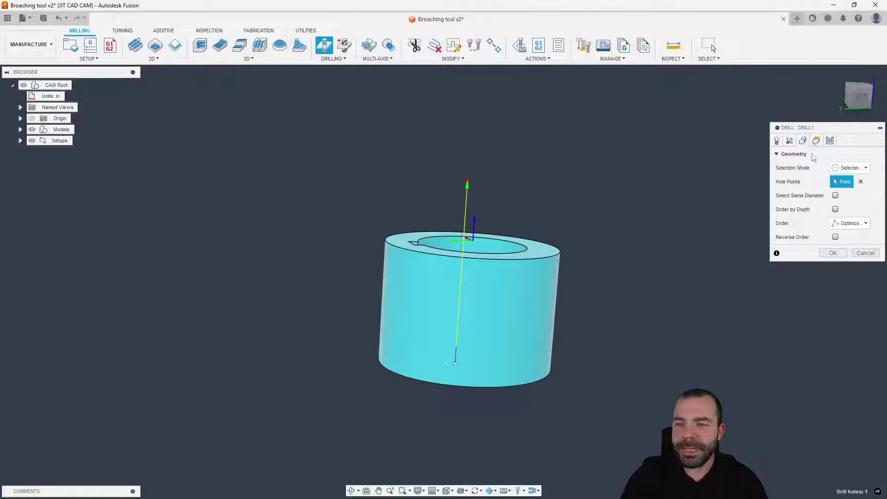
Set the top height from the highest of selected, with only Model Top enabled and Stock Top and Fixture Top off.
{"action": "left_click", "coordinate": [816, 140]}
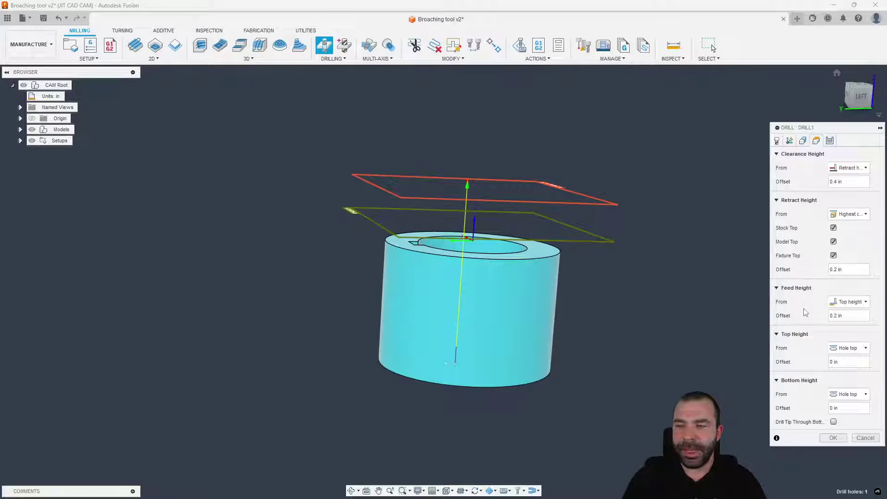
{"action": "left_click", "coordinate": [848, 348]}
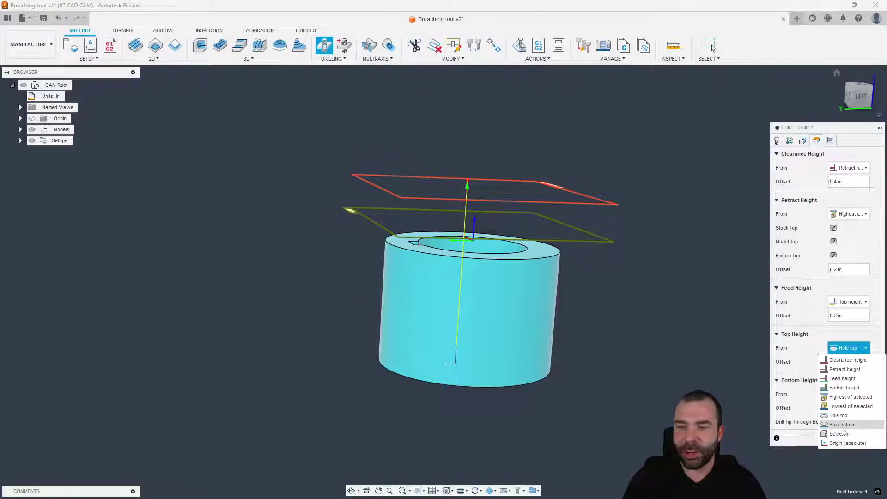
{"action": "left_click", "coordinate": [839, 398]}
{"action": "left_click", "coordinate": [833, 376]}
{"action": "left_click", "coordinate": [833, 362]}
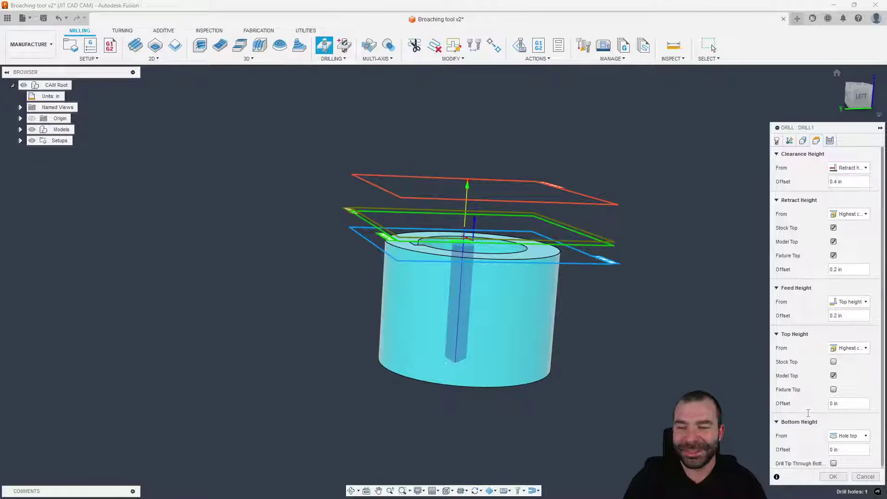
Base the bottom height on a selection and pick the bushing's far end face, not the whole model, as its reference.
{"action": "left_click", "coordinate": [850, 435]}
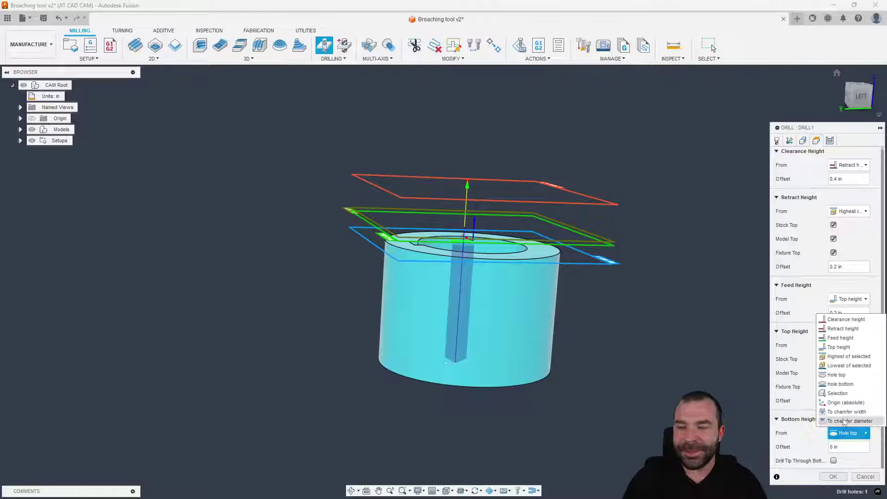
{"action": "left_click", "coordinate": [837, 393]}
{"action": "middle_click_drag", "start_coordinate": [462, 300], "coordinate": [508, 324], "text": "shift"}
{"action": "left_click", "coordinate": [533, 361]}
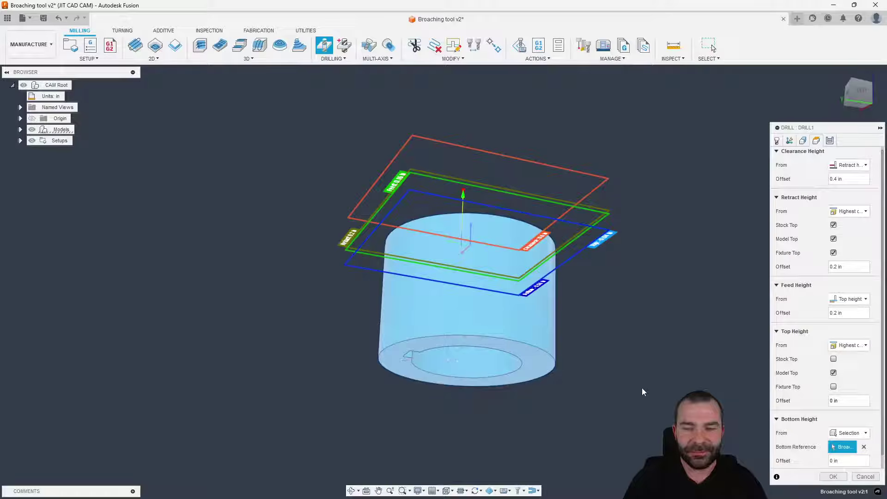
{"action": "left_click", "coordinate": [864, 447]}
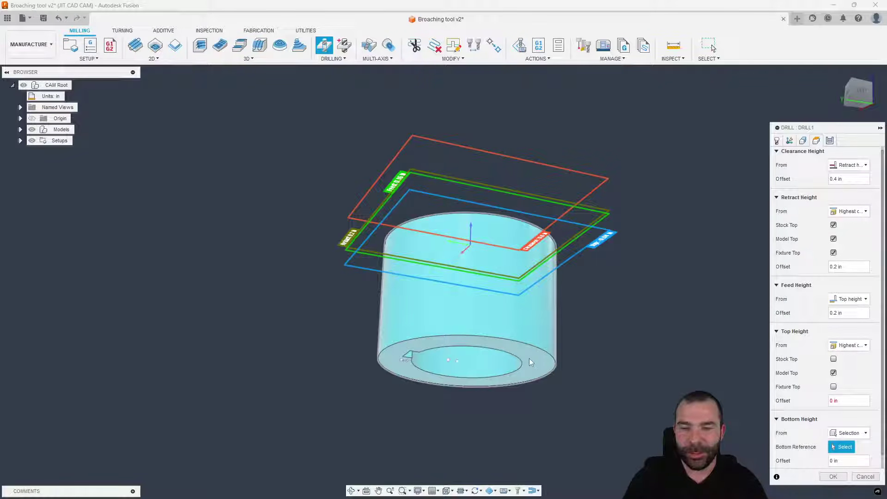
{"action": "left_click", "coordinate": [21, 129]}
{"action": "left_click", "coordinate": [29, 140]}
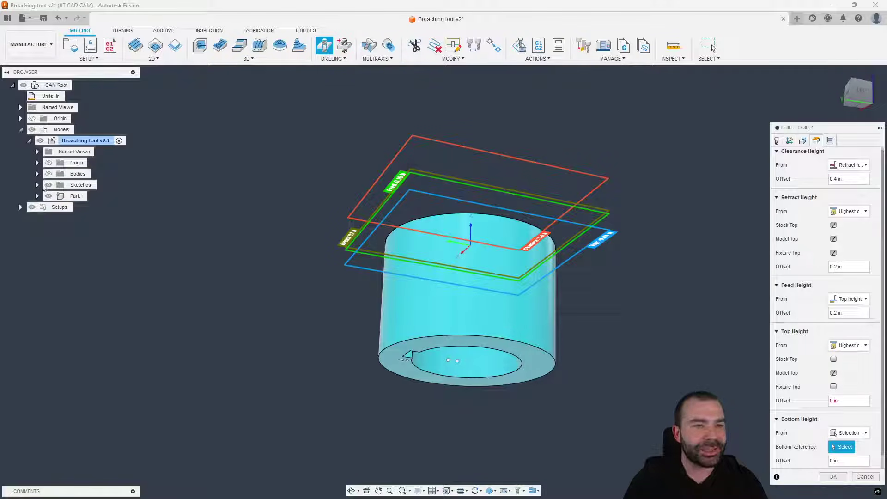
{"action": "left_click", "coordinate": [395, 357]}
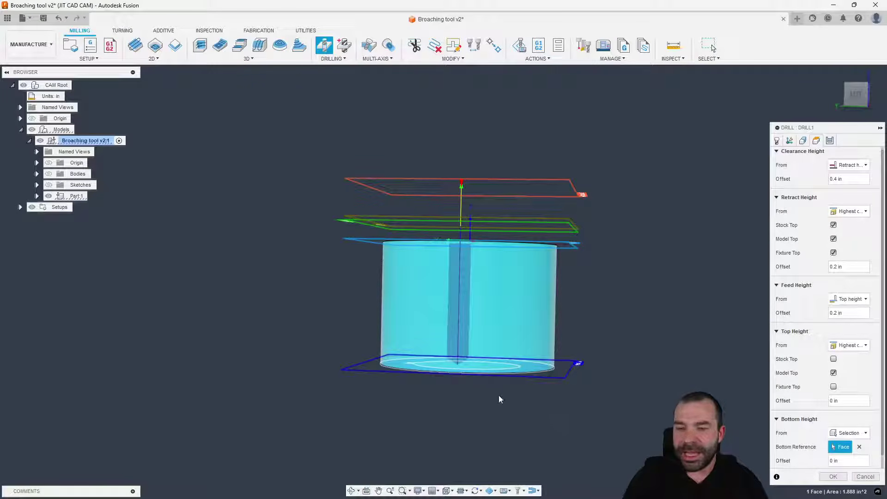
Try bottom height offsets of 0.1 in and -0.1 in from the selected end face.
{"action": "scroll", "coordinate": [458, 360], "scroll_direction": "up", "scroll_amount": 5}
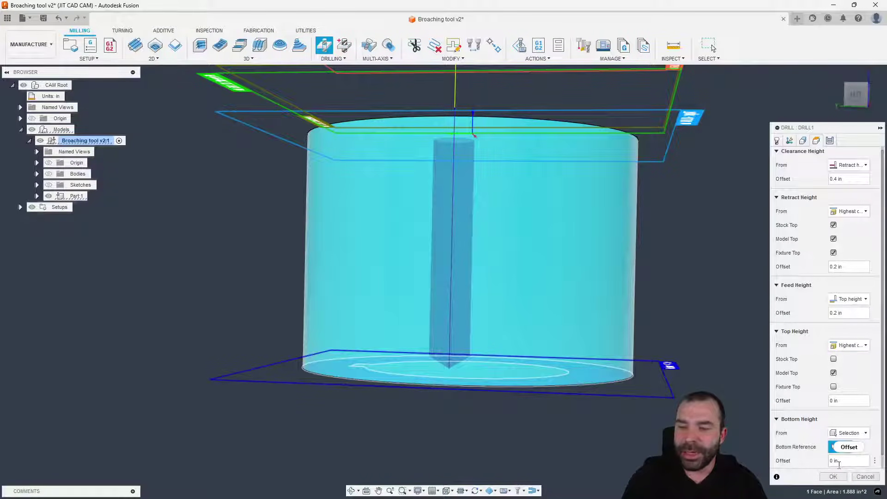
{"action": "middle_click_drag", "start_coordinate": [455, 336], "coordinate": [456, 291], "text": "shift"}
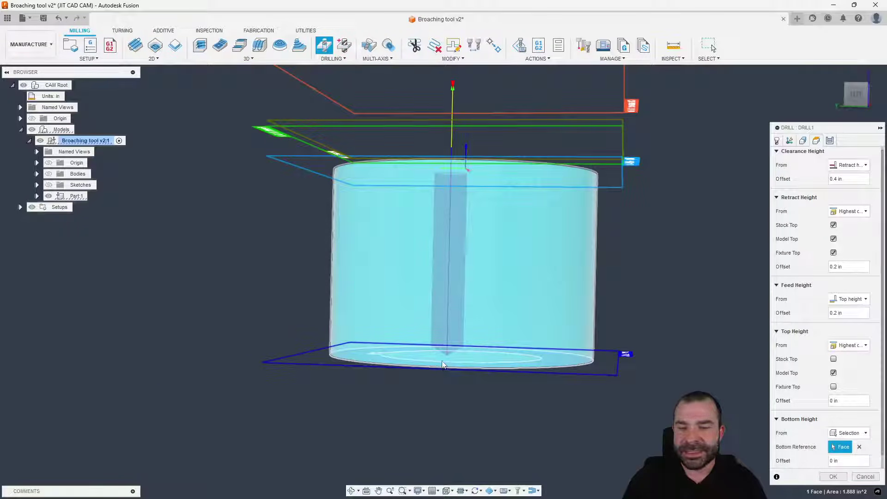
{"action": "left_click", "coordinate": [847, 461]}
{"action": "type", "text": ".1"}
{"action": "key", "text": "Home"}
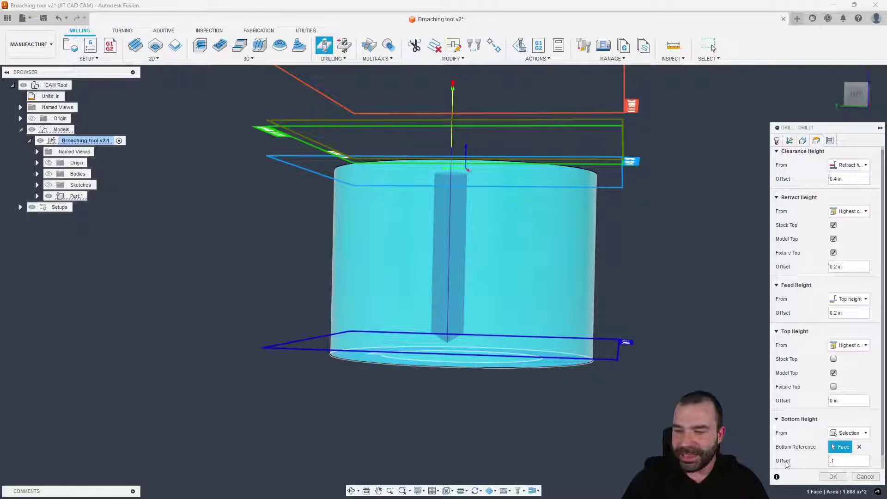
{"action": "type", "text": "-."}
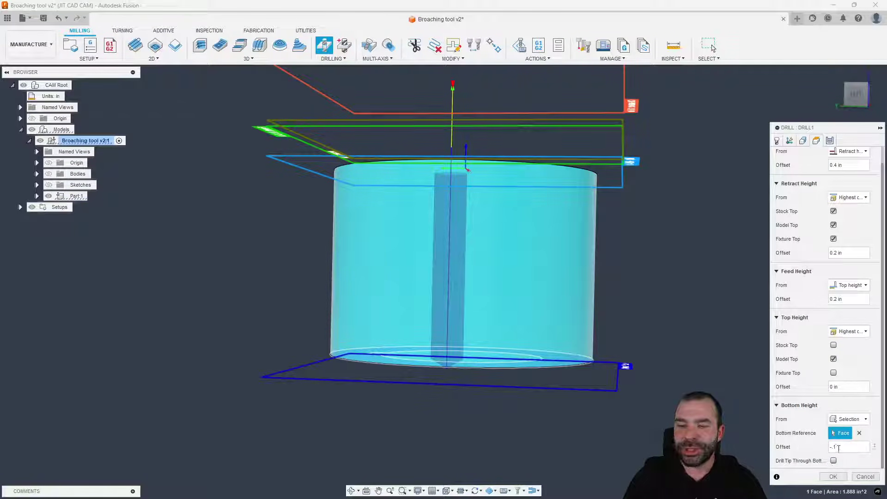
Reset the bottom offset to 0 in, enable drill tip through bottom with a 0.1 in break-through depth, and show the side view.
{"action": "left_click_drag", "start_coordinate": [839, 448], "coordinate": [811, 452]}
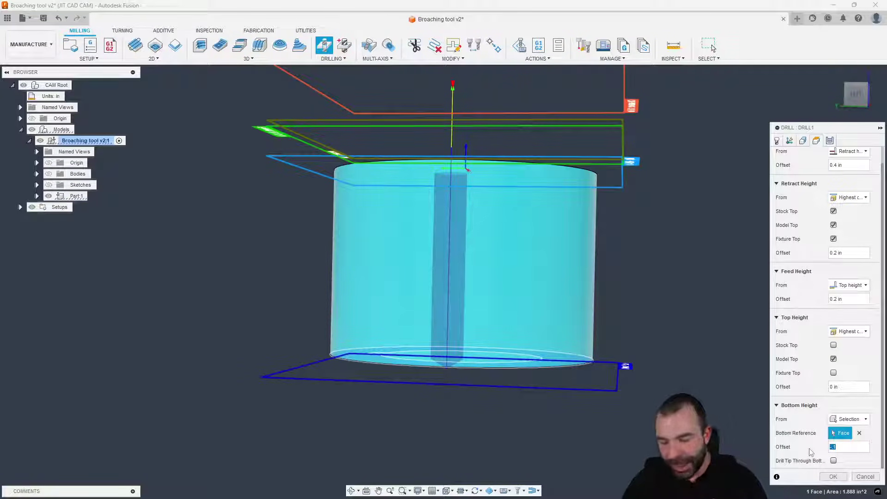
{"action": "left_click", "coordinate": [833, 461]}
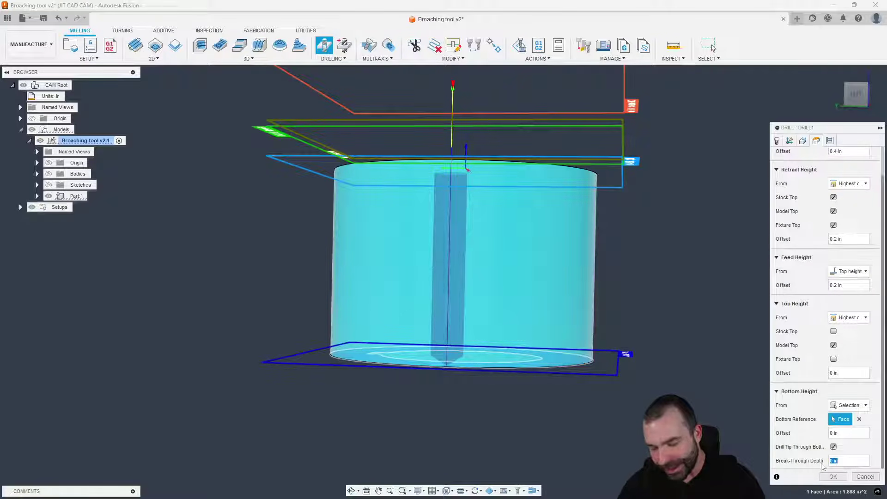
{"action": "left_click", "coordinate": [855, 94]}
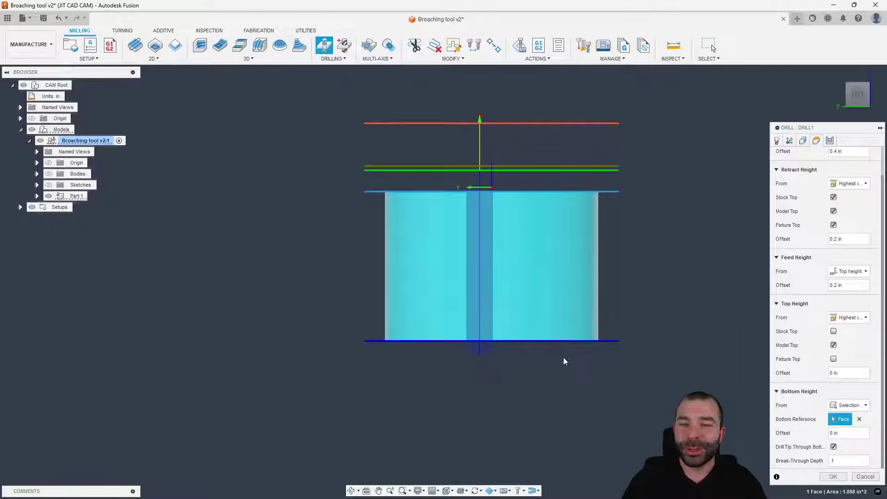
{"action": "left_click_drag", "start_coordinate": [799, 130], "coordinate": [689, 119]}
{"action": "scroll", "coordinate": [730, 208], "scroll_direction": "up", "scroll_amount": 1}
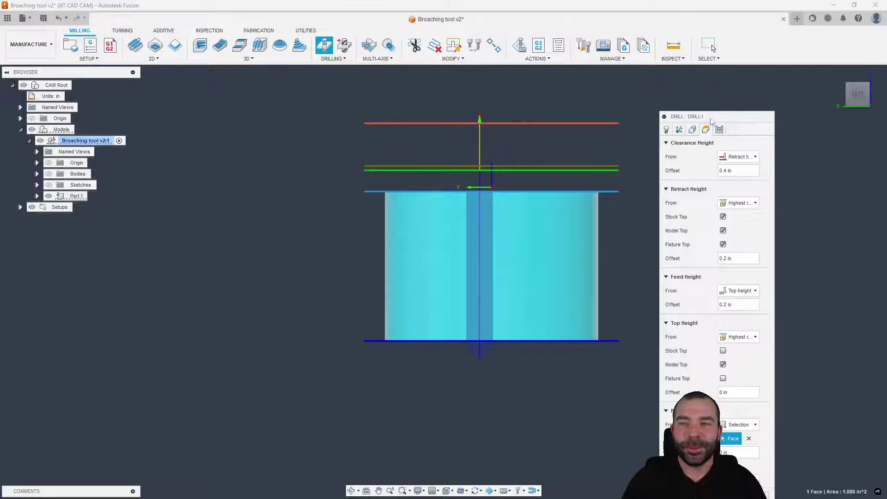
{"action": "left_click_drag", "start_coordinate": [705, 121], "coordinate": [884, 159]}
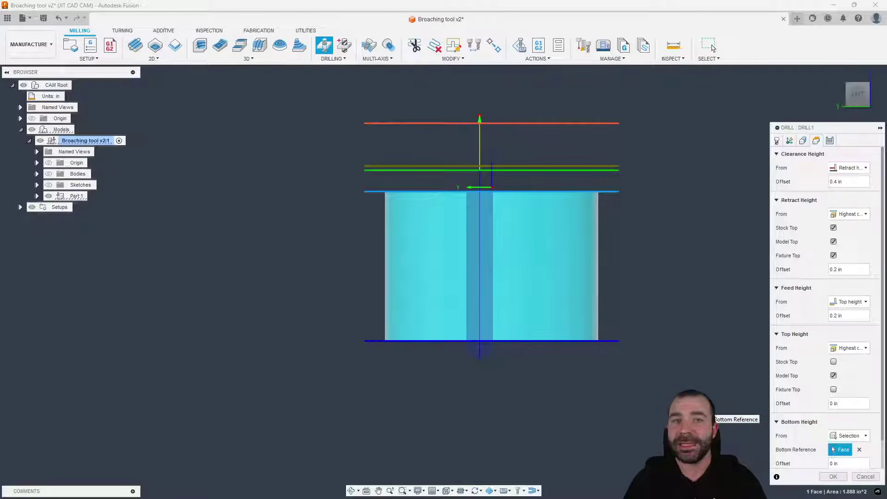
Keep the cycle type at Drilling - rapid out and accept the drill operation.
{"action": "scroll", "coordinate": [802, 332], "scroll_direction": "down", "scroll_amount": 1}
{"action": "scroll", "coordinate": [795, 342], "scroll_direction": "up", "scroll_amount": 1}
{"action": "scroll", "coordinate": [790, 349], "scroll_direction": "down", "scroll_amount": 1}
{"action": "scroll", "coordinate": [789, 352], "scroll_direction": "up", "scroll_amount": 1}
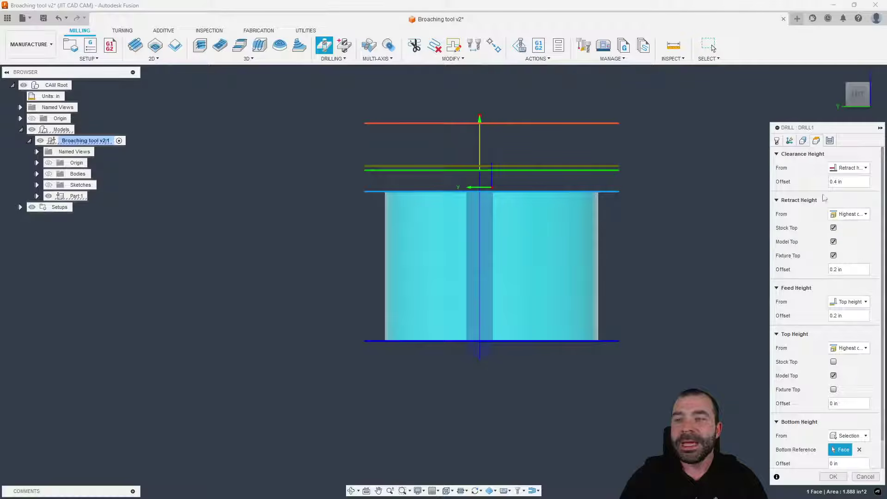
{"action": "left_click", "coordinate": [830, 141]}
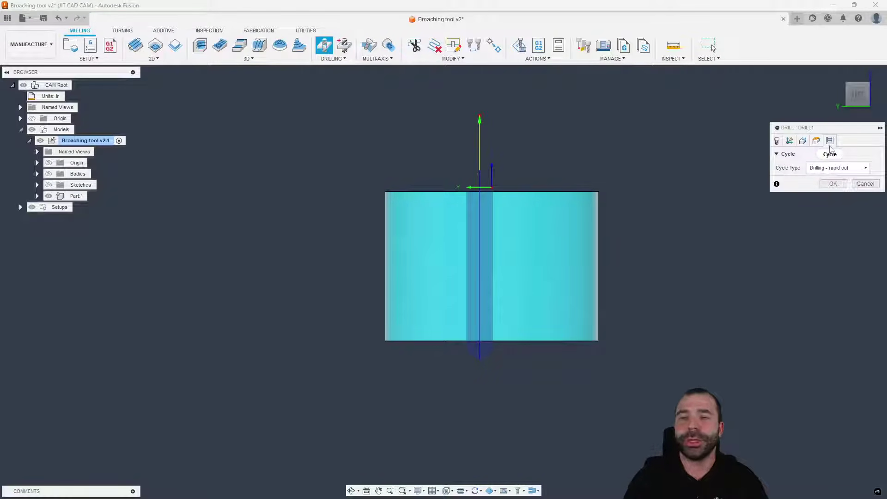
{"action": "left_click", "coordinate": [827, 168]}
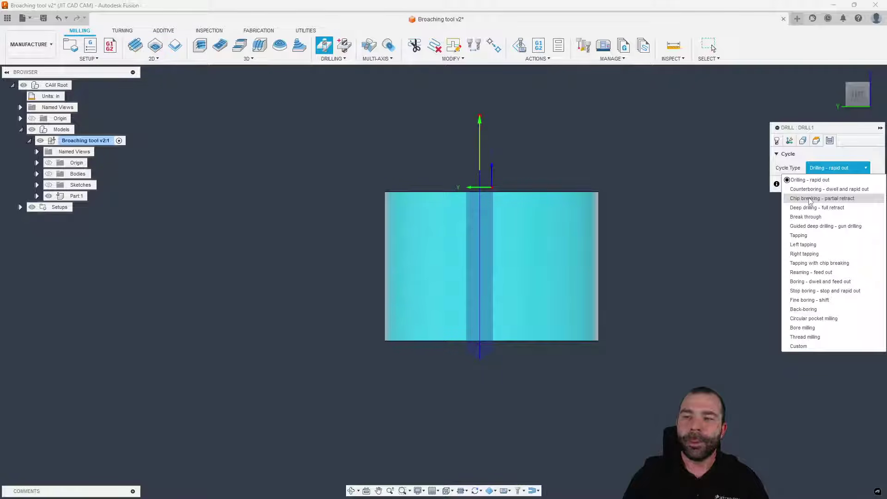
{"action": "left_click", "coordinate": [813, 180]}
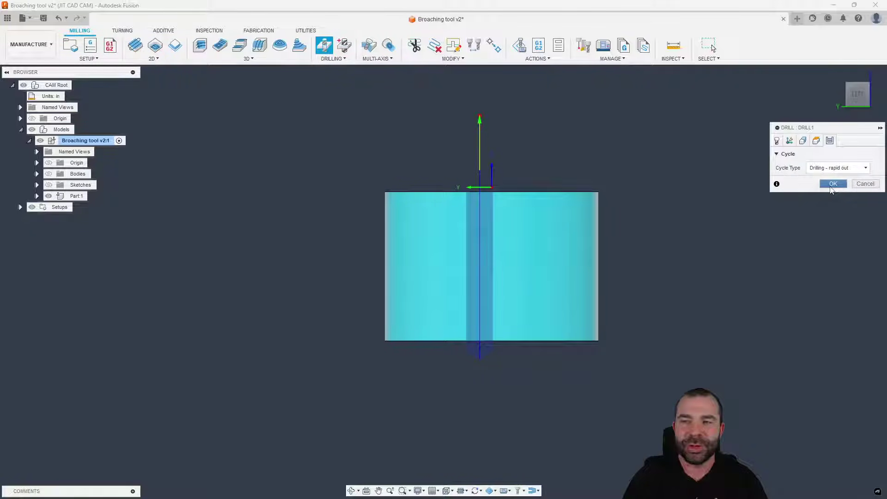
{"action": "left_click", "coordinate": [832, 185]}
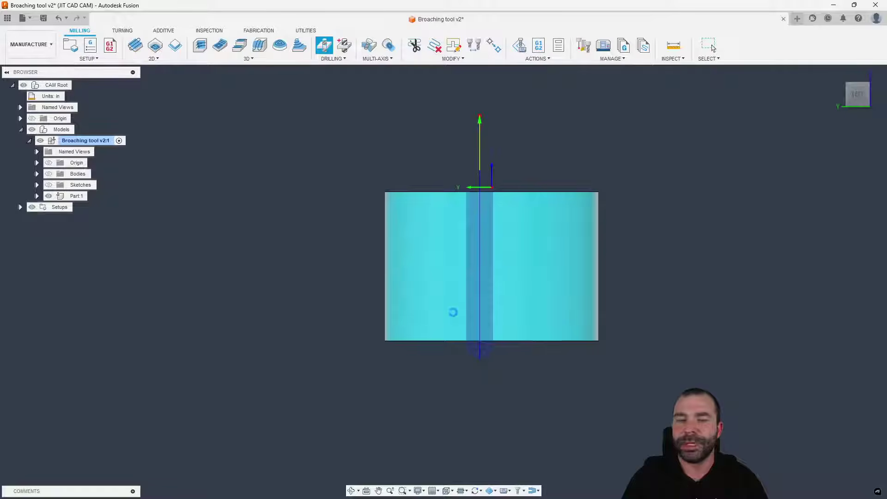
Create a linear pattern of the drill operation, using the short side edge at the keyway's upper end as its direction.
{"action": "middle_click_drag", "start_coordinate": [467, 308], "coordinate": [477, 217], "text": "shift"}
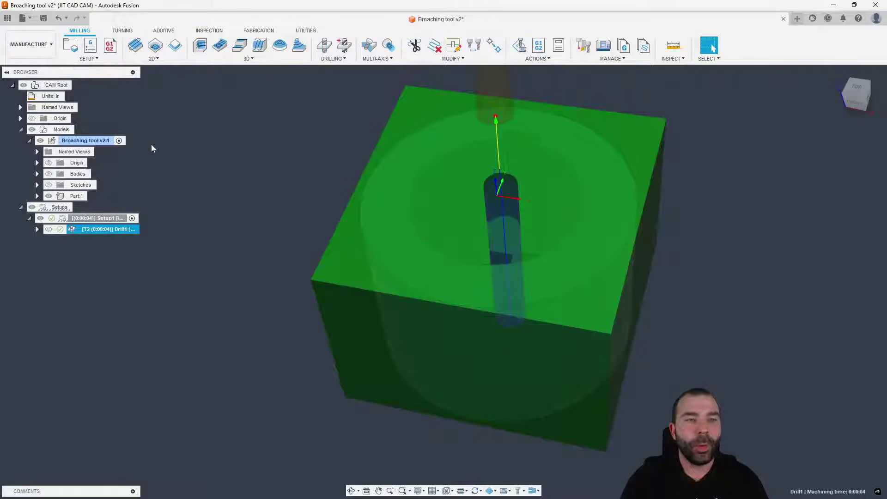
{"action": "left_click", "coordinate": [90, 59]}
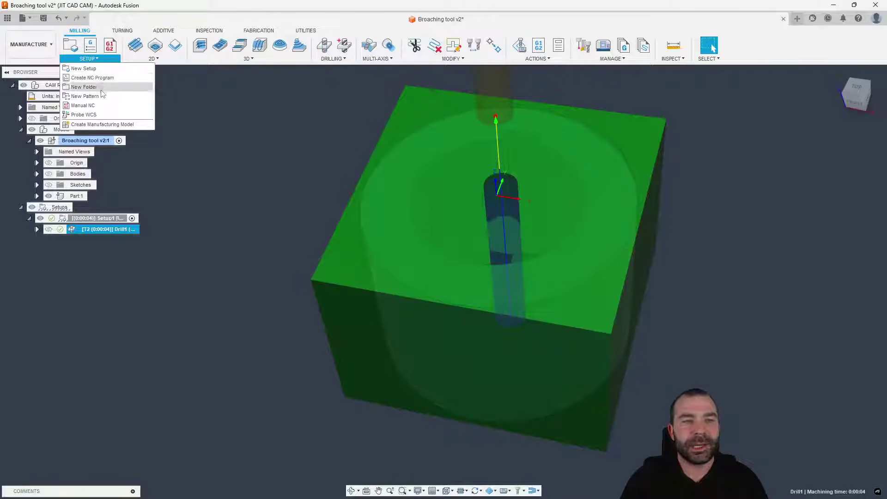
{"action": "left_click", "coordinate": [88, 96]}
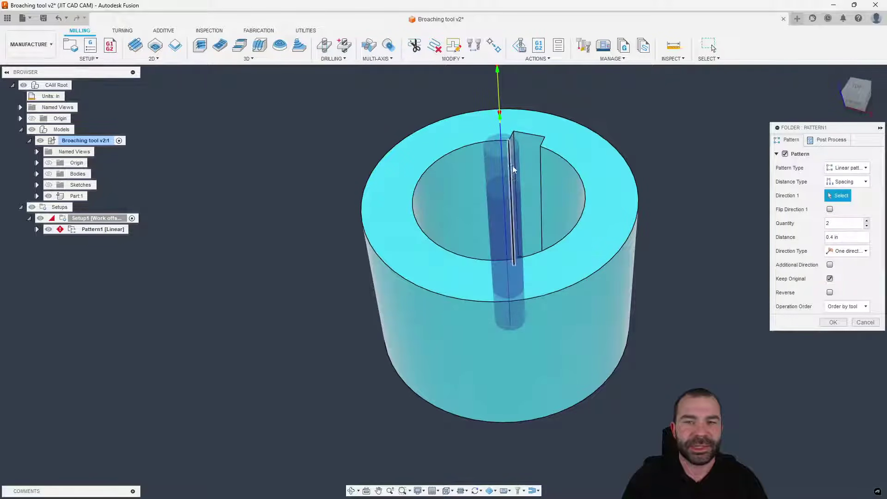
{"action": "left_click", "coordinate": [511, 138]}
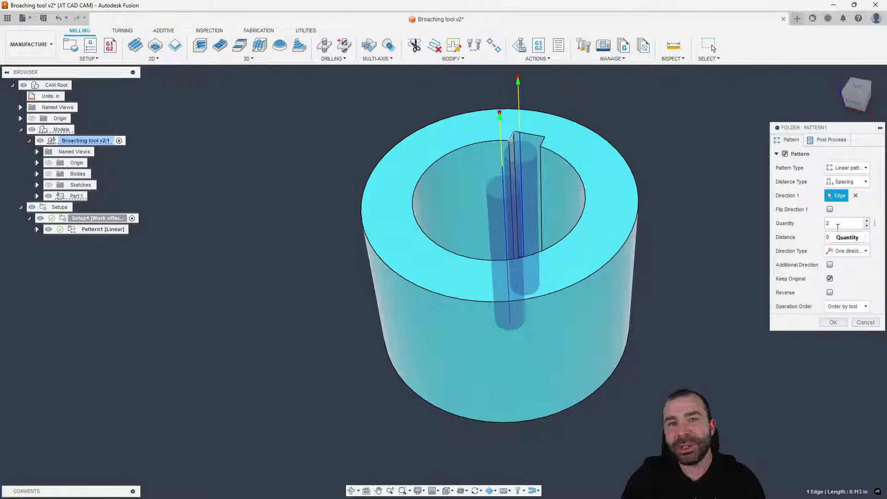
Try the Extent distance type for the pattern with a total distance of 0.103 in.
{"action": "left_click", "coordinate": [844, 181]}
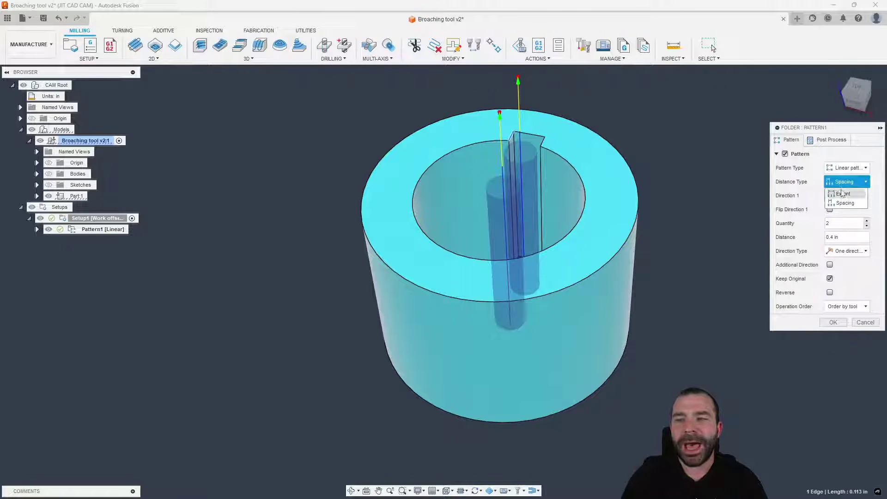
{"action": "left_click", "coordinate": [843, 194]}
{"action": "left_click", "coordinate": [845, 237]}
{"action": "type", "text": ".1"}
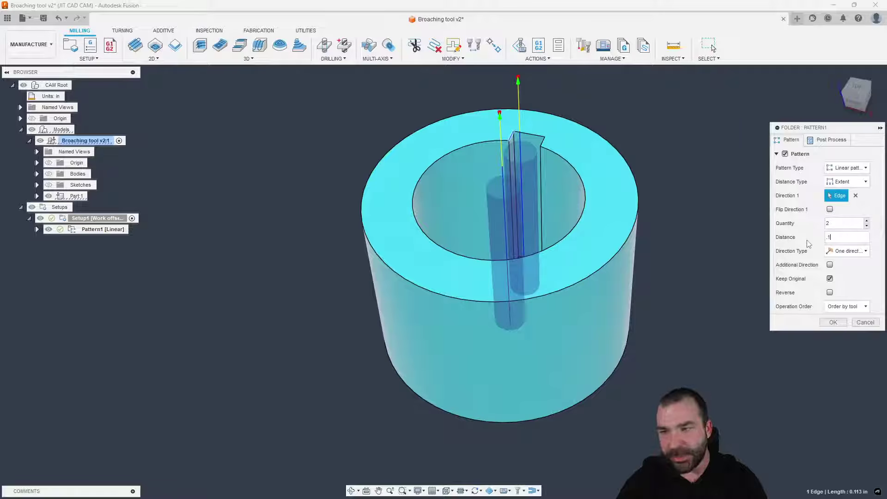
{"action": "type", "text": "13"}
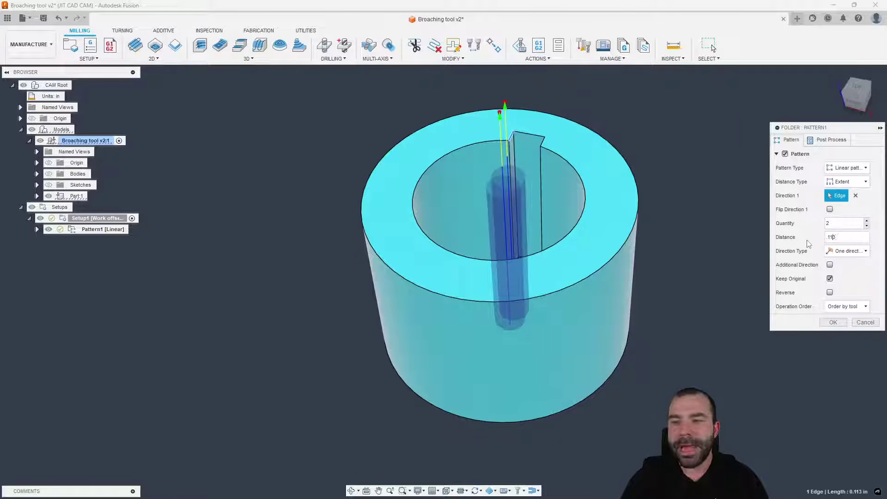
{"action": "type", "text": "0"}
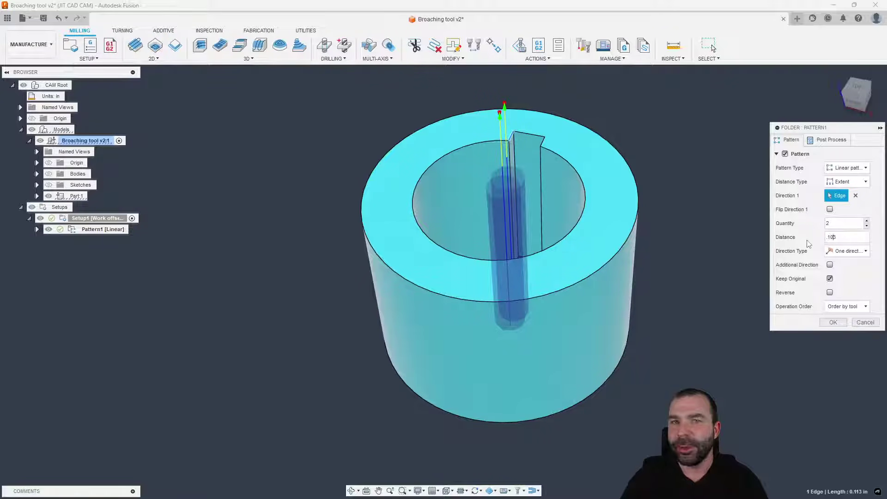
Raise the pattern quantity to 5 and show the sketches to compare the passes with the guide line.
{"action": "left_click", "coordinate": [867, 221]}
{"action": "left_click", "coordinate": [868, 221]}
{"action": "left_click", "coordinate": [868, 221]}
{"action": "middle_click_drag", "start_coordinate": [739, 231], "coordinate": [640, 208], "text": "shift"}
{"action": "scroll", "coordinate": [522, 179], "scroll_direction": "up", "scroll_amount": 3}
{"action": "scroll", "coordinate": [484, 199], "scroll_direction": "up", "scroll_amount": 2}
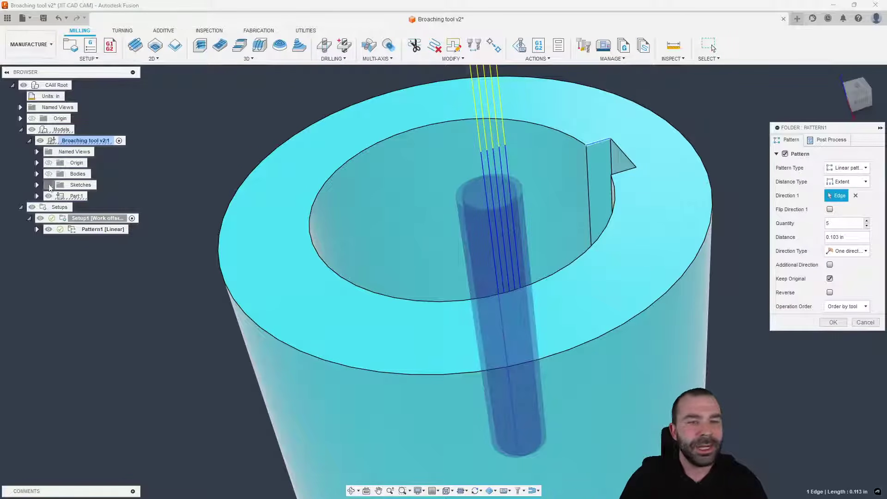
{"action": "middle_click_drag", "start_coordinate": [324, 208], "coordinate": [337, 286], "text": "shift"}
{"action": "scroll", "coordinate": [432, 398], "scroll_direction": "up", "scroll_amount": 10}
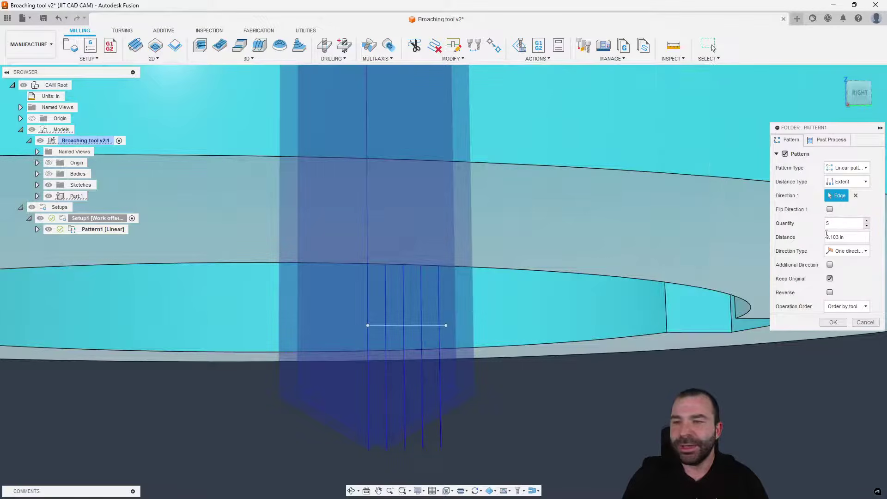
Change the pattern's distance type to Spacing with 0.01 in between passes.
{"action": "left_click", "coordinate": [849, 182]}
{"action": "left_click", "coordinate": [845, 203]}
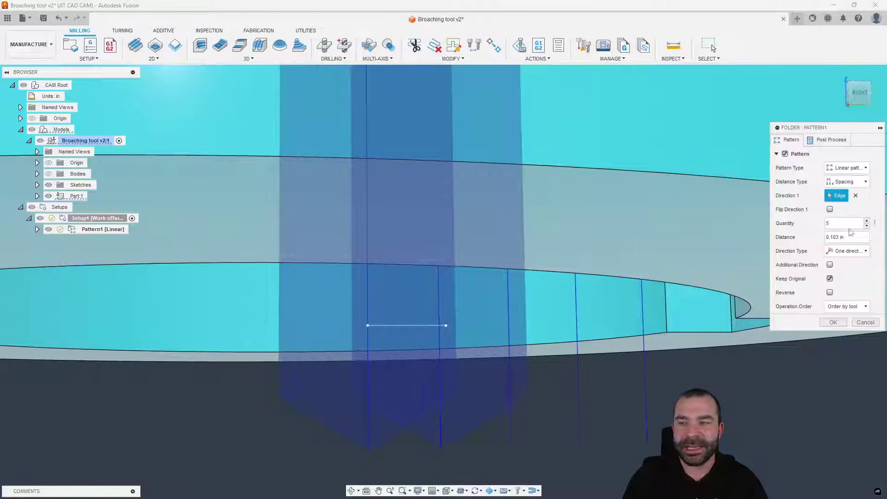
{"action": "left_click", "coordinate": [847, 237]}
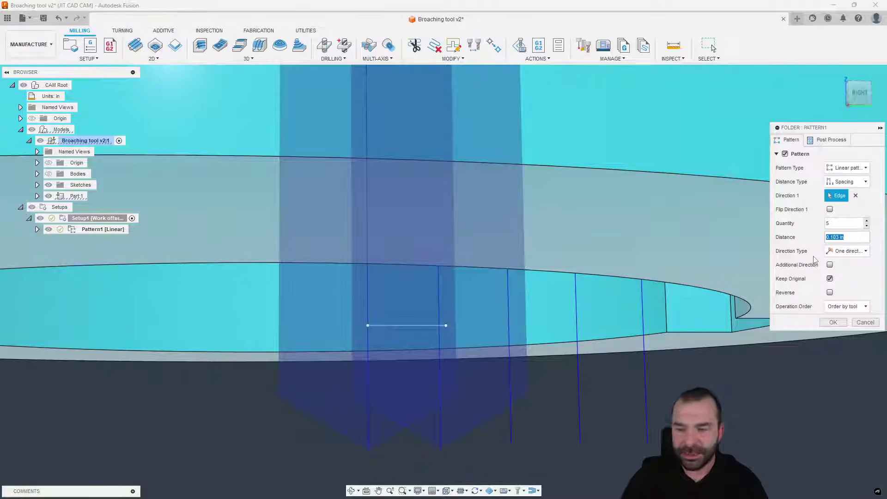
{"action": "type", "text": ".01"}
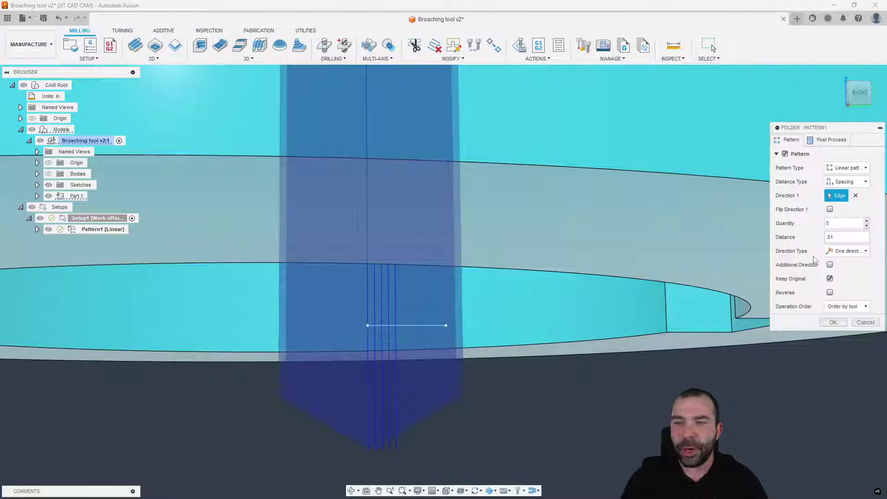
Increase the pattern quantity to 12 to extend the passes along the sketched guide line.
{"action": "left_click", "coordinate": [867, 221]}
{"action": "left_click", "coordinate": [867, 221]}
{"action": "left_click", "coordinate": [867, 221]}
{"action": "left_click", "coordinate": [867, 220]}
{"action": "left_click", "coordinate": [867, 221]}
{"action": "left_click", "coordinate": [868, 221]}
{"action": "left_click", "coordinate": [867, 221]}
{"action": "left_click", "coordinate": [867, 221]}
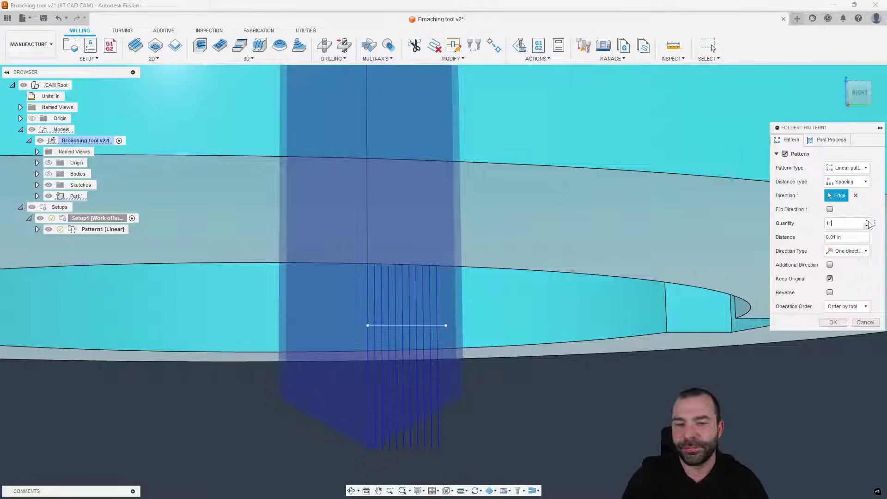
{"action": "scroll", "coordinate": [666, 238], "scroll_direction": "down", "scroll_amount": 3}
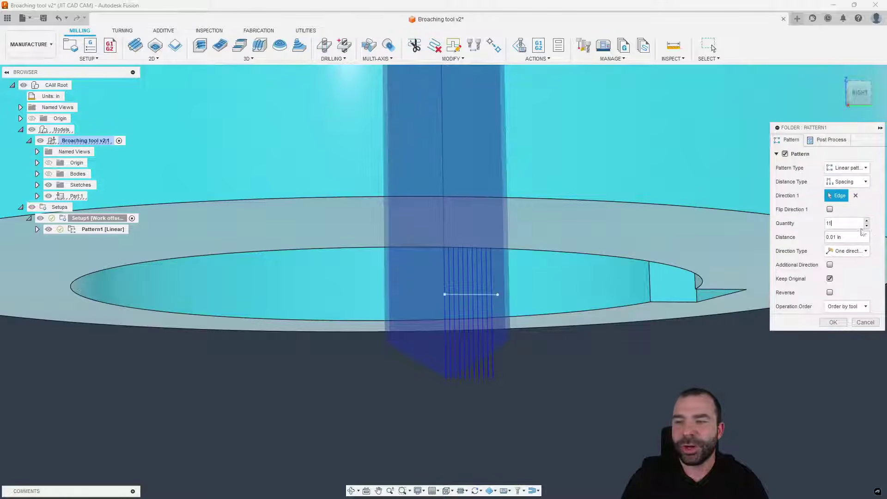
{"action": "left_click", "coordinate": [867, 221]}
{"action": "scroll", "coordinate": [493, 311], "scroll_direction": "up", "scroll_amount": 2}
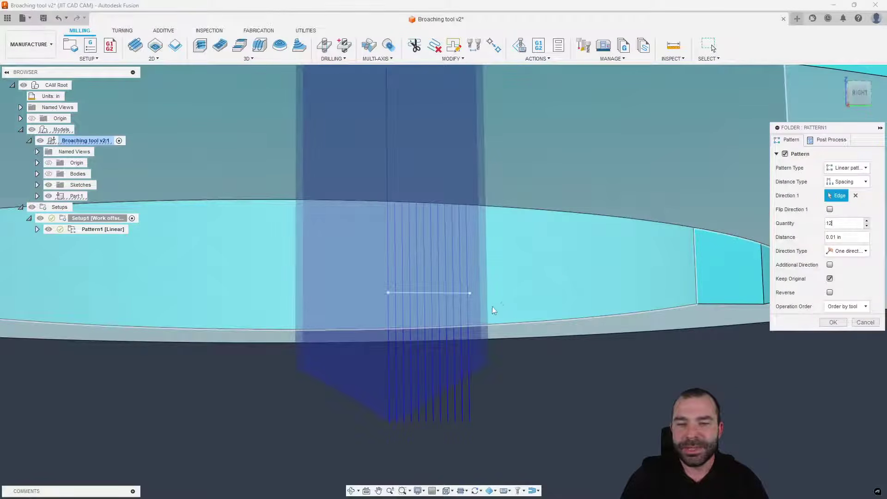
Check the last pass against the guide line's end from the right side and accept the pattern.
{"action": "left_click", "coordinate": [858, 91]}
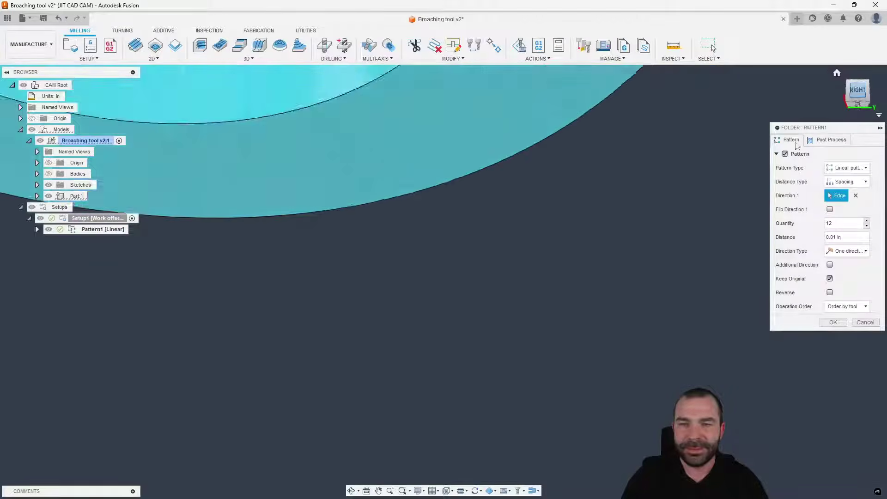
{"action": "scroll", "coordinate": [441, 310], "scroll_direction": "up", "scroll_amount": 4}
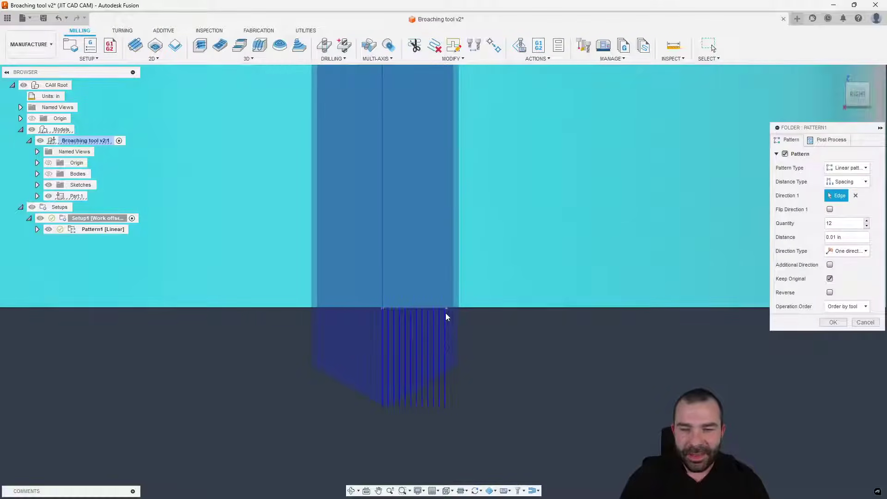
{"action": "scroll", "coordinate": [446, 316], "scroll_direction": "up", "scroll_amount": 2}
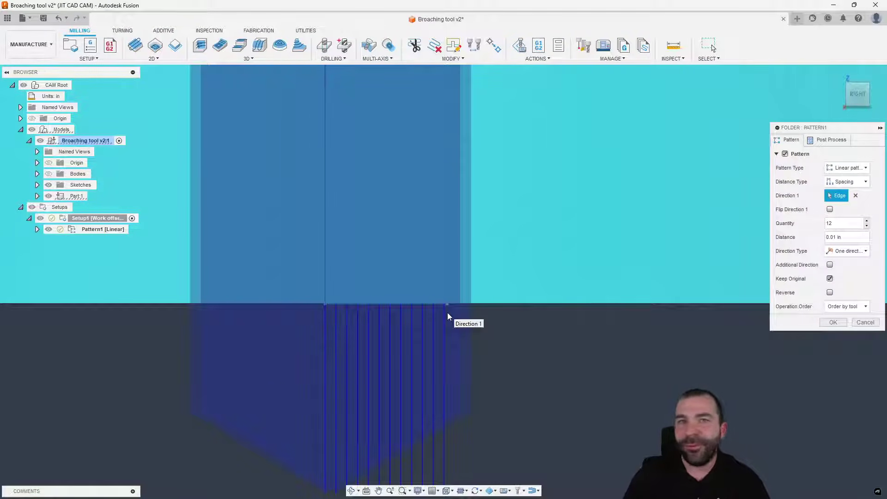
{"action": "scroll", "coordinate": [544, 314], "scroll_direction": "down", "scroll_amount": 5}
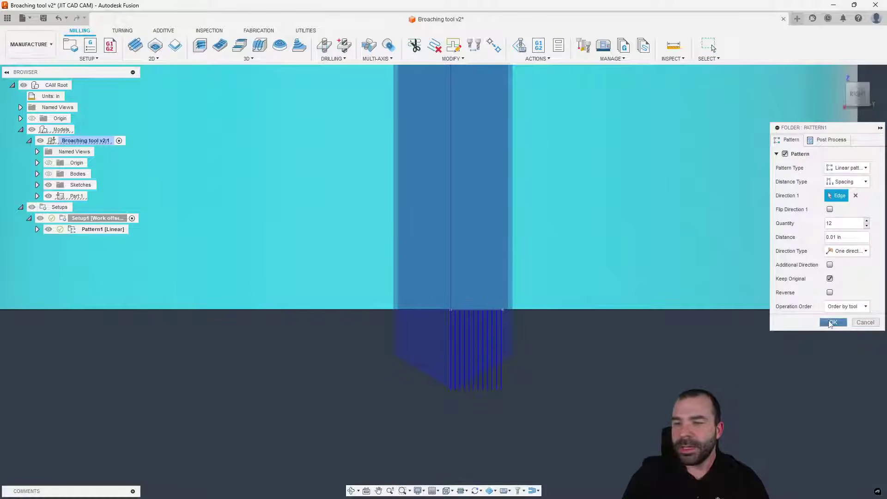
{"action": "left_click", "coordinate": [832, 322]}
{"action": "scroll", "coordinate": [455, 389], "scroll_direction": "down", "scroll_amount": 6}
{"action": "middle_click_drag", "start_coordinate": [456, 389], "coordinate": [457, 407], "text": "shift"}
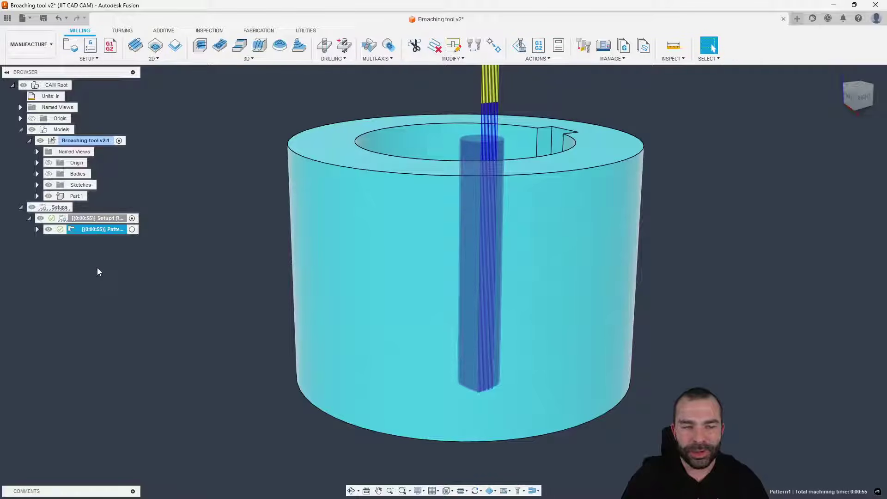
Copy the drill operation out of the pattern and paste it directly into Setup1.
{"action": "left_click", "coordinate": [37, 230]}
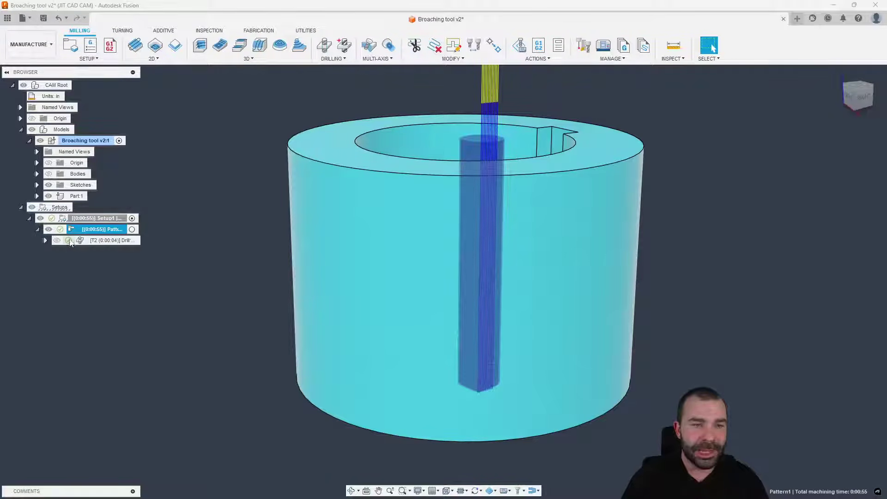
{"action": "left_click", "coordinate": [111, 241]}
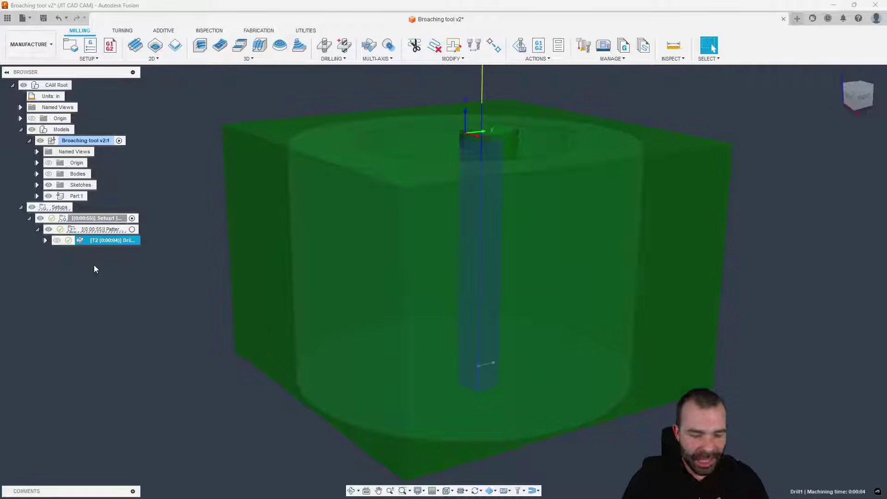
{"action": "left_click", "coordinate": [97, 218]}
{"action": "key", "text": "ctrl+v"}
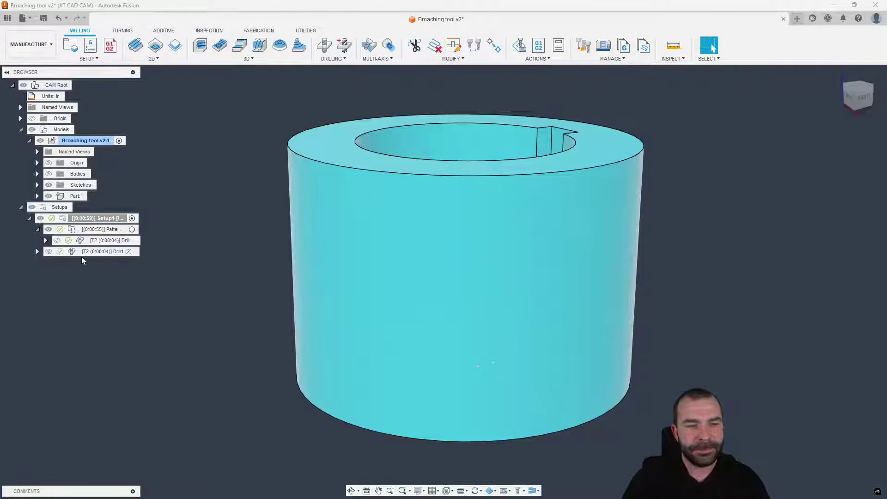
Replace the copied drill's hole point with the guide line's other endpoint, nearer the keyway, and accept the operation.
{"action": "double_click", "coordinate": [84, 252]}
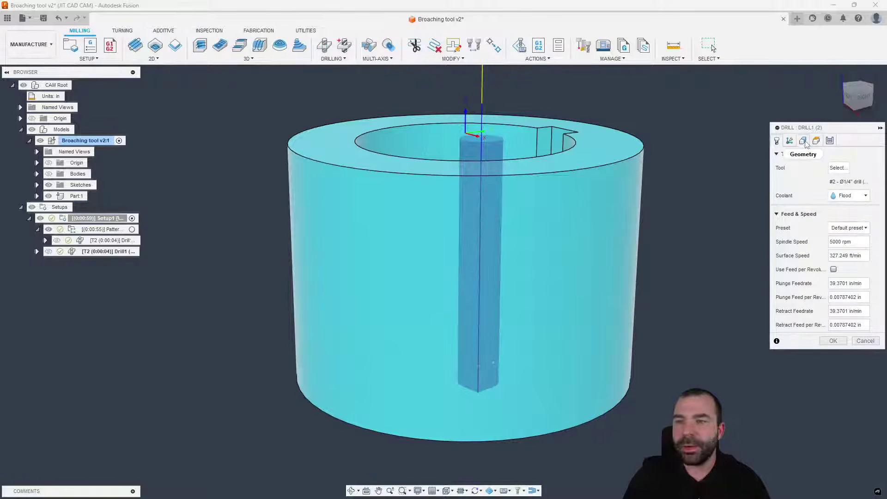
{"action": "left_click", "coordinate": [790, 141]}
{"action": "left_click", "coordinate": [862, 183]}
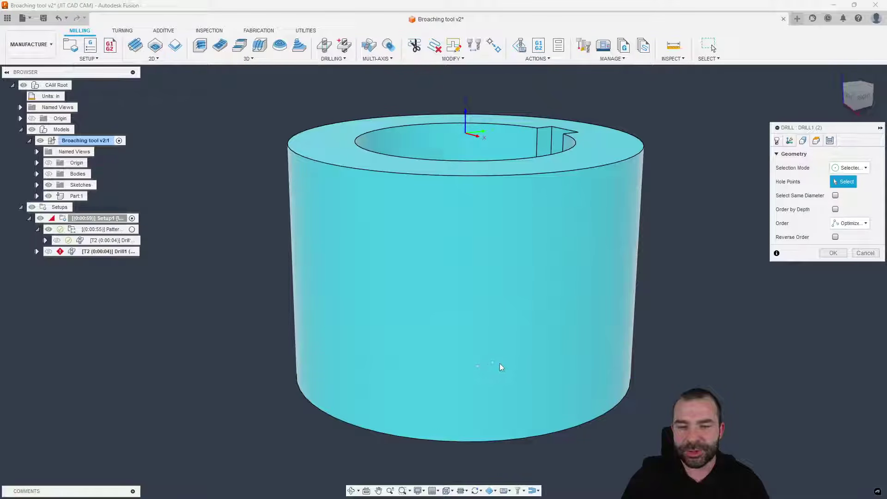
{"action": "left_click", "coordinate": [494, 363]}
{"action": "left_click", "coordinate": [833, 253]}
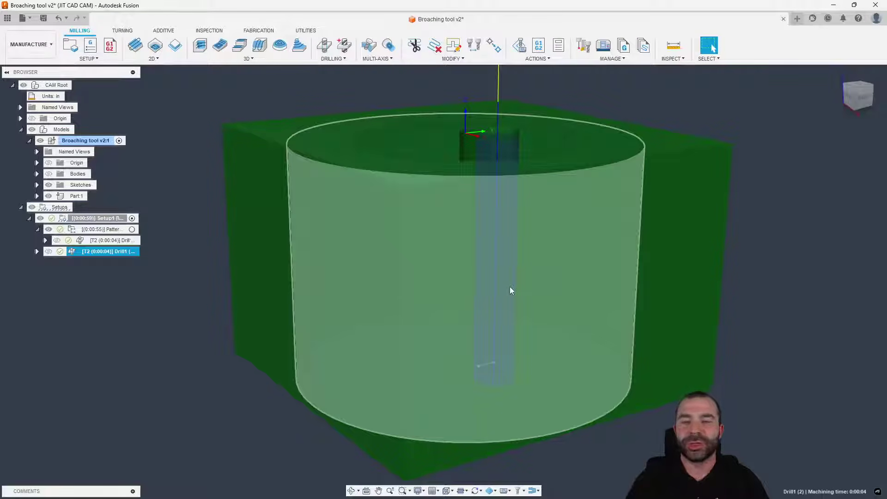
Compare the toolpaths of the original and copied drill operations, and select Setup1.
{"action": "scroll", "coordinate": [476, 289], "scroll_direction": "down", "scroll_amount": 3}
{"action": "middle_click_drag", "start_coordinate": [444, 293], "coordinate": [456, 206], "text": "shift"}
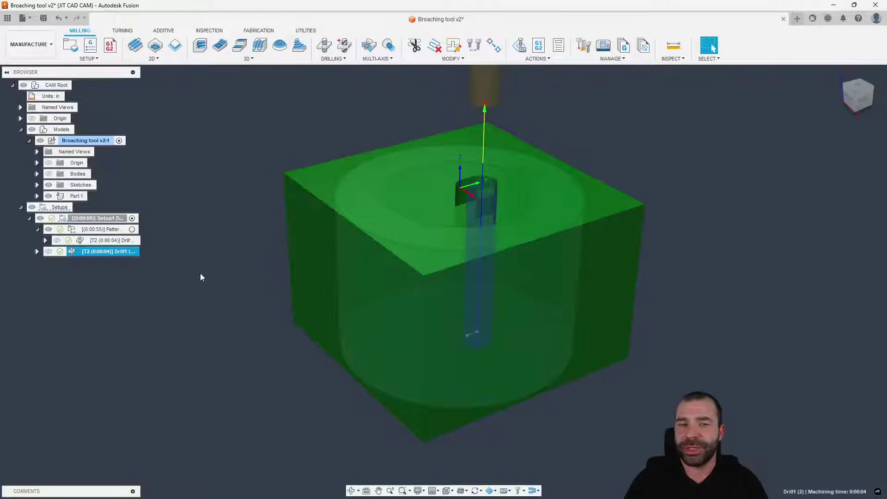
{"action": "left_click", "coordinate": [102, 240]}
{"action": "left_click", "coordinate": [93, 252], "text": "shift"}
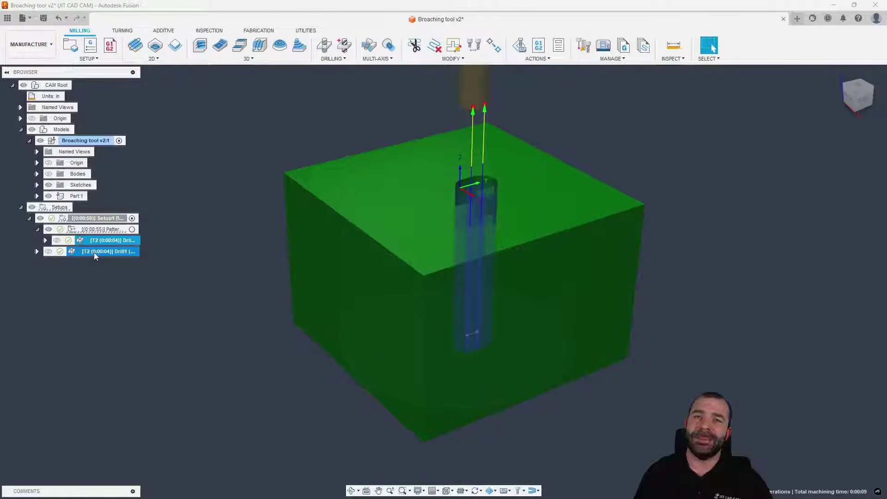
{"action": "left_click", "coordinate": [92, 219]}
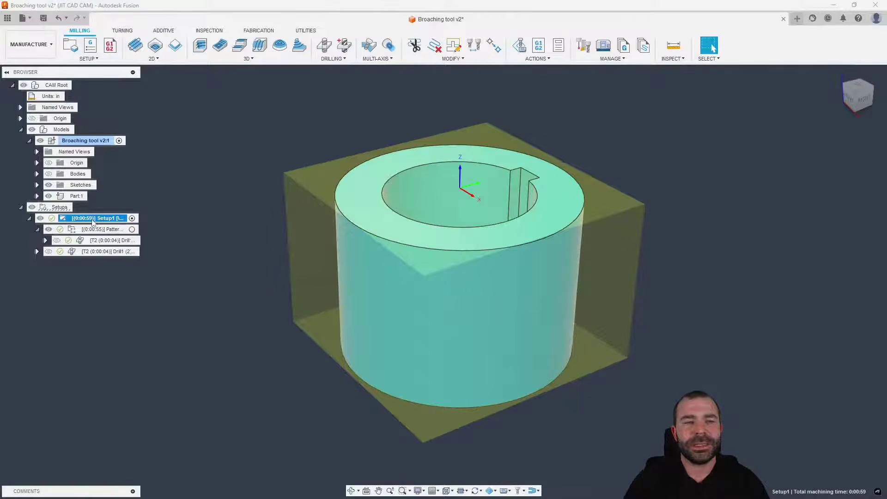
Start post-processing Setup1.
{"action": "right_click", "coordinate": [93, 222]}
{"action": "left_click", "coordinate": [138, 114]}
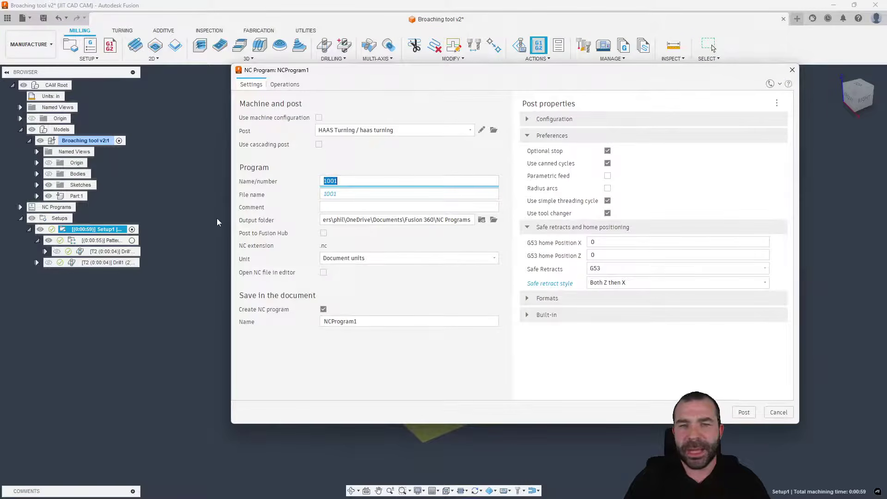
{"action": "left_click", "coordinate": [421, 131]}
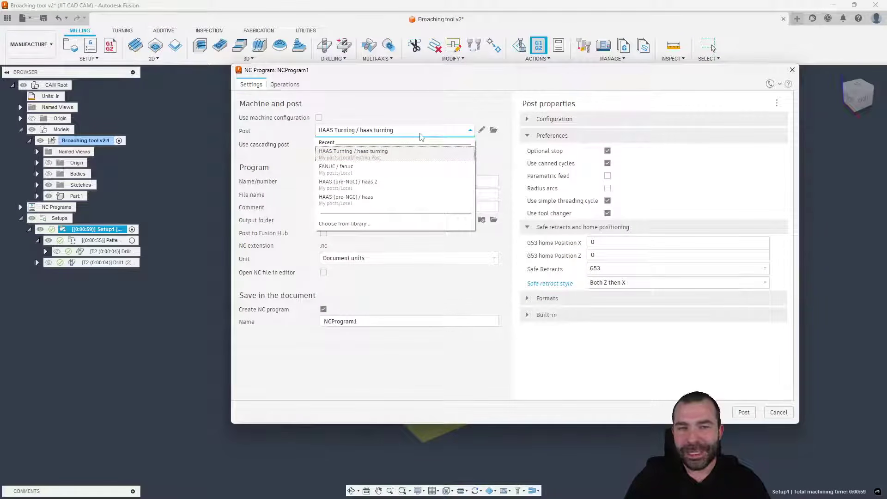
{"action": "left_click", "coordinate": [407, 169]}
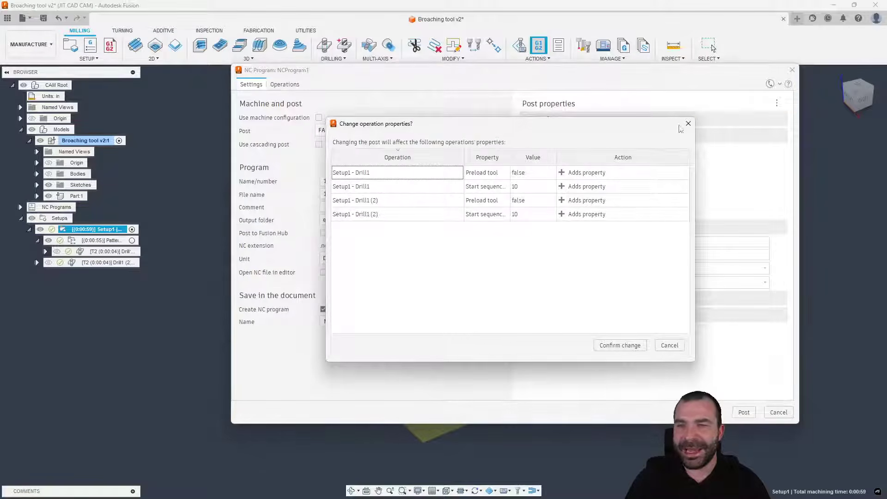
{"action": "left_click", "coordinate": [688, 124]}
Browse the Fusion library of post processors and filter it to milling posts from the vendor Fanuc.
{"action": "left_click", "coordinate": [484, 131]}
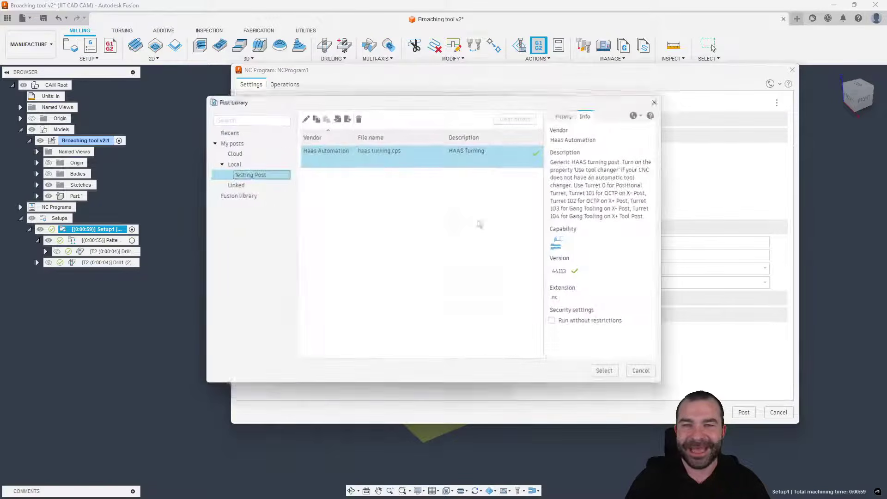
{"action": "left_click", "coordinate": [240, 195]}
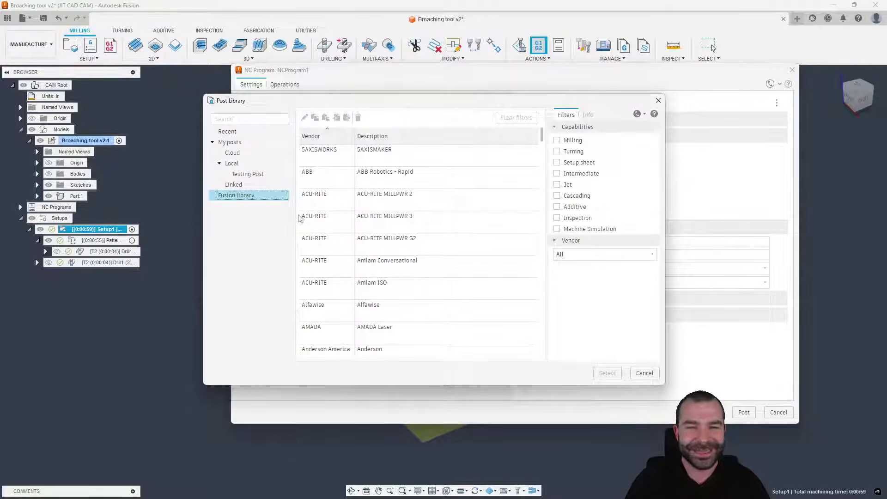
{"action": "left_click", "coordinate": [556, 140]}
{"action": "left_click", "coordinate": [586, 255]}
{"action": "left_click", "coordinate": [580, 286]}
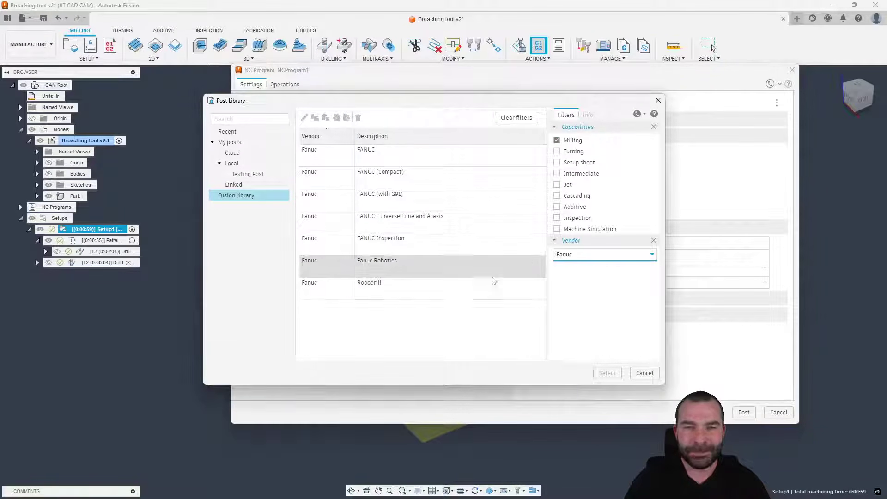
Select the generic FANUC post and copy it to the local Testing Post folder.
{"action": "left_click", "coordinate": [443, 154]}
{"action": "left_click", "coordinate": [606, 372]}
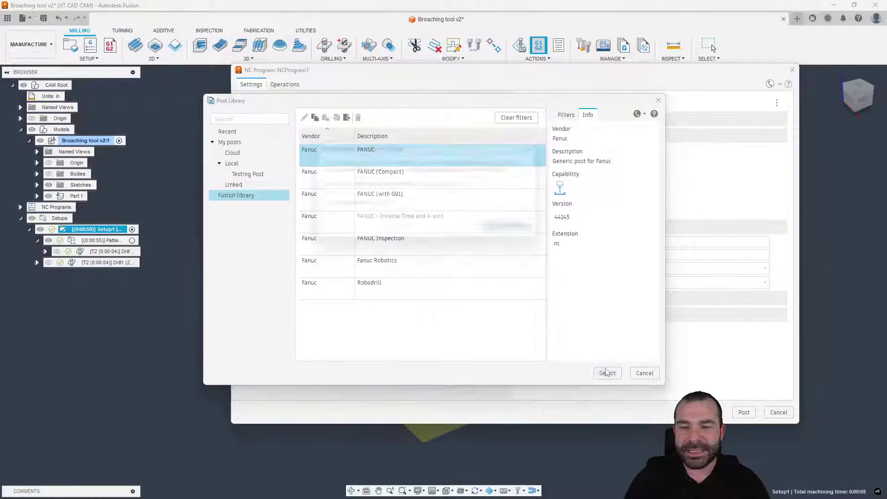
{"action": "left_click", "coordinate": [488, 206]}
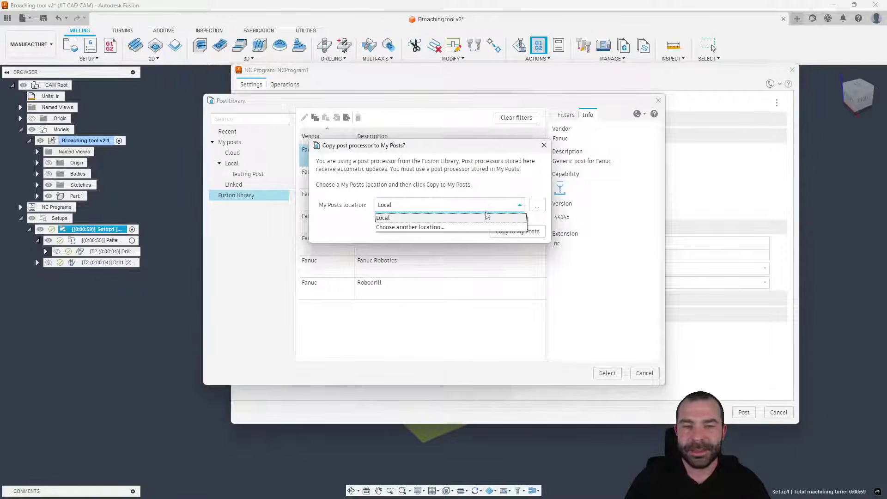
{"action": "left_click", "coordinate": [410, 227]}
{"action": "left_click", "coordinate": [250, 174]}
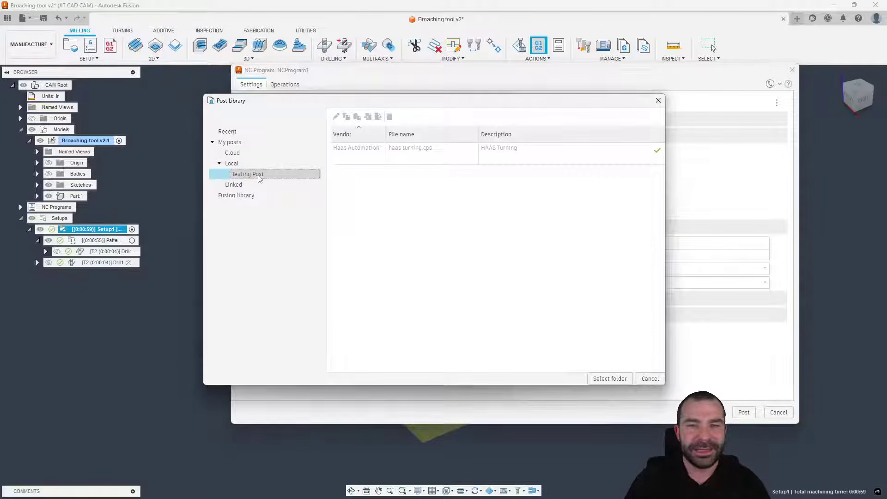
{"action": "left_click", "coordinate": [608, 378]}
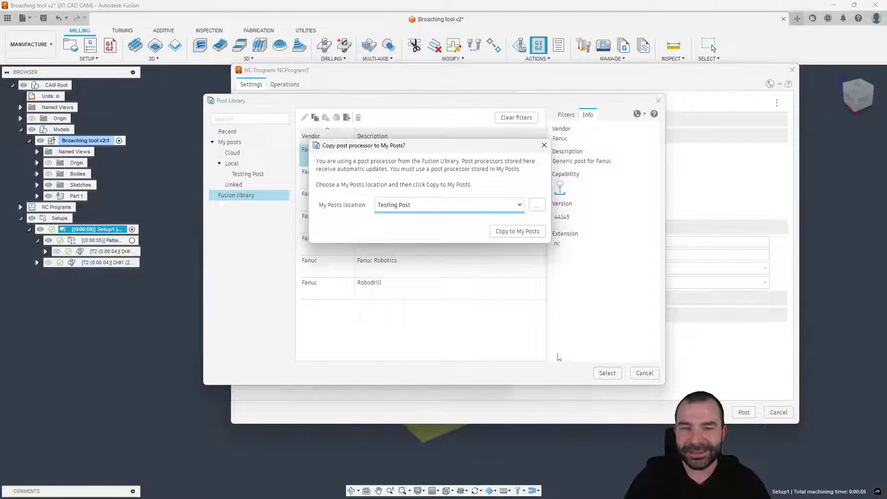
{"action": "left_click", "coordinate": [504, 232]}
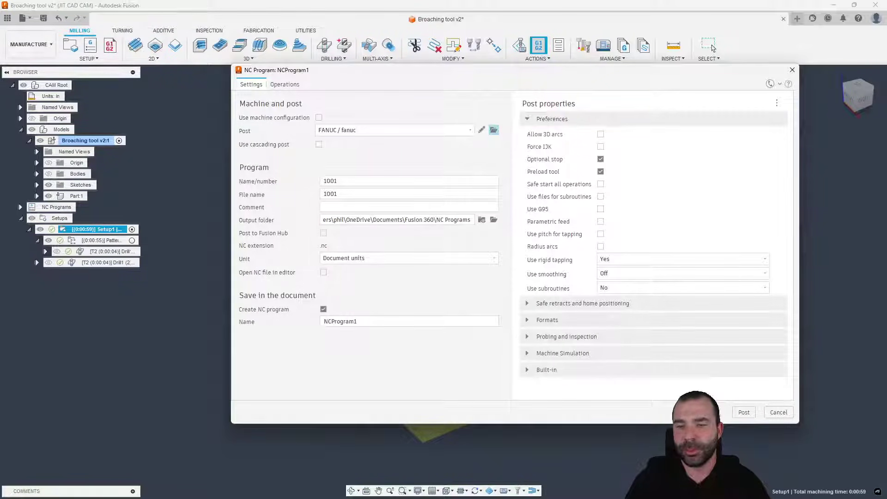
Post NCProgram1 with the FANUC post, overwriting the existing 1001.nc file.
{"action": "left_click", "coordinate": [744, 413]}
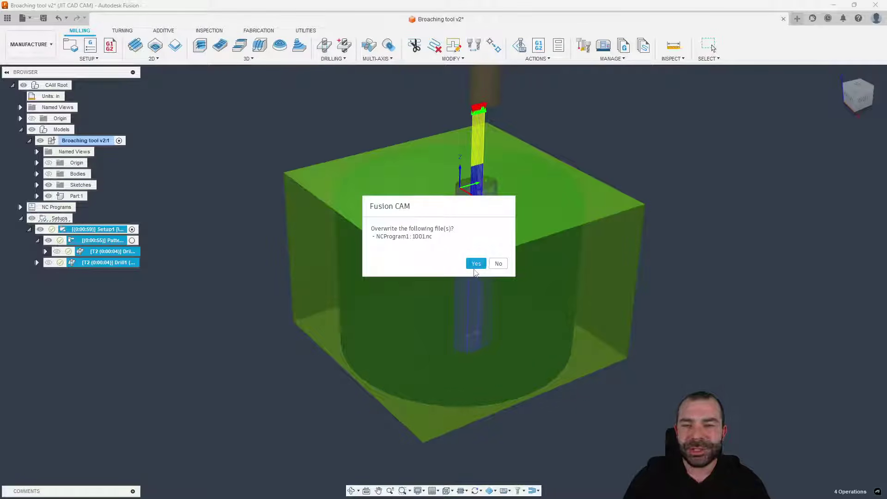
{"action": "left_click", "coordinate": [476, 265]}
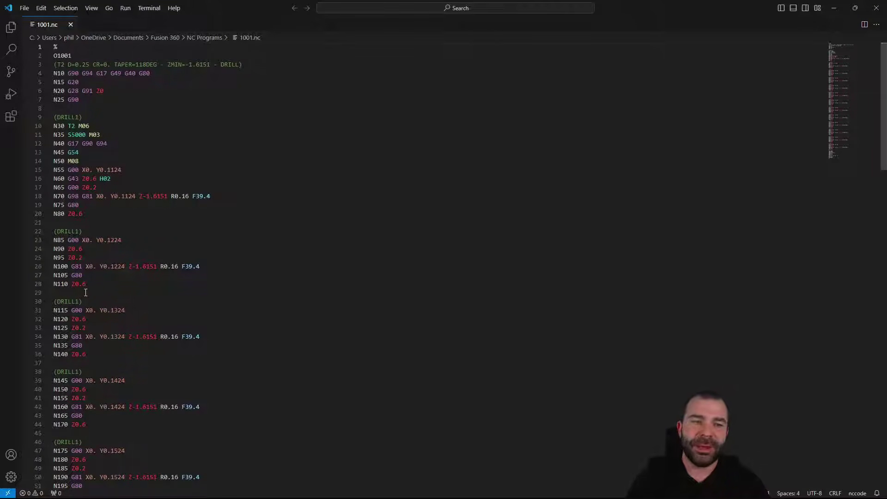
Examine the Y positions and Z moves of the successive drill passes through to the end of 1001.nc.
{"action": "left_click_drag", "start_coordinate": [121, 239], "coordinate": [105, 239]}
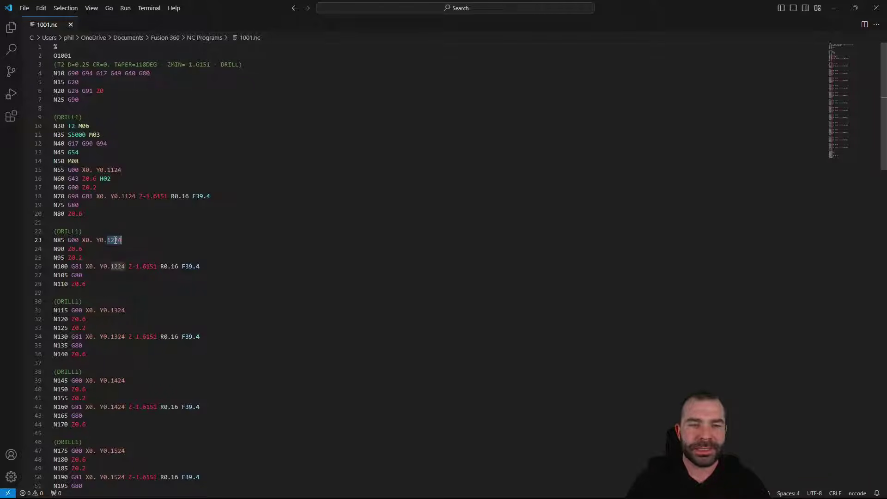
{"action": "double_click", "coordinate": [115, 310]}
{"action": "double_click", "coordinate": [114, 389]}
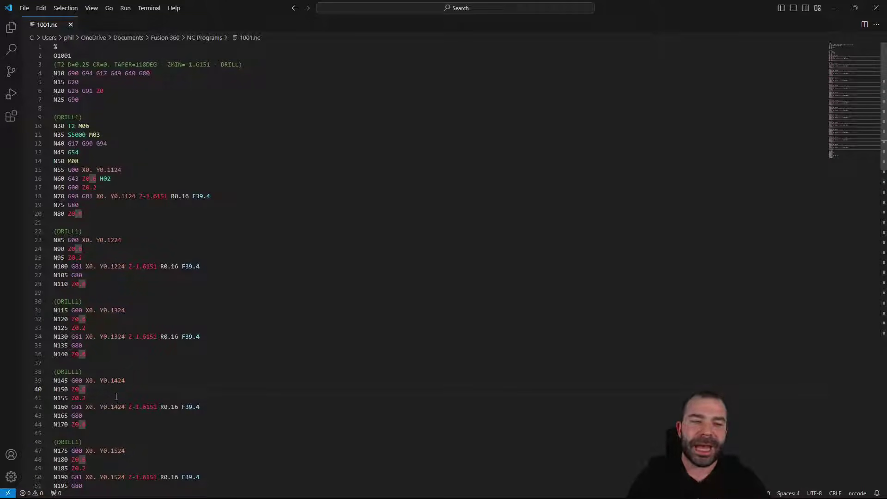
{"action": "double_click", "coordinate": [89, 329]}
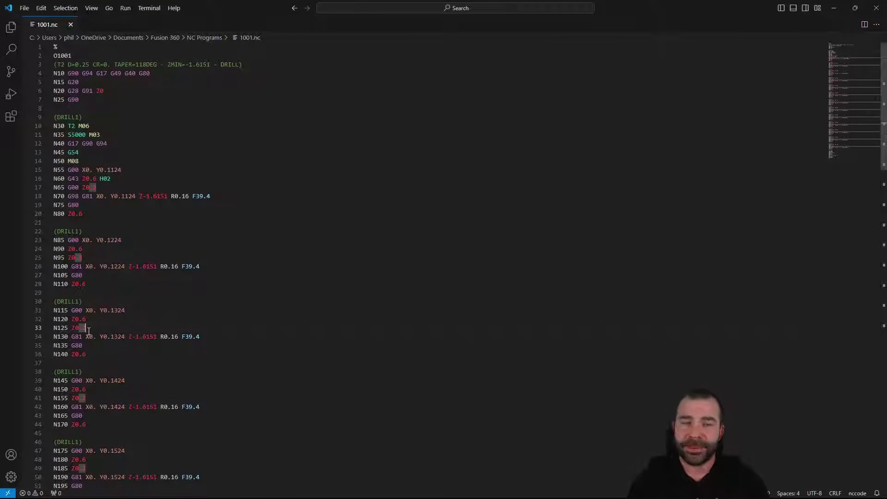
{"action": "scroll", "coordinate": [129, 296], "scroll_direction": "down", "scroll_amount": 5}
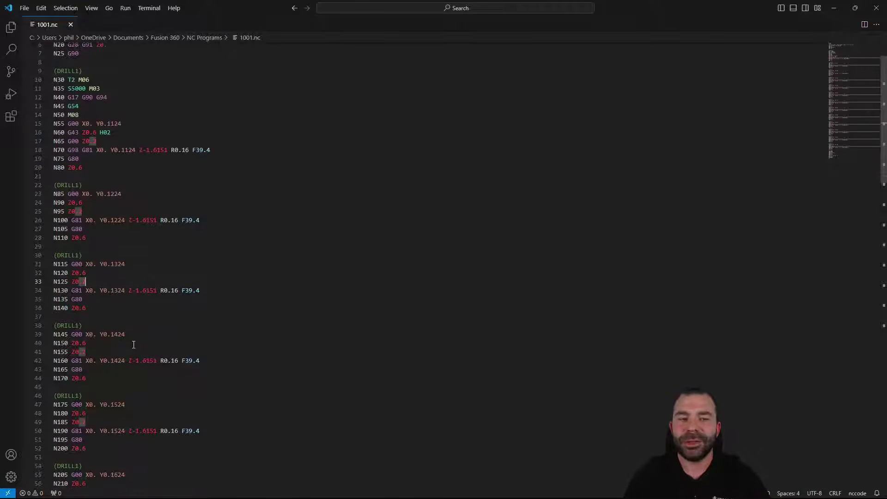
{"action": "scroll", "coordinate": [132, 354], "scroll_direction": "down", "scroll_amount": 2}
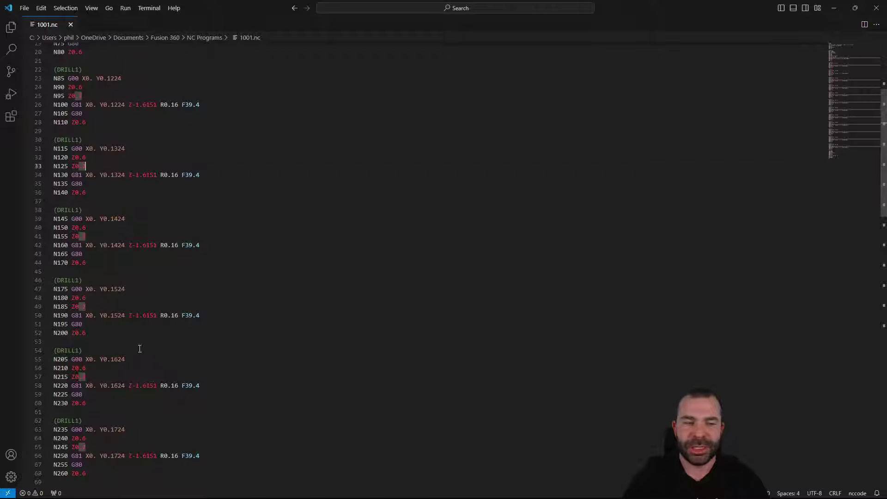
{"action": "scroll", "coordinate": [139, 348], "scroll_direction": "down", "scroll_amount": 20}
{"action": "scroll", "coordinate": [140, 350], "scroll_direction": "down", "scroll_amount": 2}
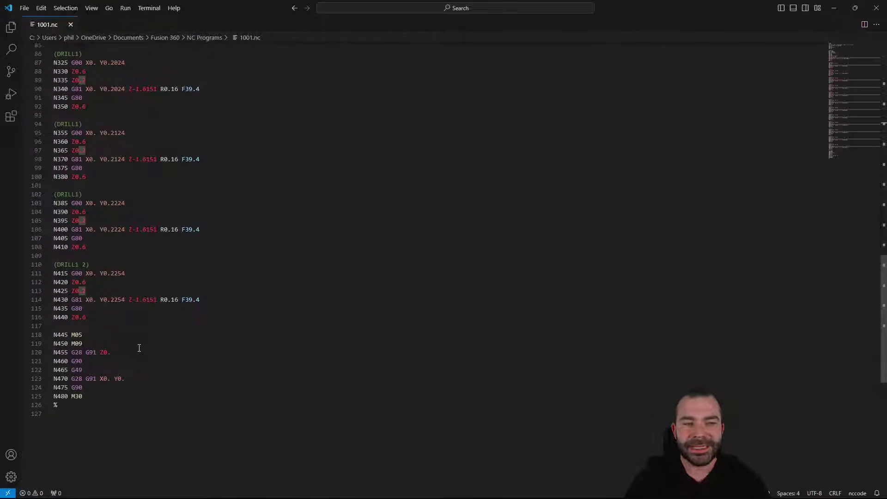
Replace the spindle start command in block N35 of 1001.nc with M19 C0.0.
{"action": "left_click_drag", "start_coordinate": [883, 298], "coordinate": [848, 79]}
{"action": "left_click_drag", "start_coordinate": [102, 134], "coordinate": [72, 134]}
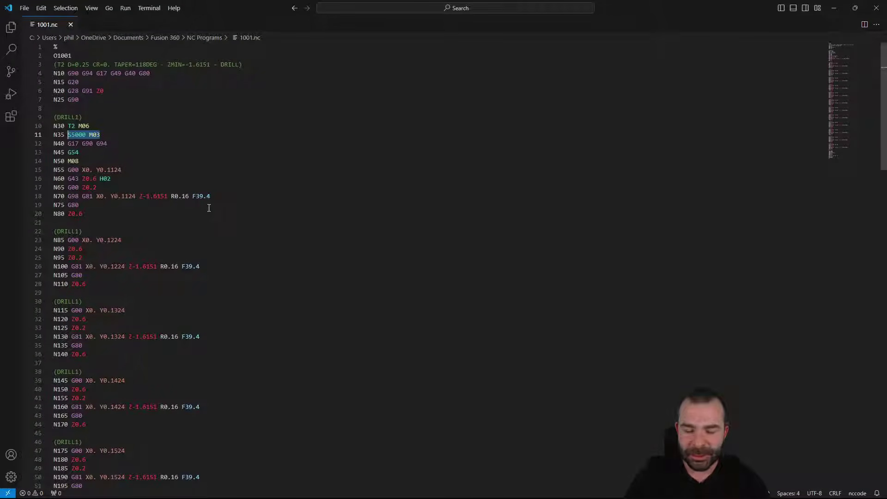
{"action": "type", "text": "M19"}
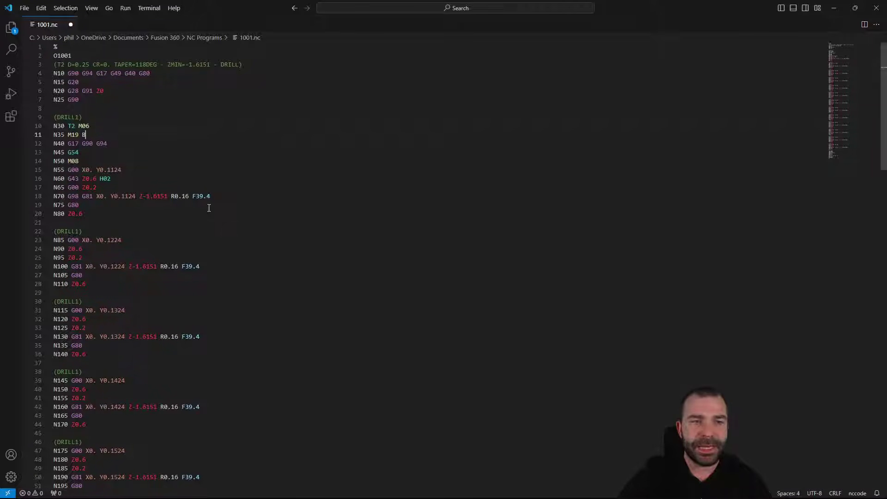
{"action": "type", "text": "C"}
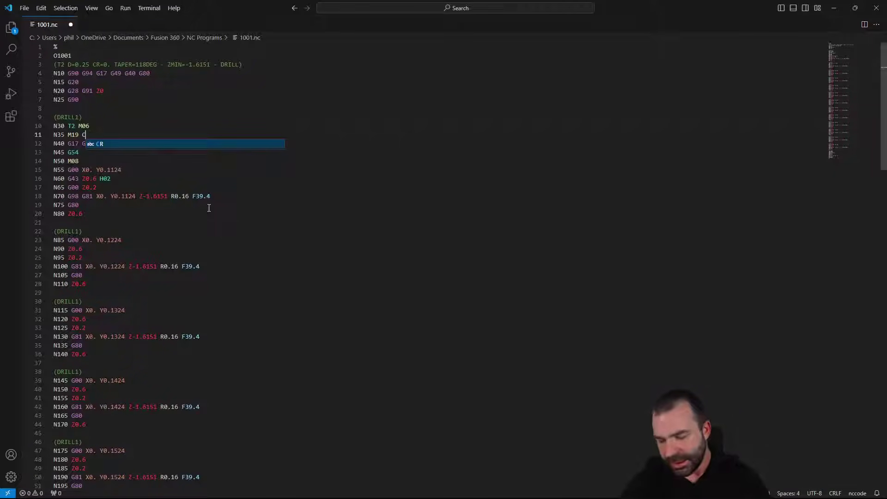
{"action": "type", "text": "0"}
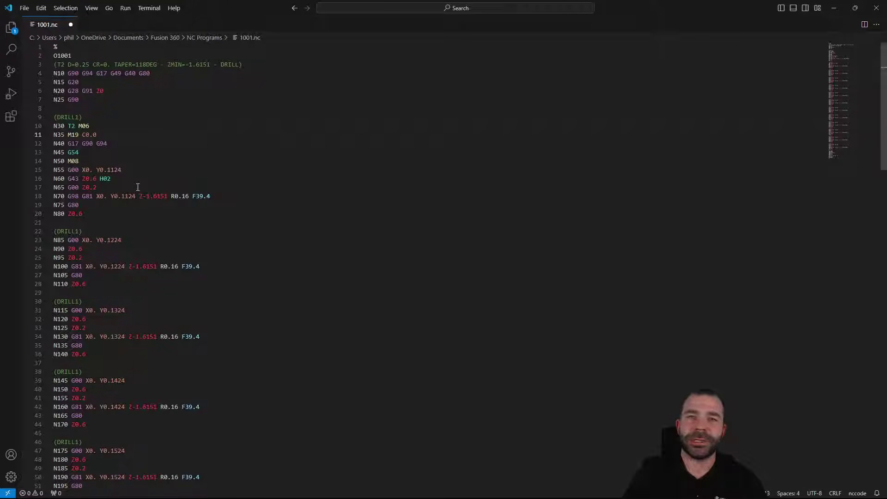
Review the spindle orientation code in block N35 and the drill passes that follow it.
{"action": "double_click", "coordinate": [74, 134]}
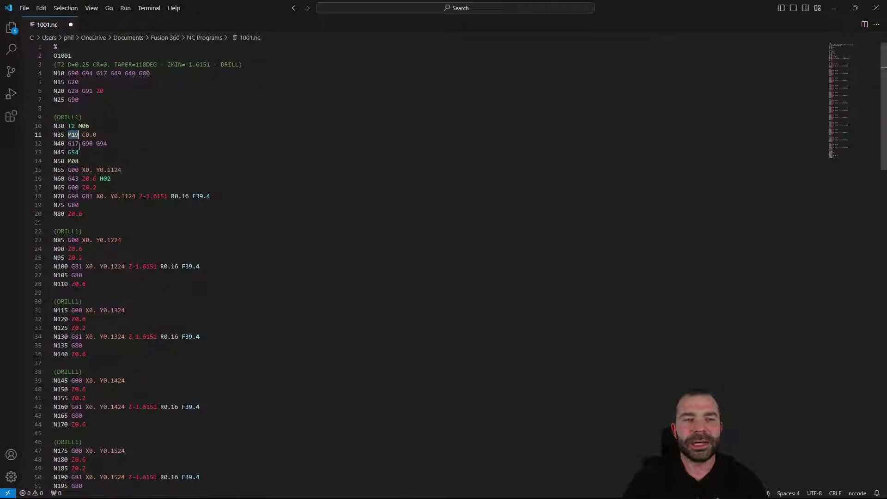
{"action": "double_click", "coordinate": [86, 135]}
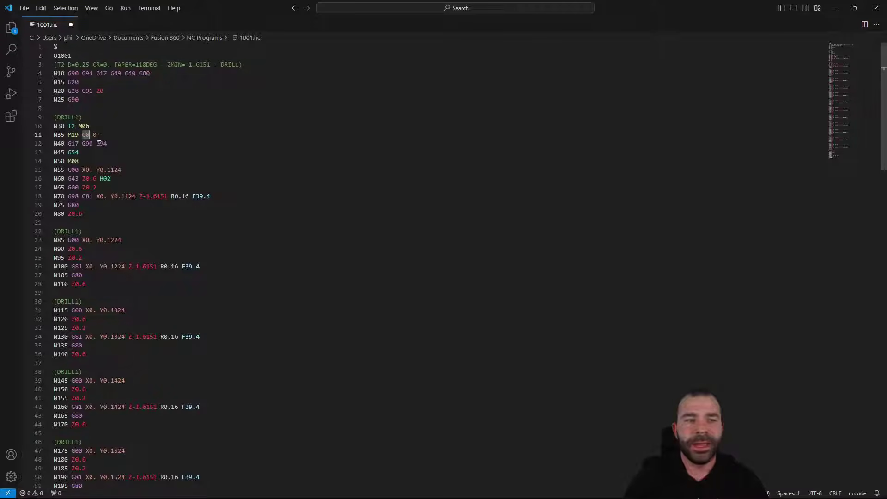
{"action": "scroll", "coordinate": [91, 355], "scroll_direction": "down", "scroll_amount": 4}
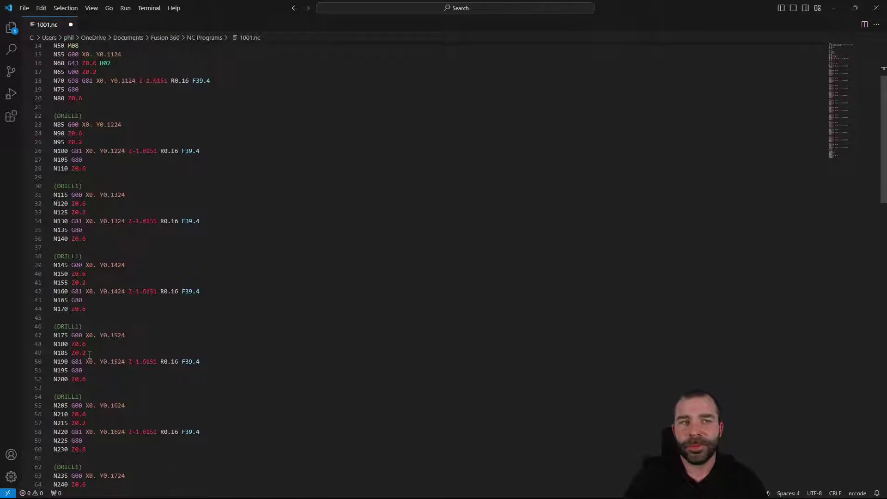
{"action": "scroll", "coordinate": [90, 354], "scroll_direction": "up", "scroll_amount": 3}
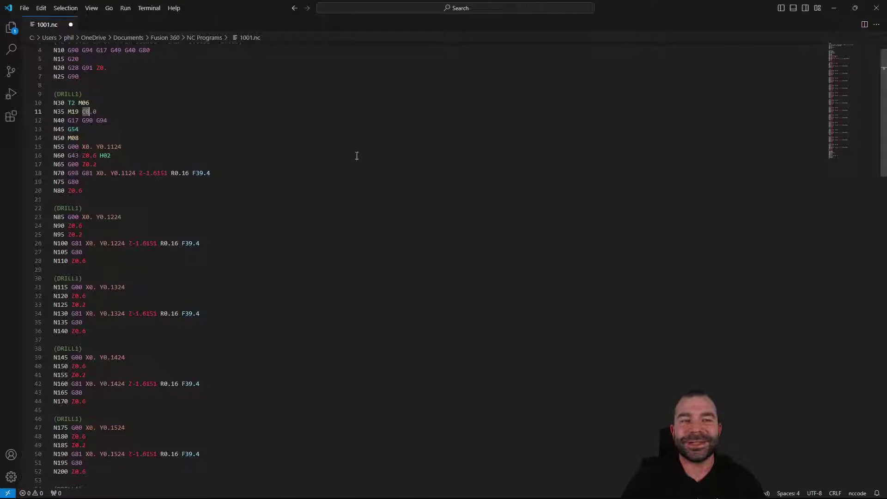
Return to Fusion, start post-processing Setup1 again and open the FANUC post processor for editing.
{"action": "left_click", "coordinate": [871, 13]}
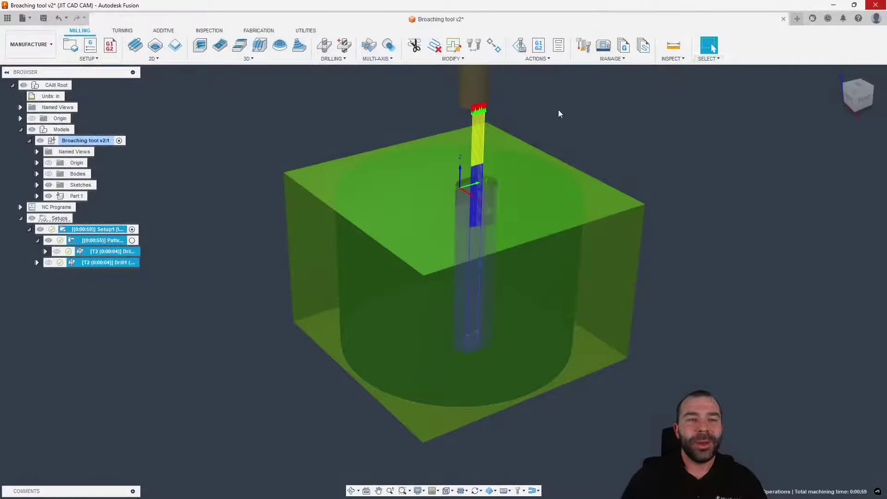
{"action": "left_click", "coordinate": [152, 279]}
{"action": "right_click", "coordinate": [96, 234]}
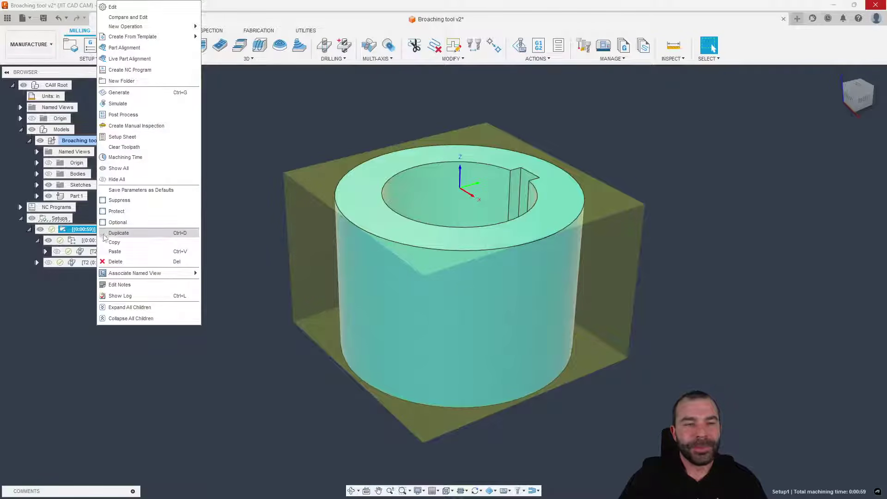
{"action": "left_click", "coordinate": [148, 124]}
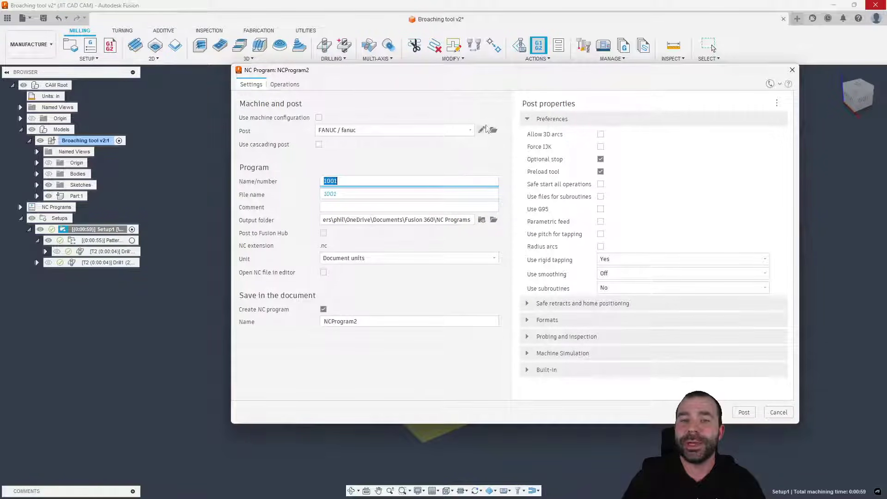
{"action": "left_click", "coordinate": [480, 131]}
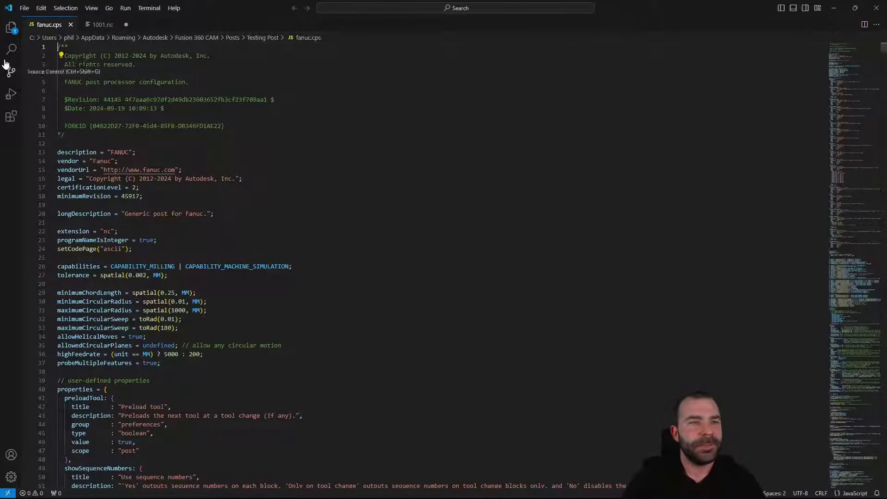
Run fanuc.cps on the 2D milling sample bore.cnc and jump to the code behind the S5000 spindle output in block N35.
{"action": "left_click", "coordinate": [11, 28]}
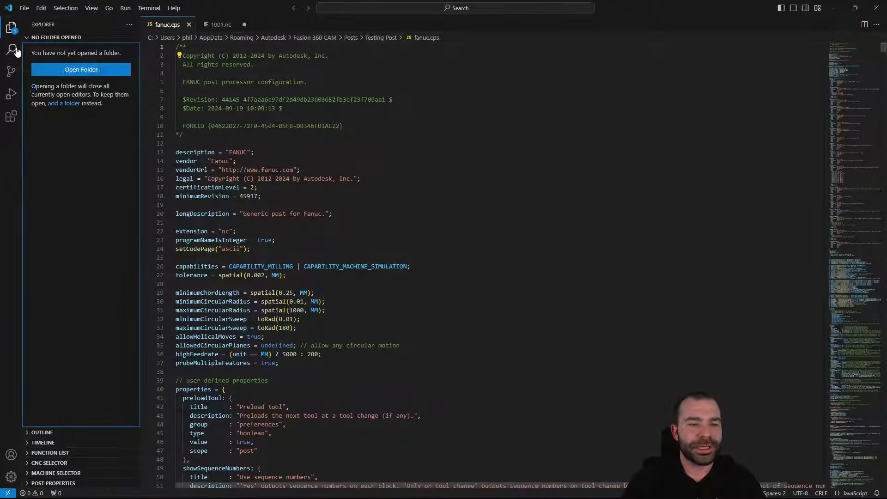
{"action": "left_click", "coordinate": [44, 463]}
{"action": "left_click", "coordinate": [46, 458]}
{"action": "scroll", "coordinate": [47, 458], "scroll_direction": "down", "scroll_amount": 1}
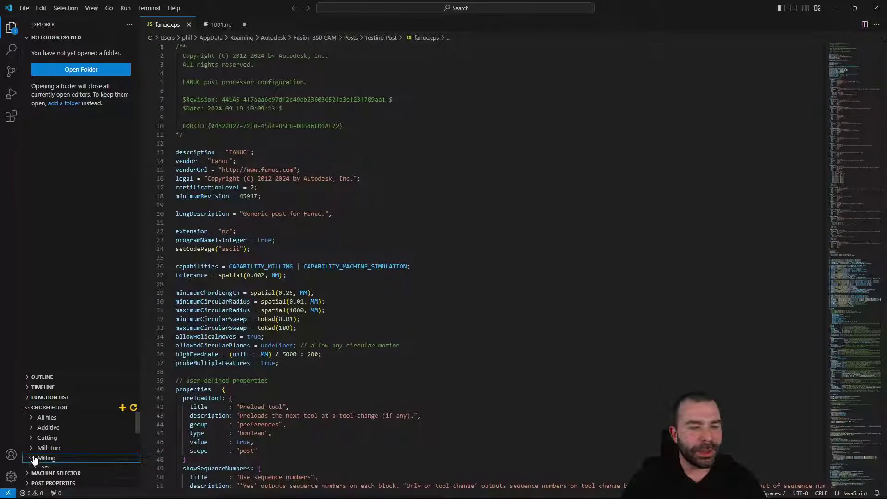
{"action": "left_click", "coordinate": [45, 445]}
{"action": "left_click", "coordinate": [48, 456]}
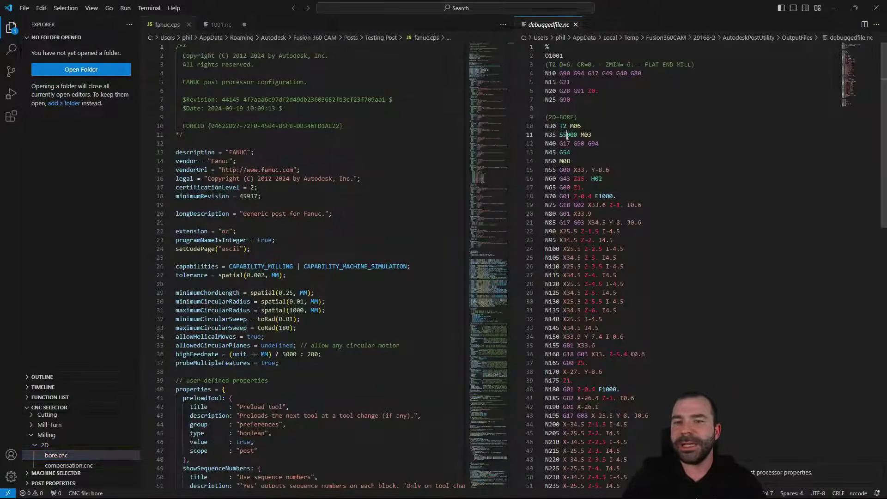
{"action": "left_click", "coordinate": [568, 135]}
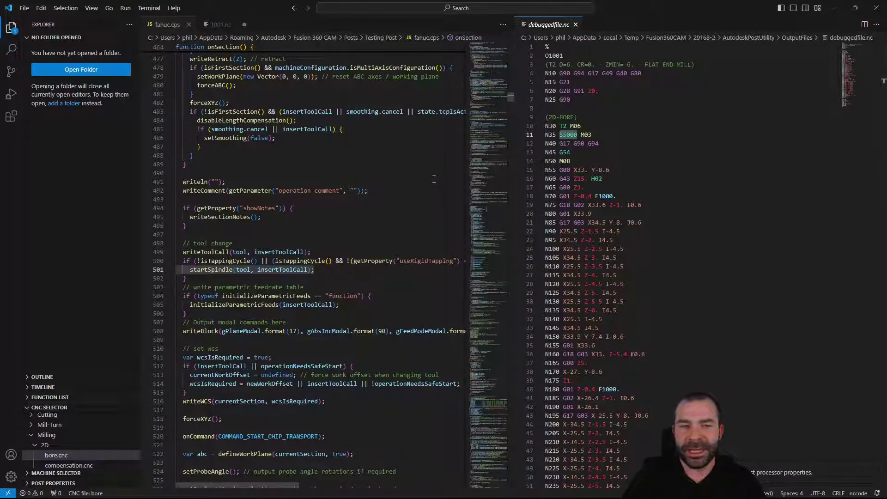
Comment out the startSpindle(tool, insertToolCall) call in the tool change section of fanuc.cps and save the post.
{"action": "left_click", "coordinate": [192, 273]}
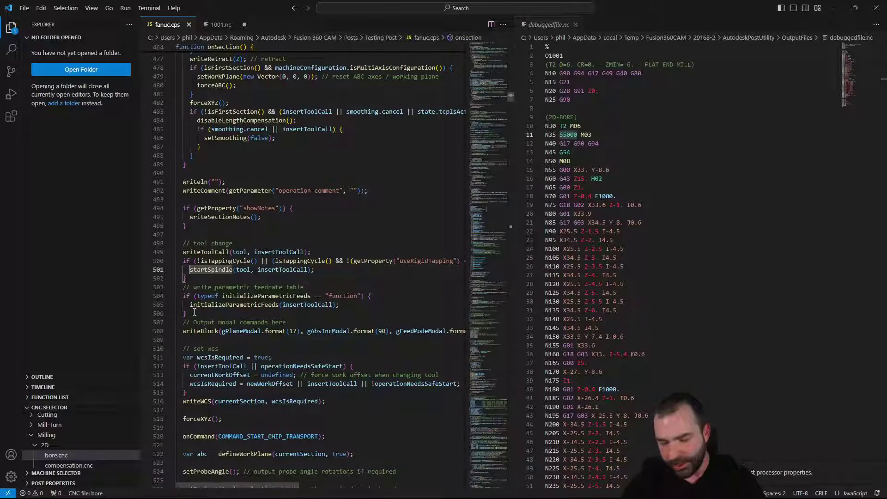
{"action": "type", "text": "//"}
{"action": "key", "text": "ctrl+s"}
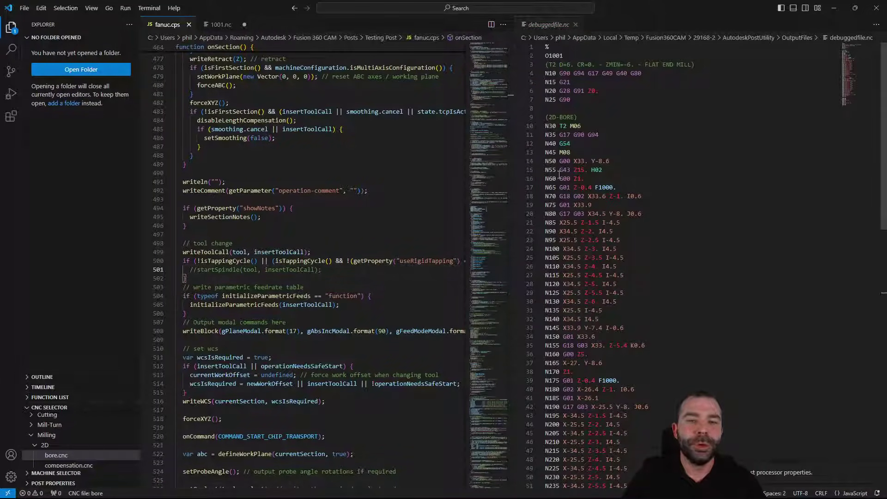
Add writeBlock("M19 B0.0") on a new line below the commented-out spindle start call and save fanuc.cps.
{"action": "left_click", "coordinate": [346, 271]}
{"action": "key", "text": "Return"}
{"action": "type", "text": "write"}
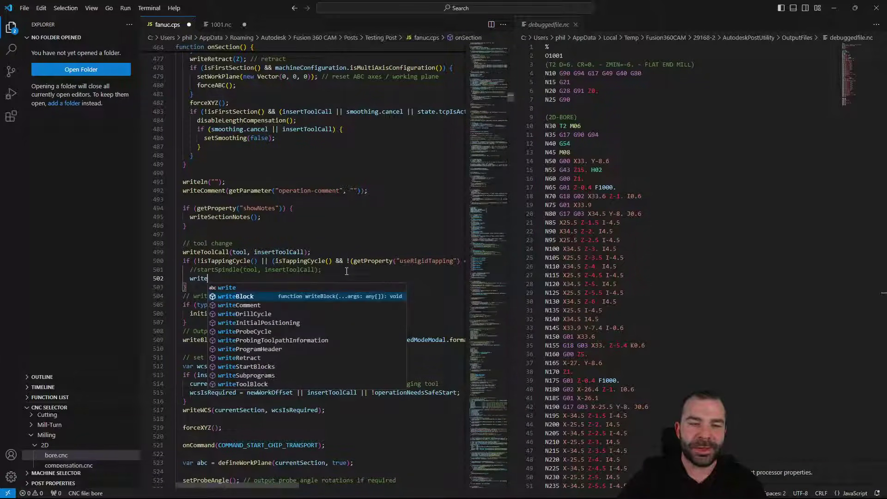
{"action": "key", "text": "Tab"}
{"action": "type", "text": "("}
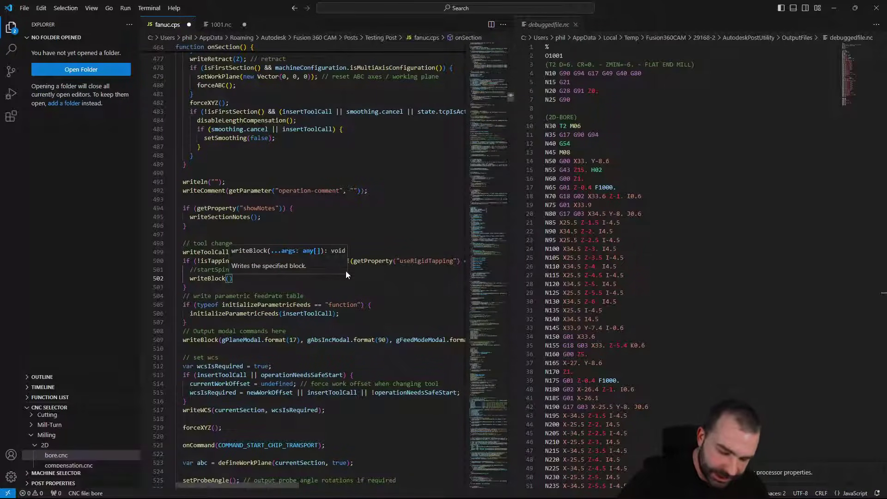
{"action": "type", "text": "\"M19 B0.0"}
{"action": "key", "text": "ctrl+s"}
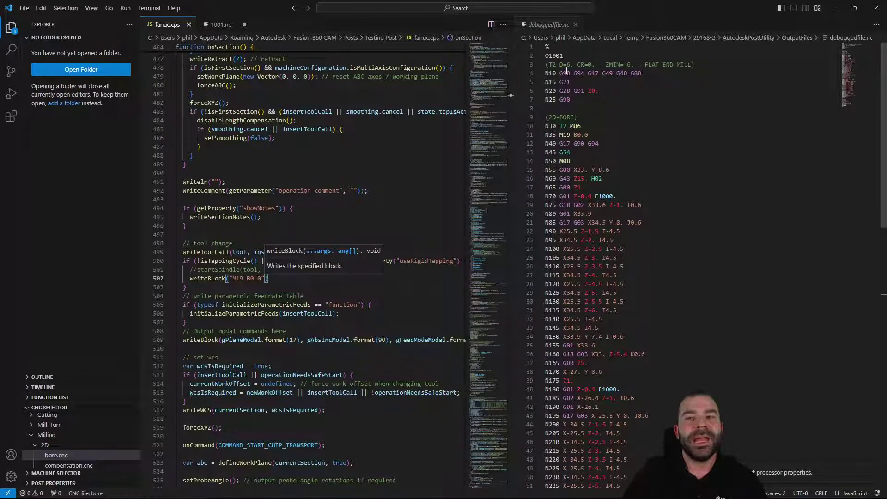
Locate the code behind the G90 output in block N25, comment out the writeRetract(Z) call in onSection and save the post.
{"action": "left_click", "coordinate": [566, 98]}
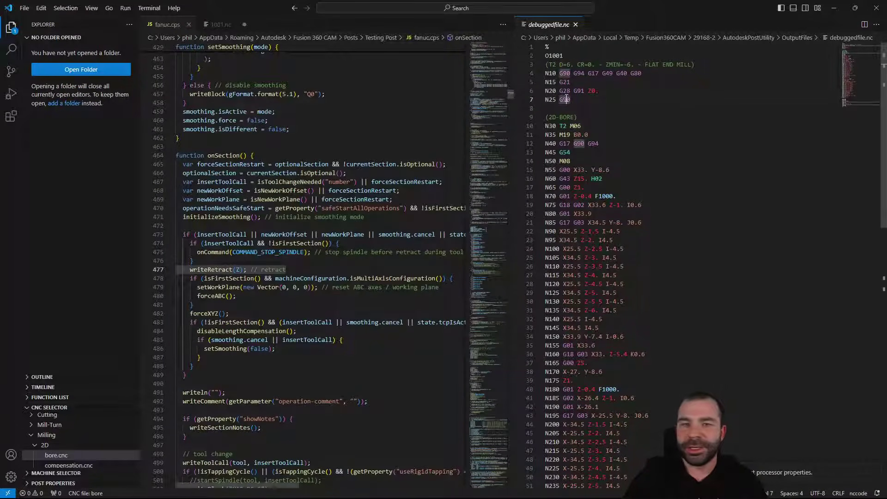
{"action": "left_click", "coordinate": [191, 269]}
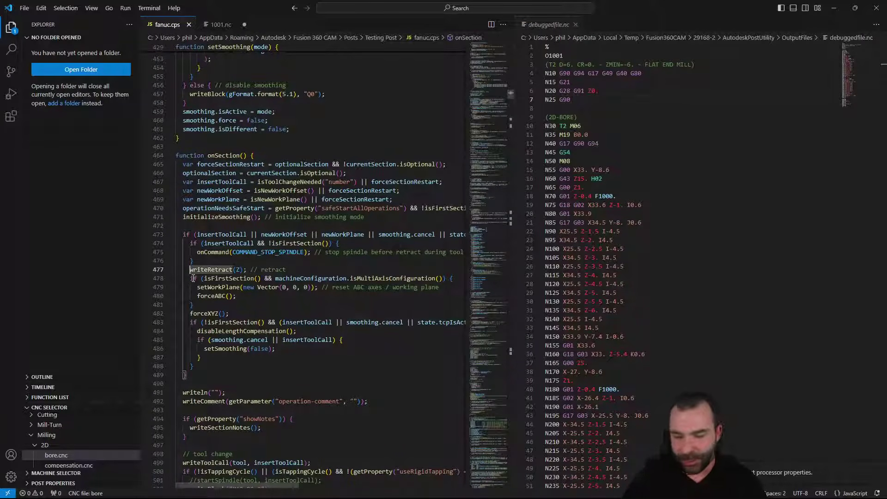
{"action": "type", "text": "//"}
{"action": "key", "text": "ctrl+s"}
{"action": "key", "text": "ctrl+a"}
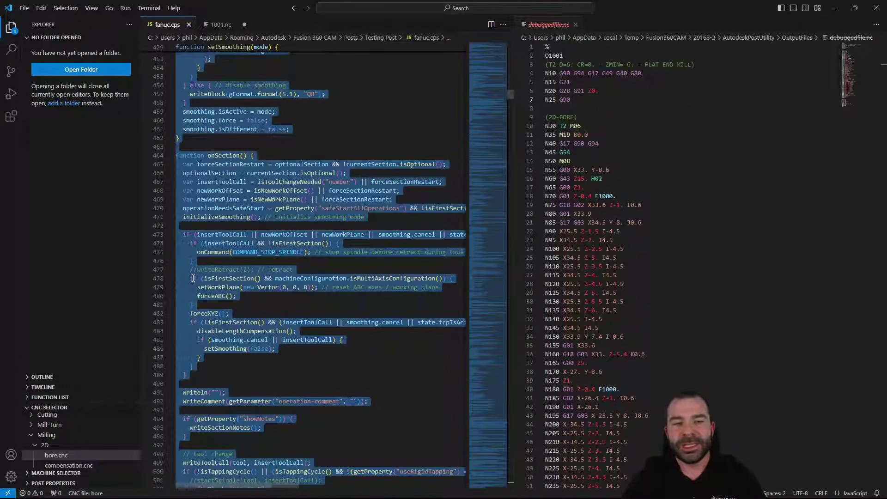
{"action": "left_click", "coordinate": [203, 278]}
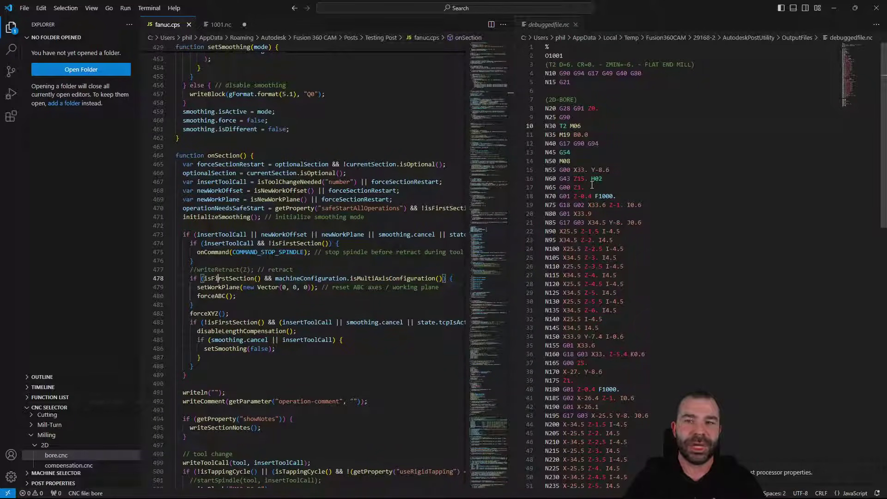
{"action": "left_click", "coordinate": [576, 134]}
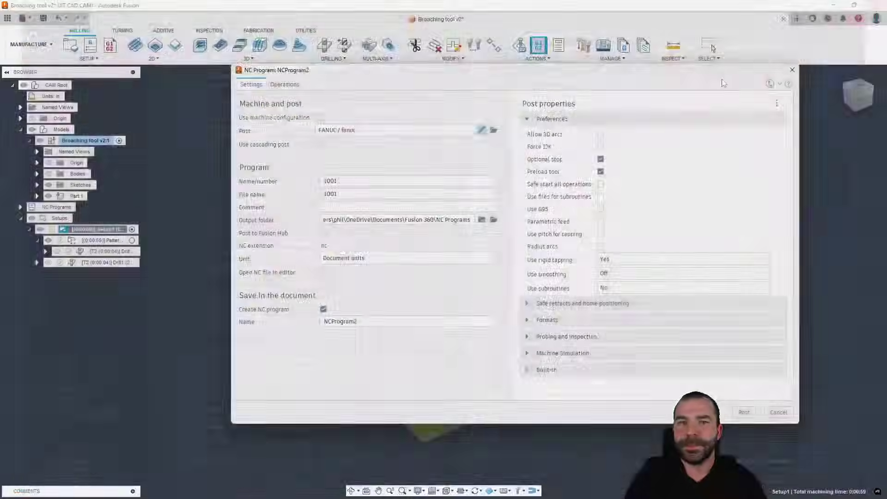
Return to Fusion, close the NC Program dialog without posting and switch to the Design workspace.
{"action": "key", "text": "alt+Tab"}
{"action": "left_click", "coordinate": [792, 70]}
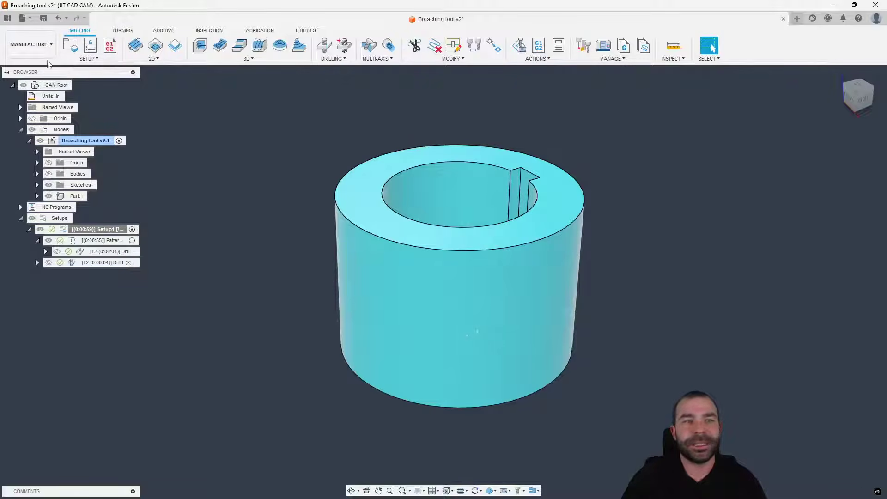
{"action": "left_click", "coordinate": [30, 44]}
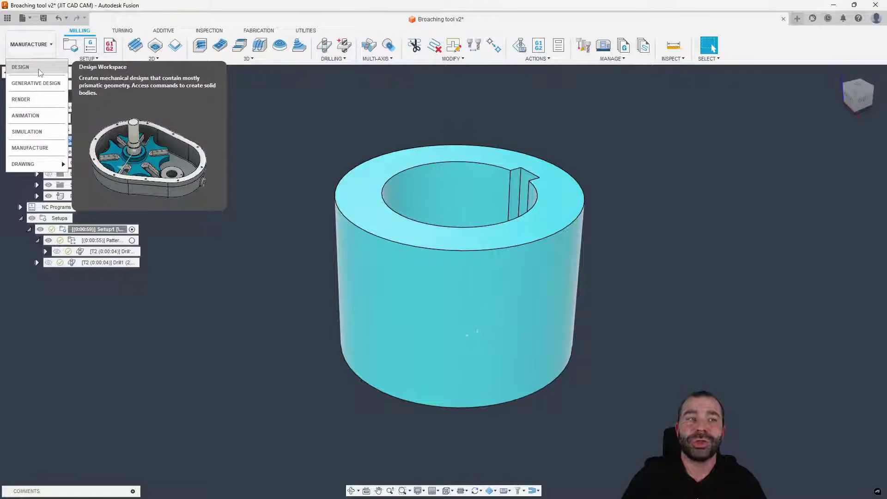
{"action": "left_click", "coordinate": [38, 69]}
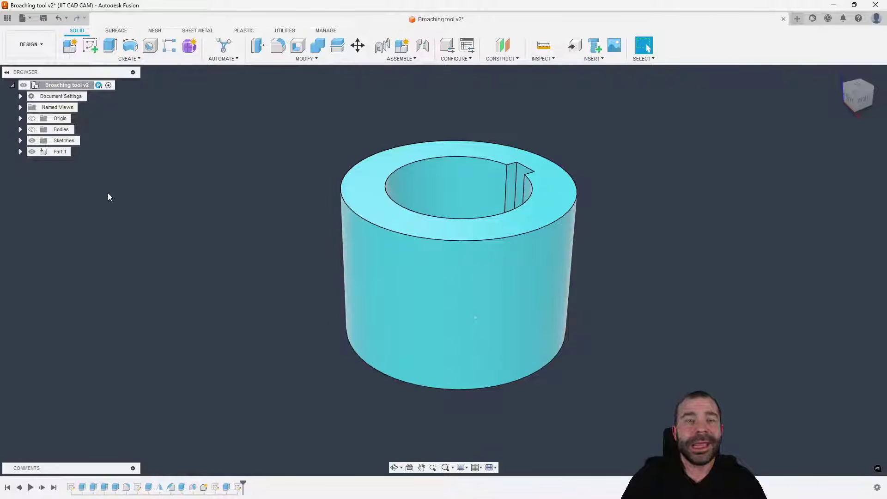
Create a midplane between the two side faces of the keyway.
{"action": "left_click", "coordinate": [508, 59]}
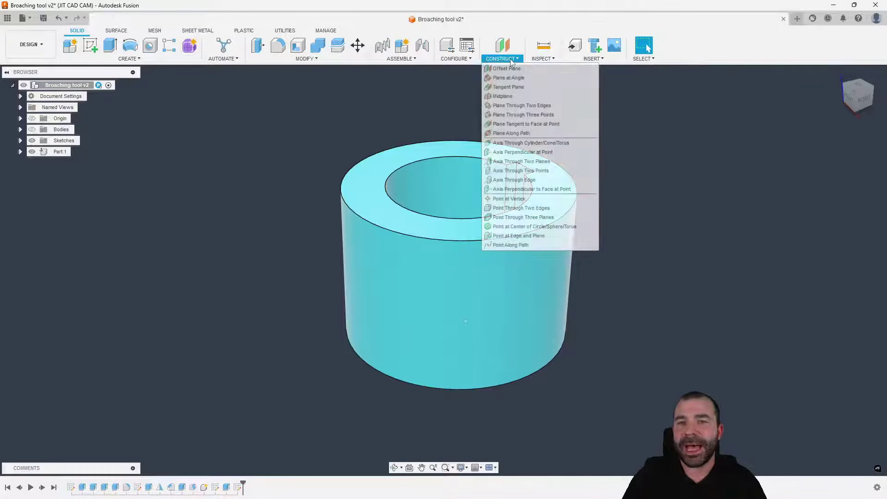
{"action": "left_click", "coordinate": [502, 96]}
{"action": "left_click", "coordinate": [510, 165]}
{"action": "middle_click_drag", "start_coordinate": [510, 164], "coordinate": [461, 107], "text": "shift"}
{"action": "left_click", "coordinate": [531, 191]}
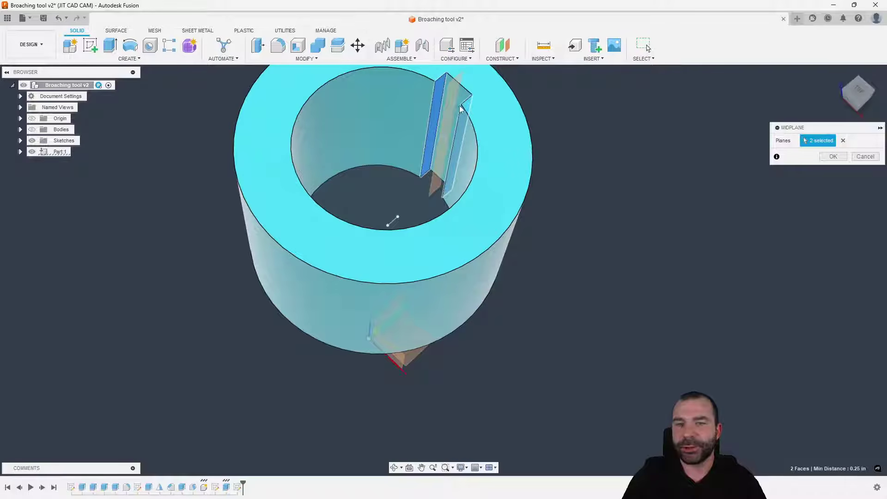
{"action": "left_click", "coordinate": [833, 156]}
{"action": "scroll", "coordinate": [794, 188], "scroll_direction": "down", "scroll_amount": 3}
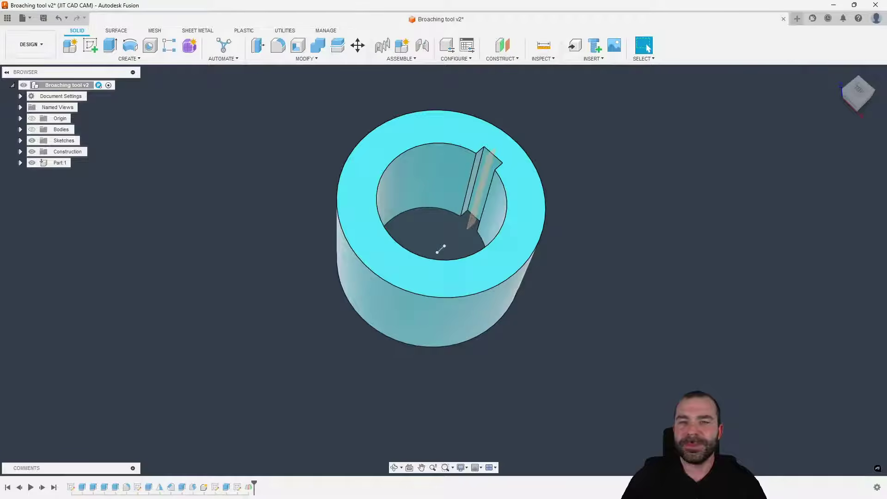
Start a new sketch on the construction plane through the middle of the keyway.
{"action": "middle_click_drag", "start_coordinate": [568, 327], "coordinate": [388, 221], "text": "shift"}
{"action": "left_click", "coordinate": [91, 45]}
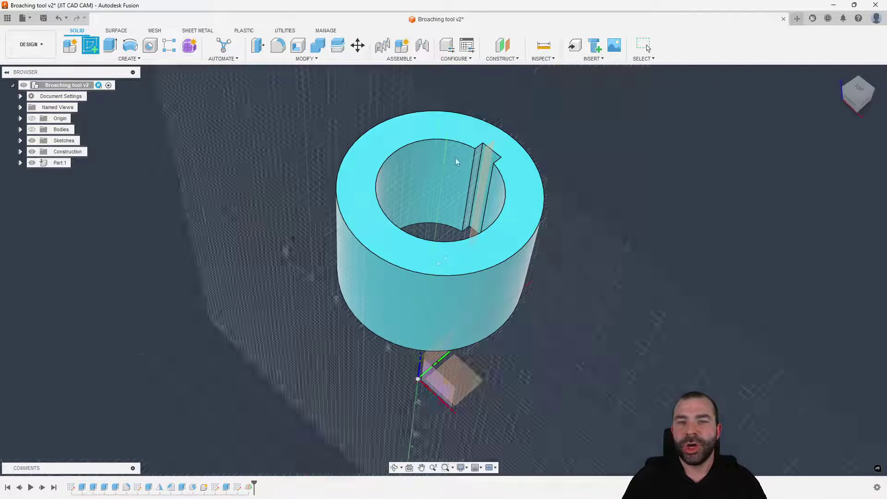
{"action": "left_click", "coordinate": [487, 162]}
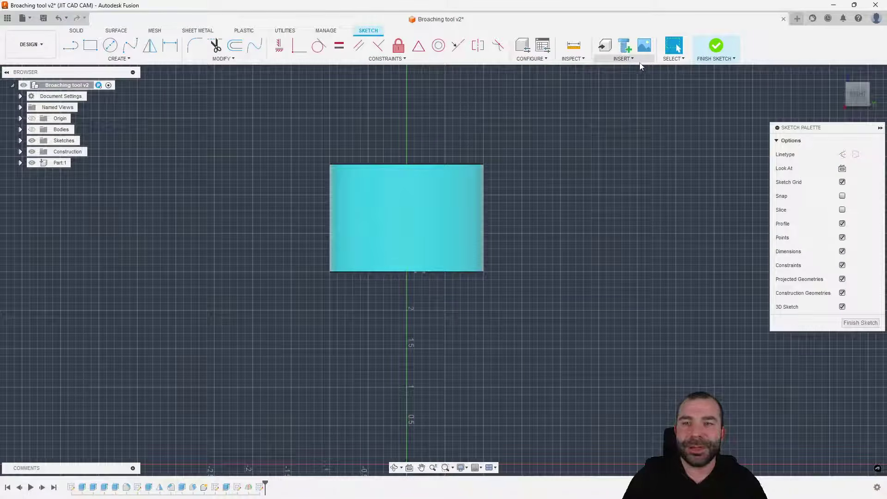
Create a section analysis that cuts the part along the keyway's midplane.
{"action": "left_click", "coordinate": [672, 58]}
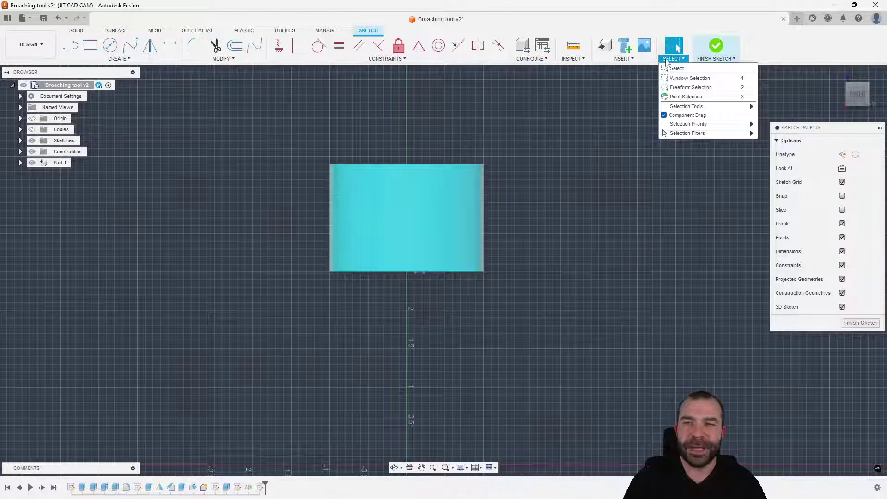
{"action": "left_click", "coordinate": [649, 59]}
{"action": "left_click", "coordinate": [573, 59]}
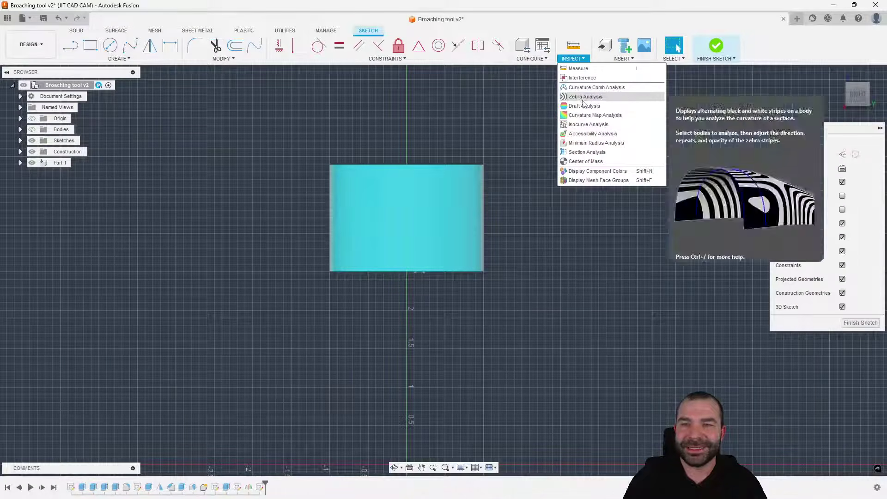
{"action": "middle_click_drag", "start_coordinate": [586, 152], "coordinate": [465, 151], "text": "shift"}
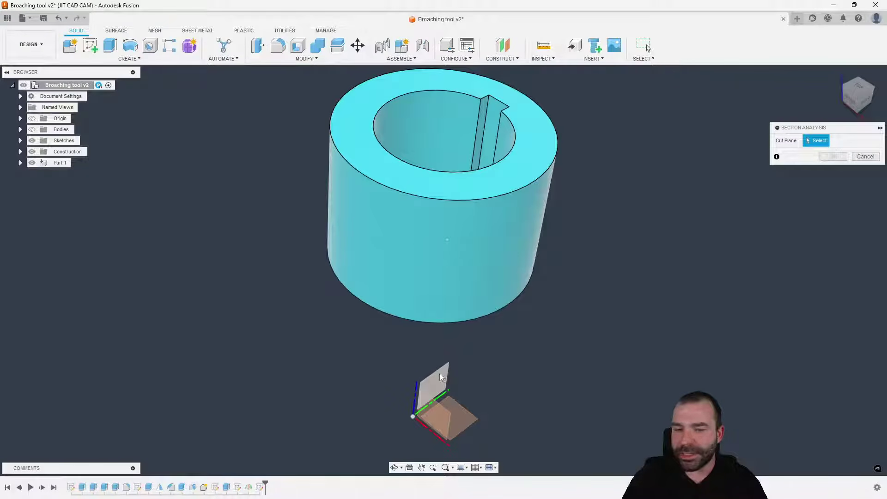
{"action": "left_click", "coordinate": [20, 152]}
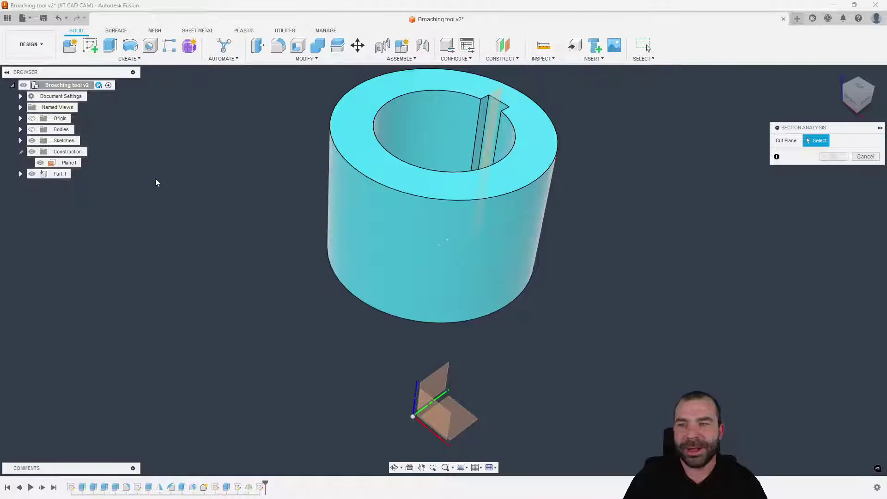
{"action": "left_click", "coordinate": [491, 117]}
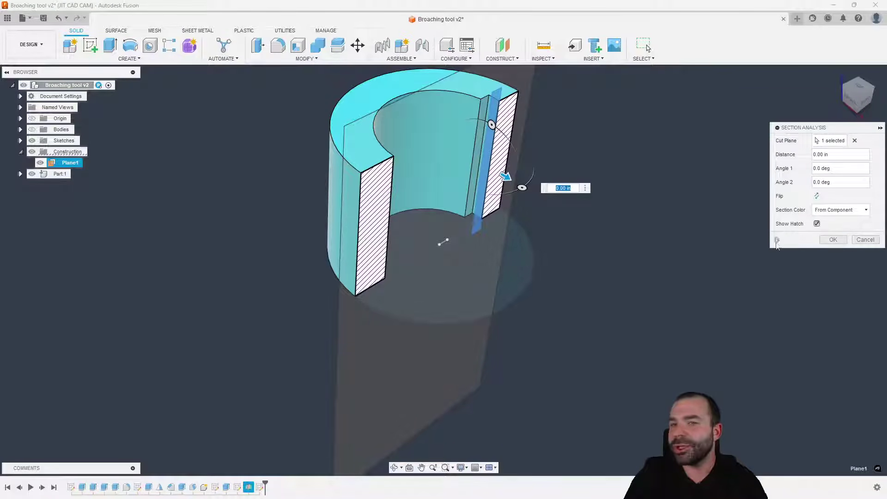
{"action": "left_click", "coordinate": [834, 240]}
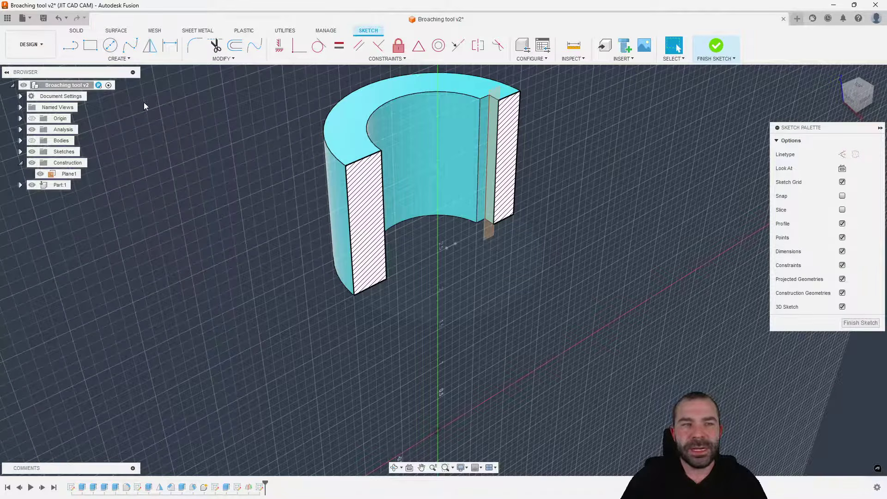
Project the keyway's lower edge and both end points of the short sketch line in the bore into the sketch.
{"action": "left_click", "coordinate": [118, 59]}
{"action": "mouse_move", "coordinate": [89, 198]}
{"action": "left_click", "coordinate": [168, 200]}
{"action": "scroll", "coordinate": [484, 225], "scroll_direction": "up", "scroll_amount": 3}
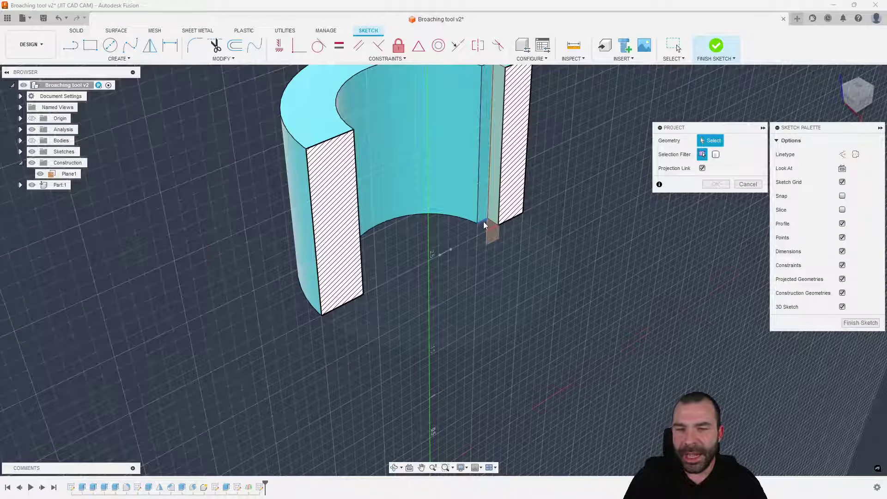
{"action": "left_click", "coordinate": [489, 231]}
{"action": "middle_click_drag", "start_coordinate": [489, 231], "coordinate": [462, 252], "text": "shift"}
{"action": "scroll", "coordinate": [530, 250], "scroll_direction": "up", "scroll_amount": 5}
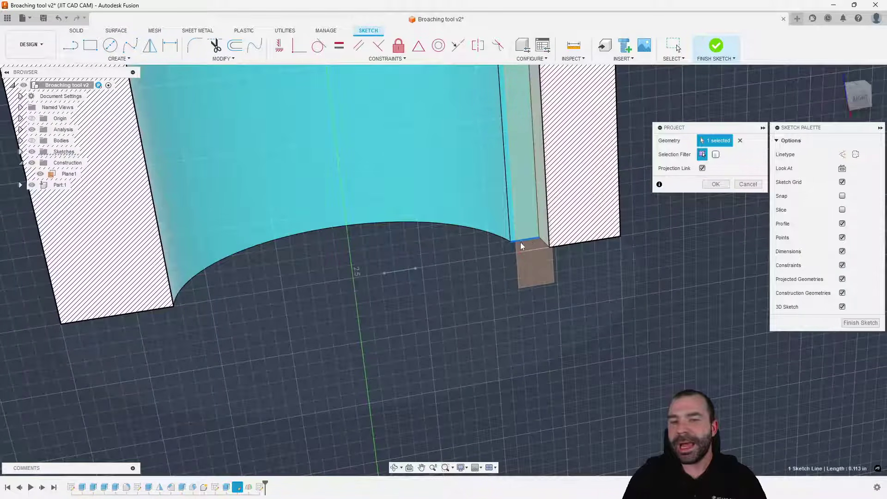
{"action": "scroll", "coordinate": [492, 370], "scroll_direction": "down", "scroll_amount": 2}
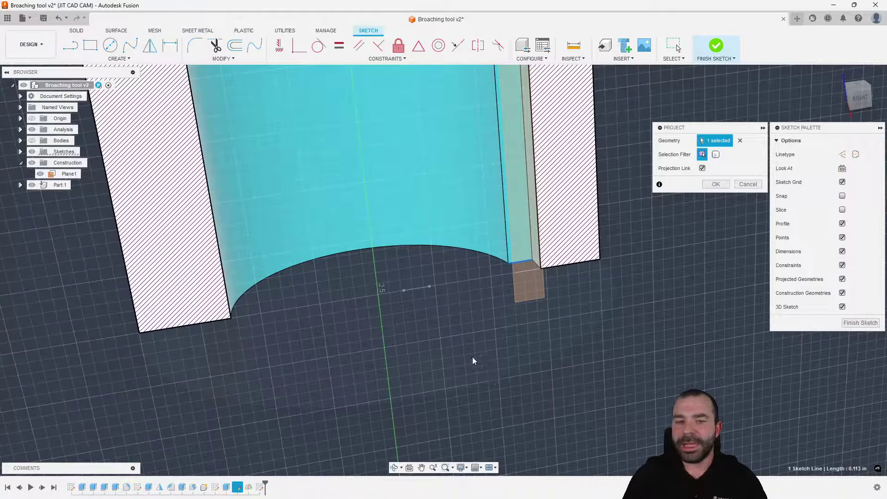
{"action": "left_click", "coordinate": [404, 292]}
{"action": "left_click", "coordinate": [428, 290]}
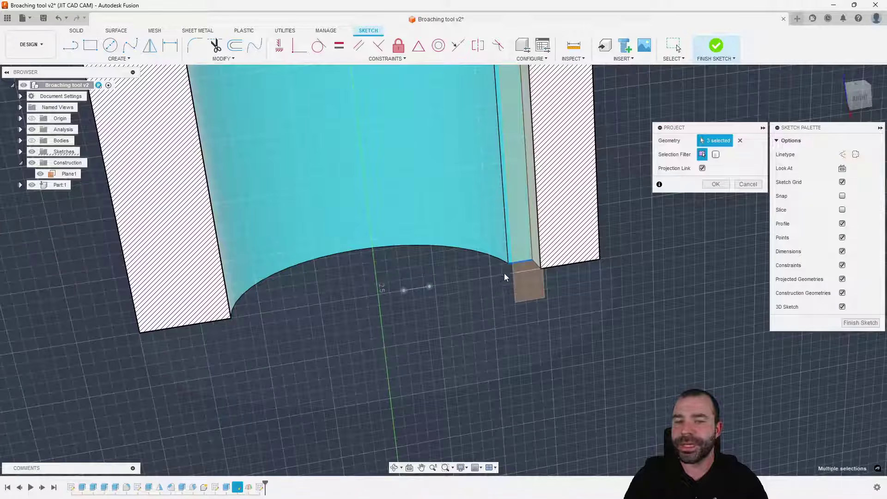
{"action": "scroll", "coordinate": [471, 342], "scroll_direction": "down", "scroll_amount": 2}
{"action": "scroll", "coordinate": [467, 359], "scroll_direction": "down", "scroll_amount": 2}
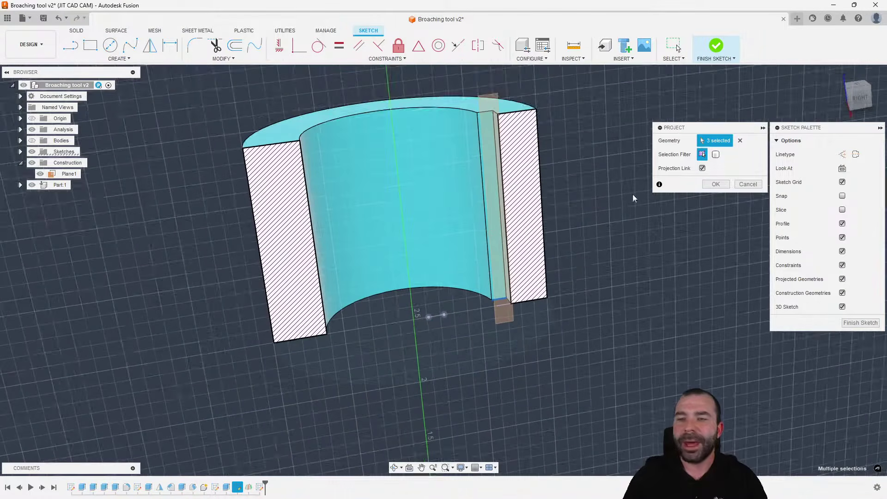
Sketch a three-line path from above the bore down to the projected end point, slightly inward on a slant, and back up above the part.
{"action": "left_click", "coordinate": [859, 96]}
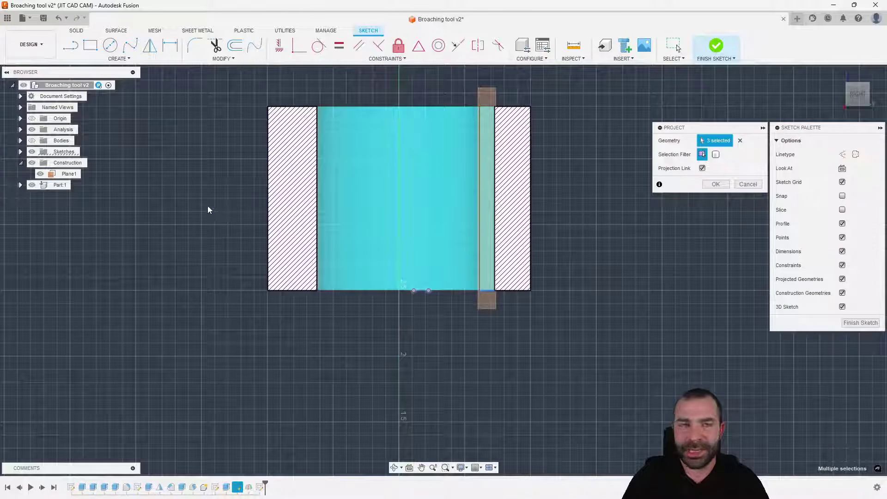
{"action": "left_click", "coordinate": [72, 47]}
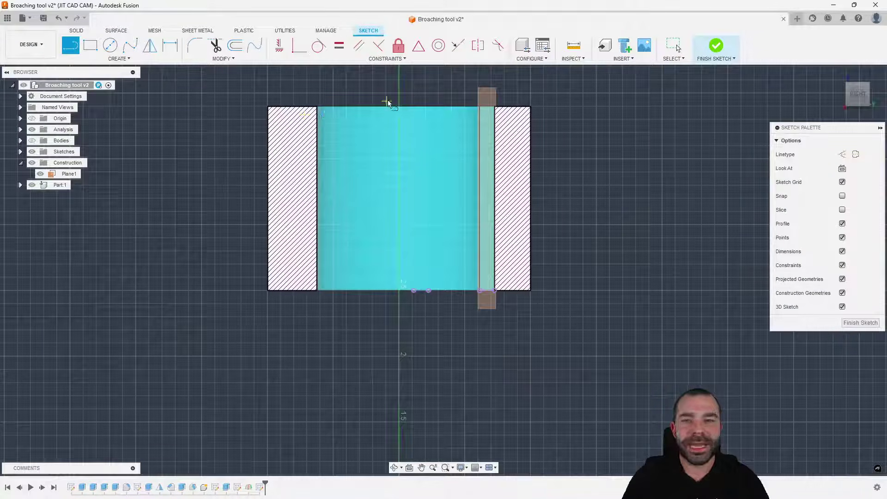
{"action": "left_click", "coordinate": [417, 85]}
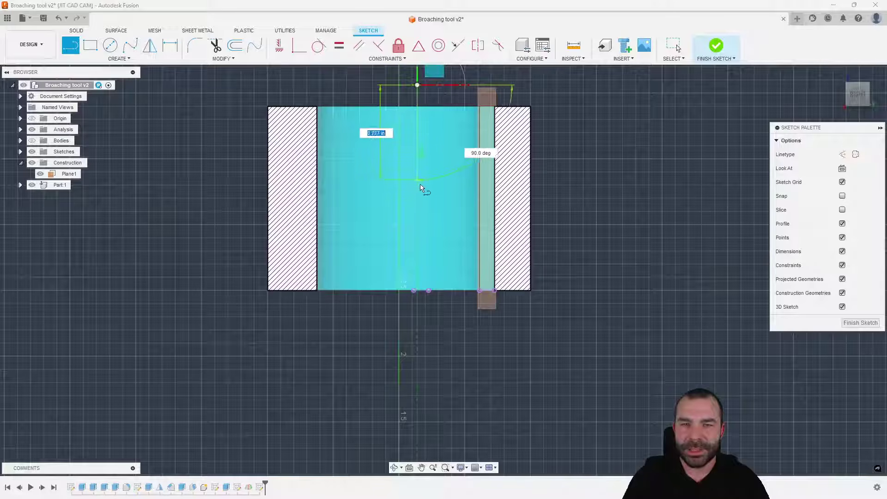
{"action": "left_click", "coordinate": [415, 291]}
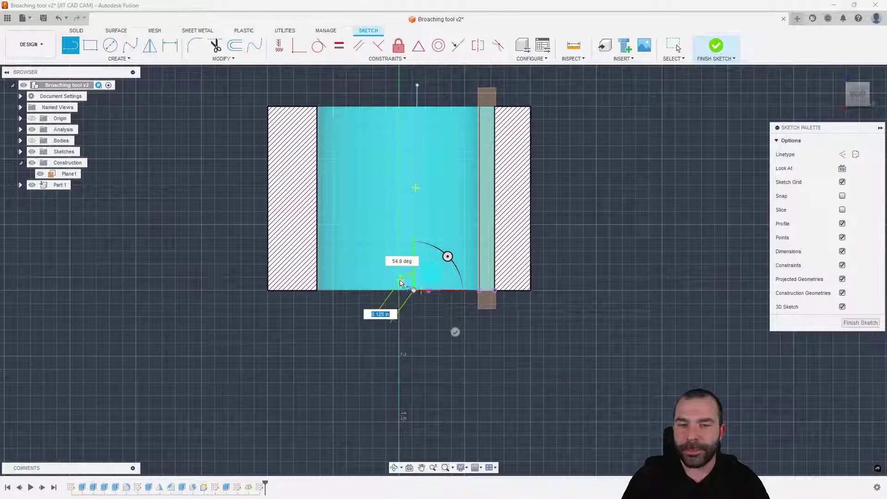
{"action": "scroll", "coordinate": [387, 280], "scroll_direction": "up", "scroll_amount": 5}
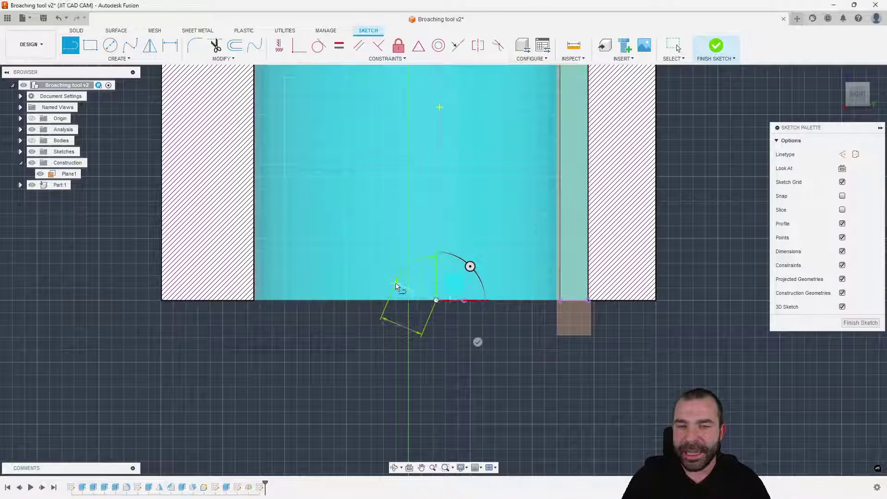
{"action": "scroll", "coordinate": [396, 298], "scroll_direction": "down", "scroll_amount": 4}
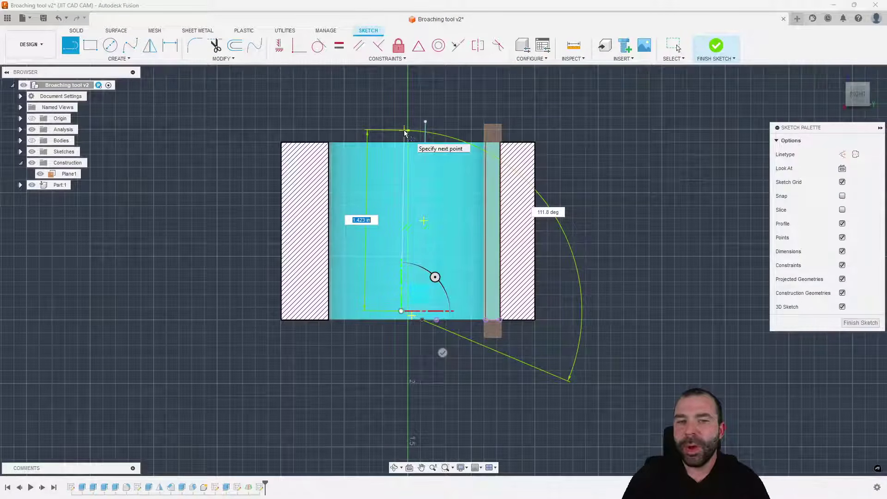
{"action": "left_click", "coordinate": [404, 132]}
{"action": "key", "text": "Escape"}
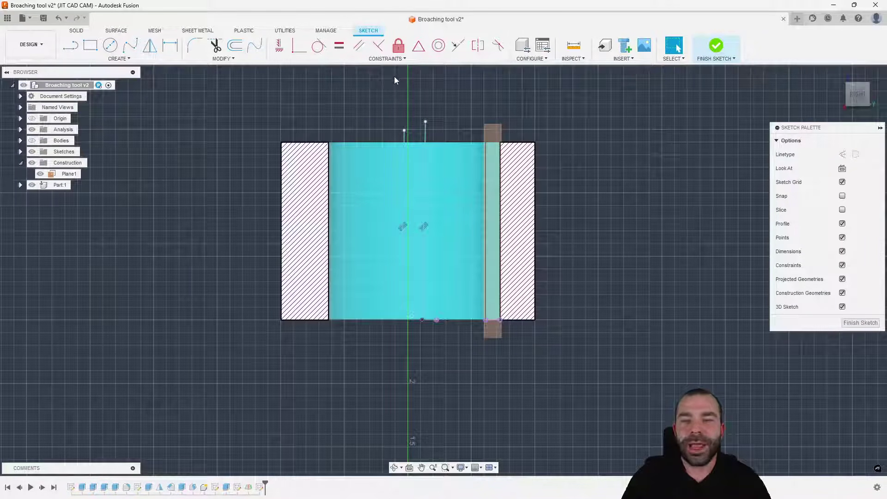
Constrain the long downward line perpendicular to the short projected line at the bore's lower end.
{"action": "left_click", "coordinate": [379, 44]}
{"action": "left_click", "coordinate": [424, 276]}
{"action": "left_click", "coordinate": [435, 320]}
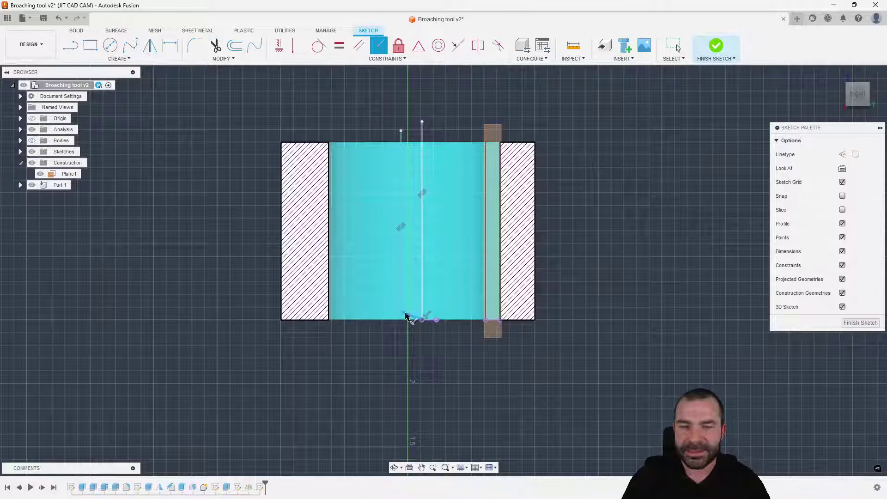
{"action": "scroll", "coordinate": [406, 333], "scroll_direction": "up", "scroll_amount": 1}
{"action": "key", "text": "Escape"}
Dimension the angle between the short slanted line and the long downward line as 75 degrees and finish the sketch.
{"action": "key", "text": "d"}
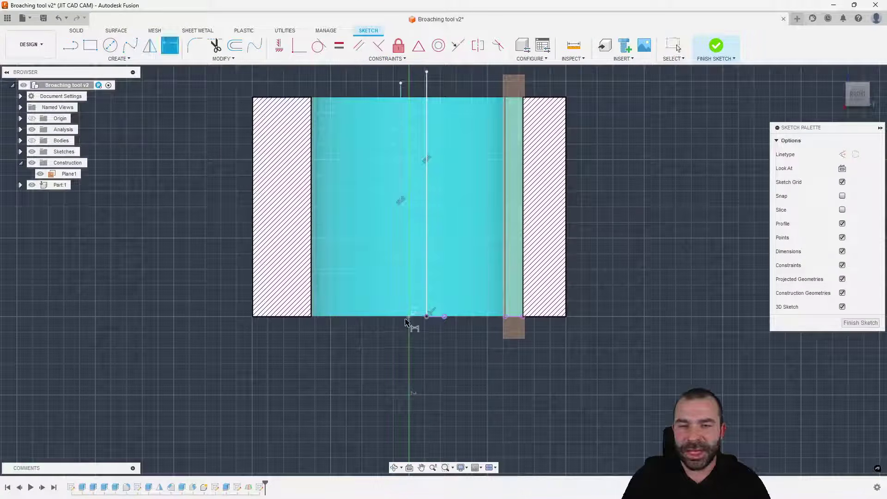
{"action": "left_click", "coordinate": [422, 309]}
{"action": "left_click", "coordinate": [426, 303]}
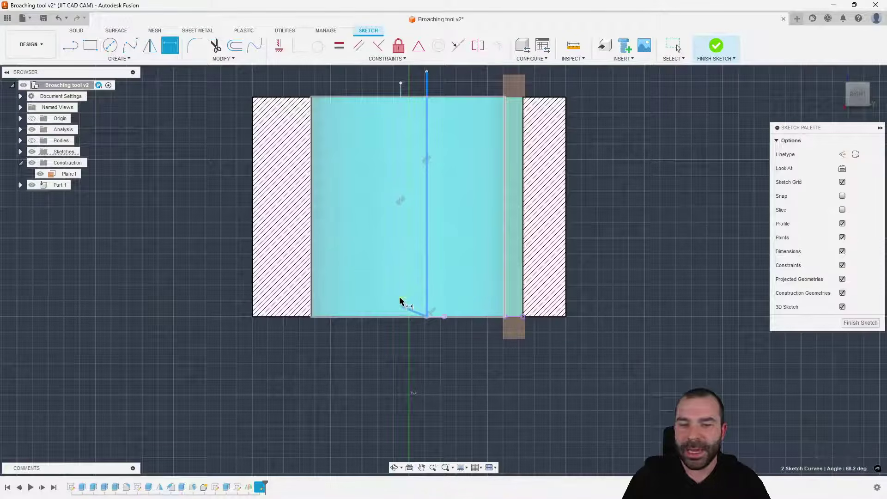
{"action": "left_click", "coordinate": [205, 174]}
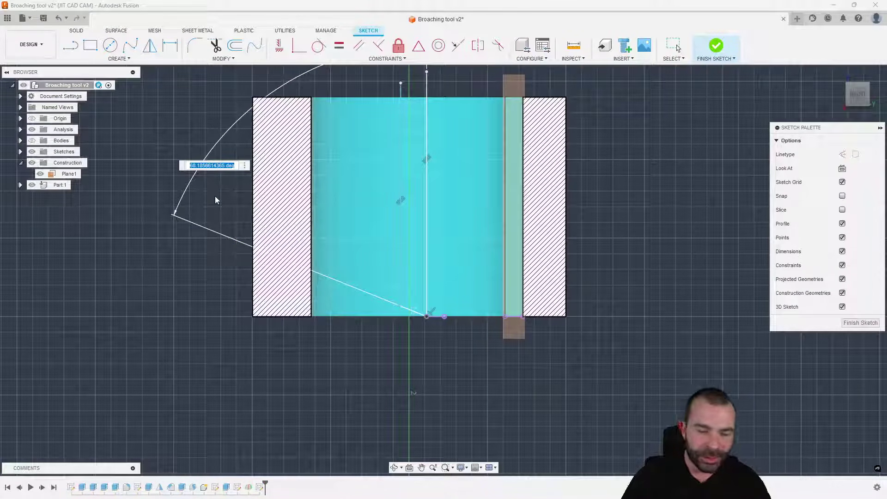
{"action": "type", "text": "75"}
{"action": "key", "text": "Return"}
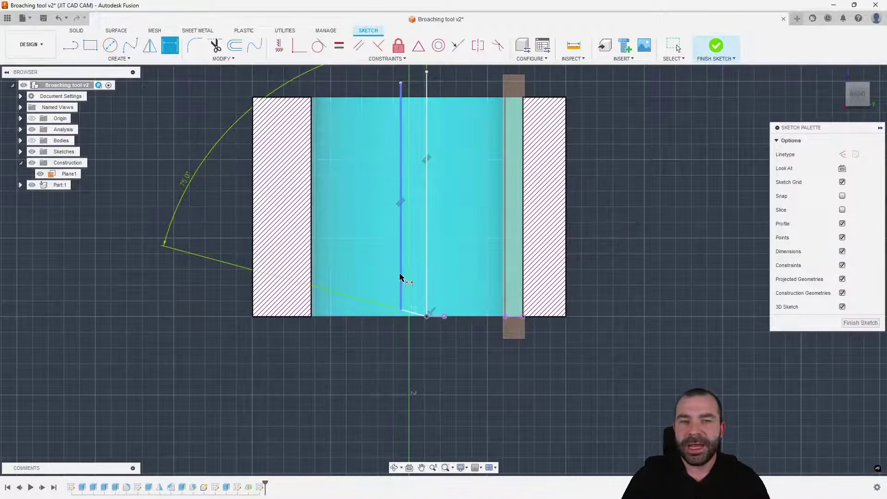
{"action": "scroll", "coordinate": [402, 286], "scroll_direction": "down", "scroll_amount": 2}
{"action": "key", "text": "Escape"}
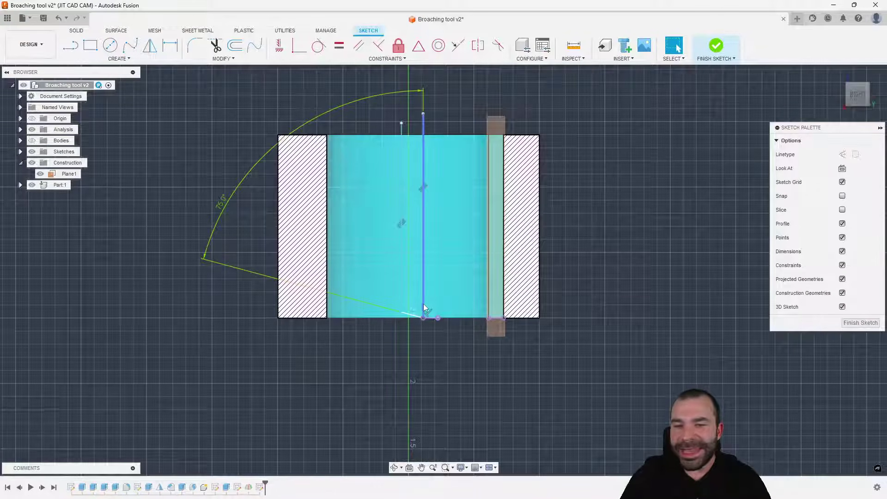
{"action": "left_click", "coordinate": [860, 323]}
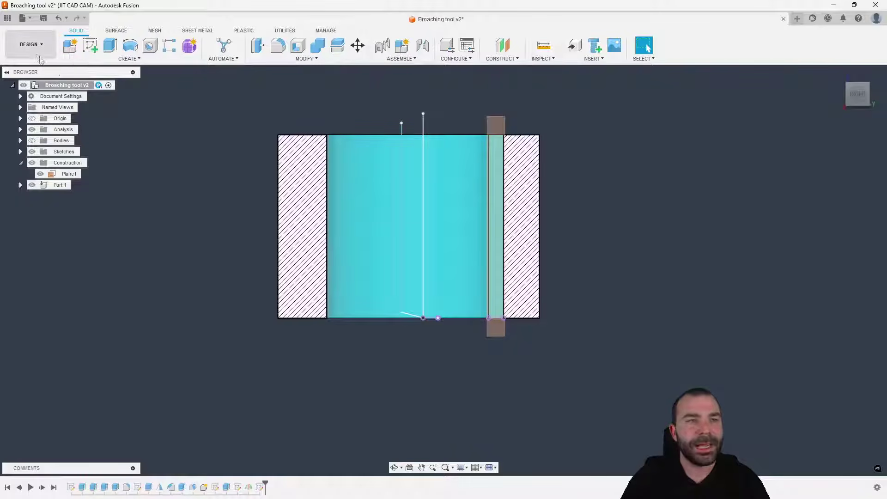
Create a Trace operation in the Manufacture workspace, using the chain of three sketched path lines as its geometry.
{"action": "left_click", "coordinate": [38, 54]}
{"action": "left_click", "coordinate": [28, 144]}
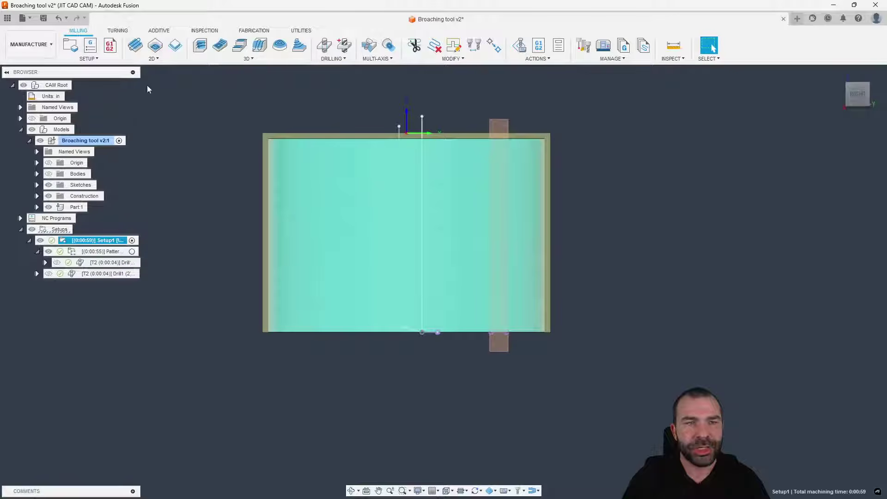
{"action": "left_click", "coordinate": [154, 59]}
{"action": "left_click", "coordinate": [147, 116]}
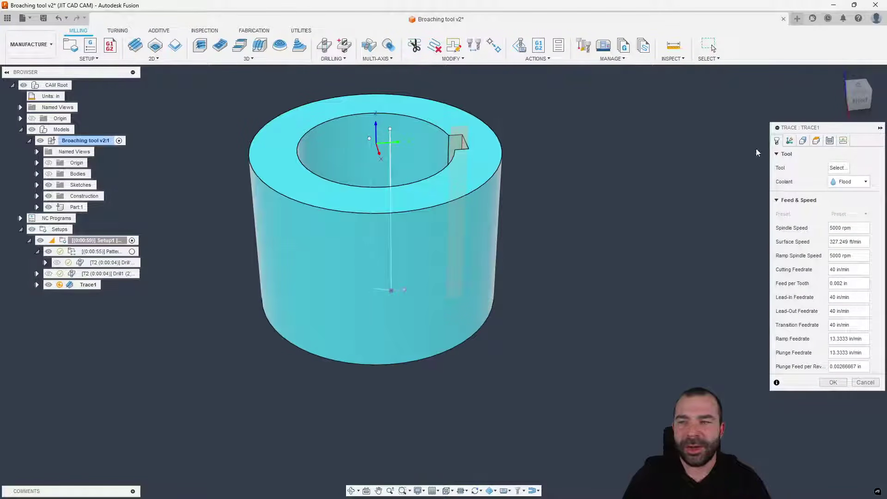
{"action": "left_click", "coordinate": [790, 140]}
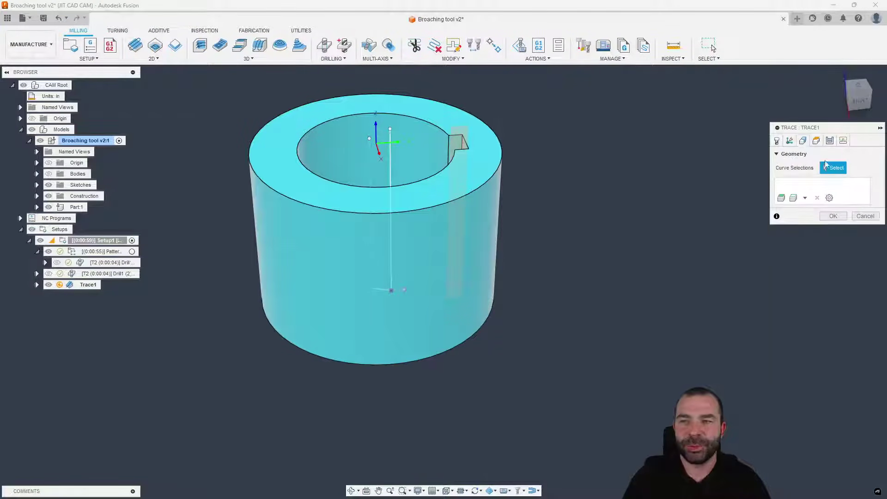
{"action": "left_click", "coordinate": [391, 166]}
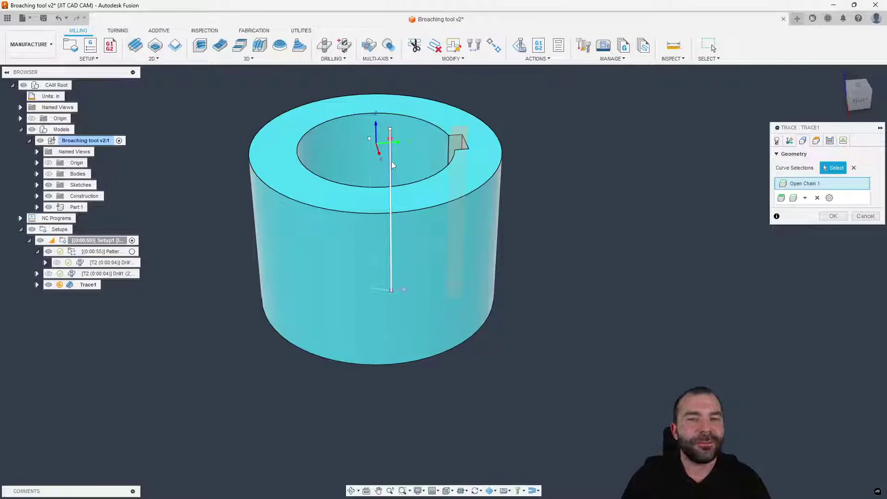
{"action": "left_click", "coordinate": [371, 283]}
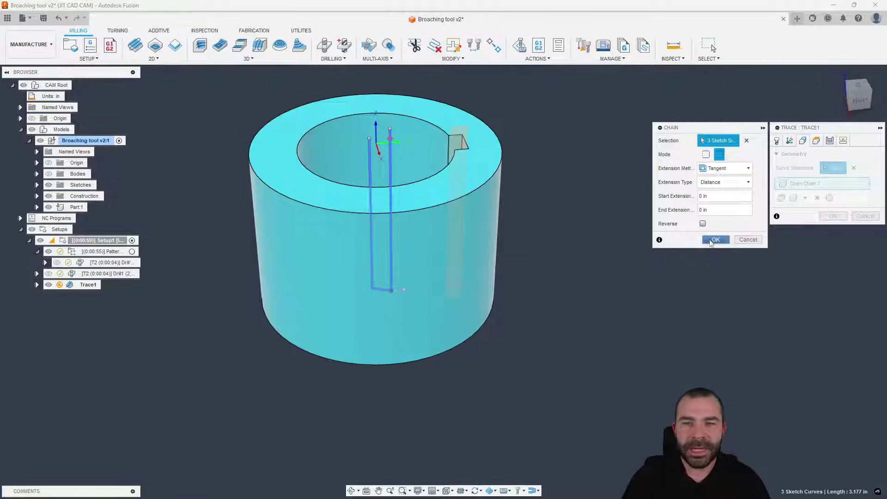
{"action": "left_click", "coordinate": [715, 239]}
Assign the 1/4" Flat Endmill from the Fusion Library to the trace and generate its toolpath.
{"action": "left_click", "coordinate": [777, 140]}
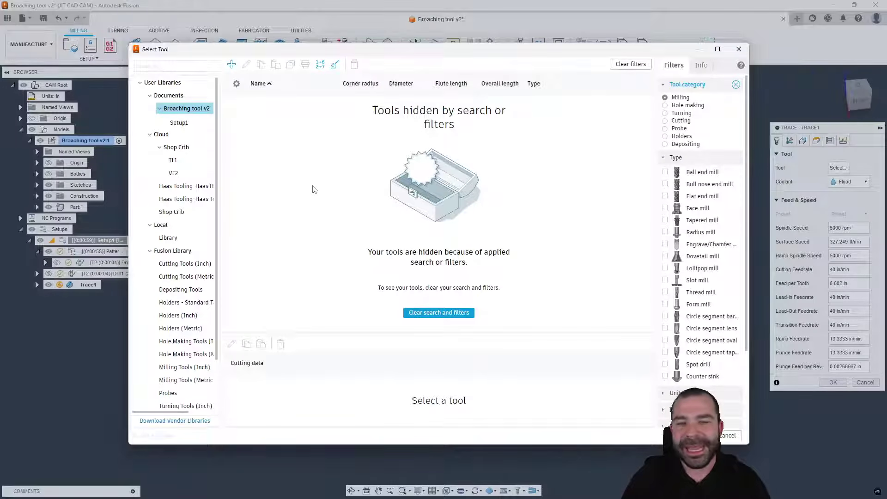
{"action": "left_click", "coordinate": [172, 251]}
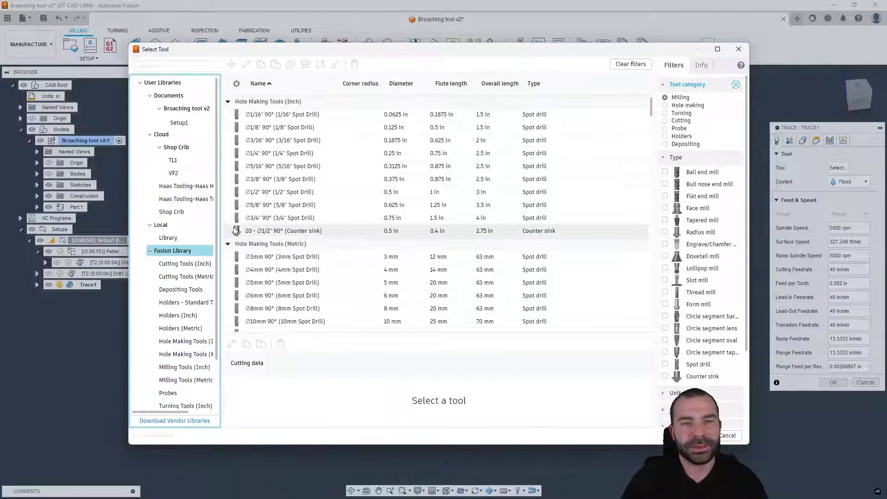
{"action": "left_click", "coordinate": [665, 196]}
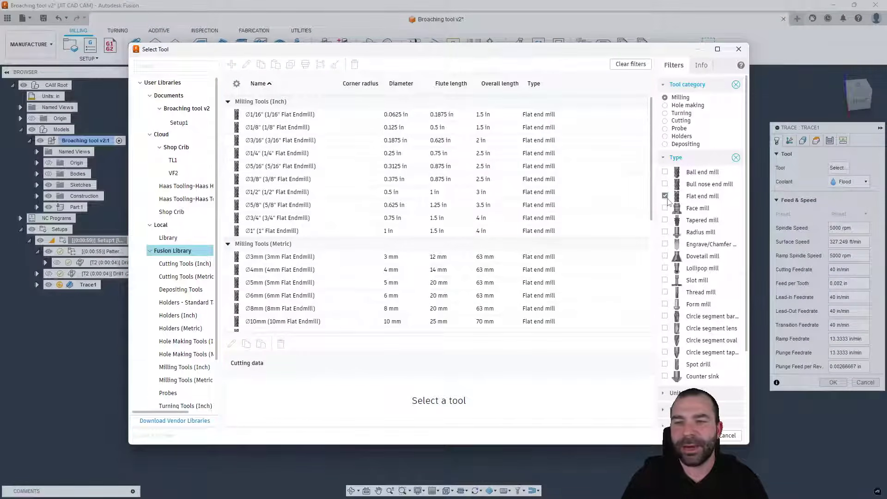
{"action": "left_click", "coordinate": [323, 152]}
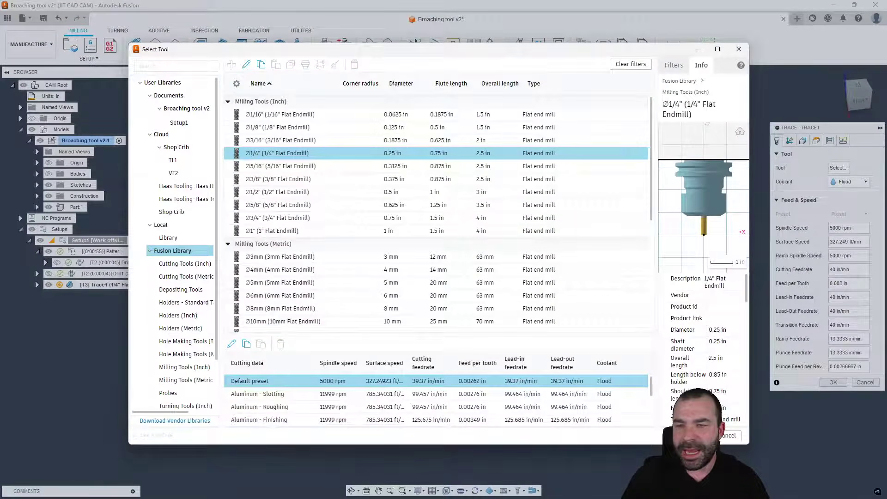
{"action": "left_click", "coordinate": [699, 436]}
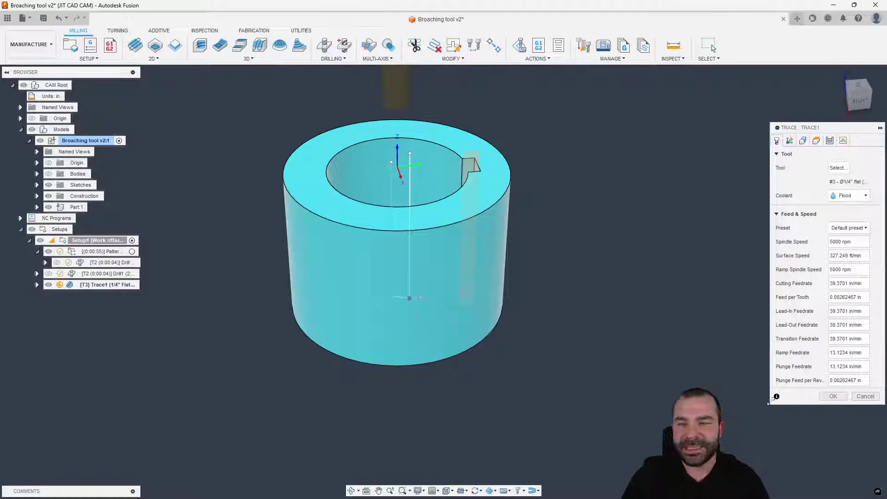
{"action": "left_click", "coordinate": [832, 396]}
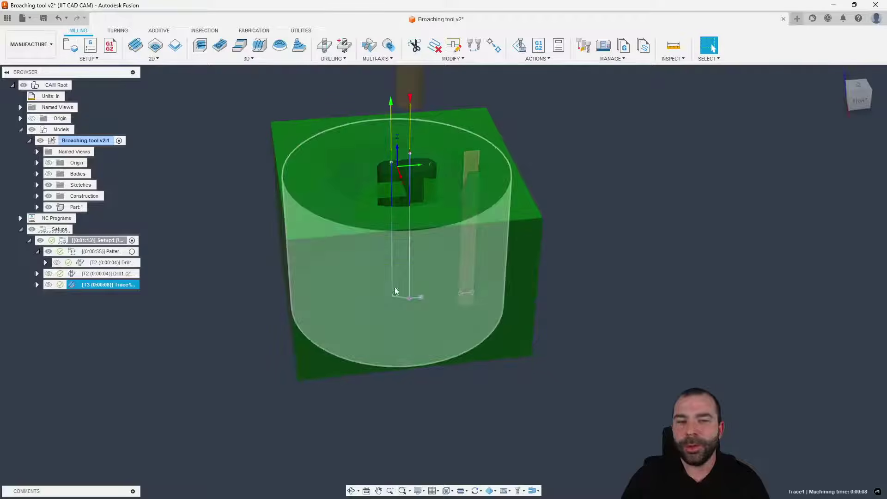
Add a linear operation pattern with its direction along the keyway's short upper side edge.
{"action": "scroll", "coordinate": [388, 300], "scroll_direction": "up", "scroll_amount": 3}
{"action": "scroll", "coordinate": [433, 376], "scroll_direction": "down", "scroll_amount": 5}
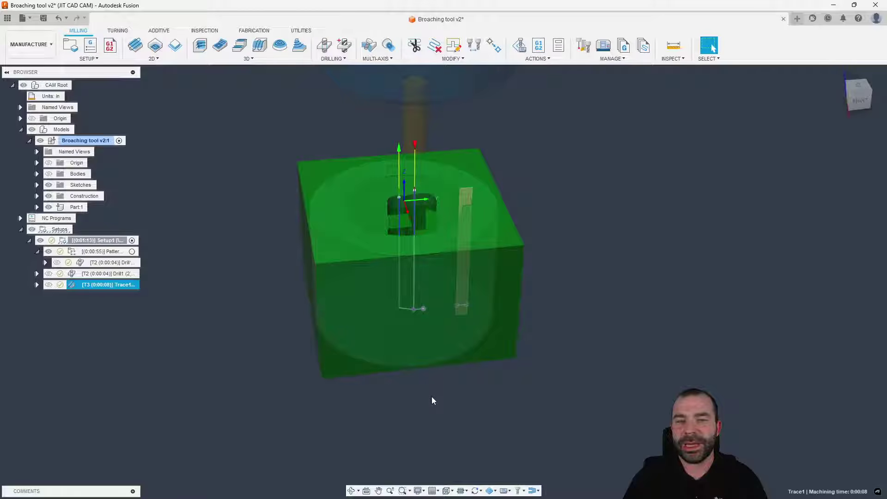
{"action": "middle_click_drag", "start_coordinate": [194, 293], "coordinate": [226, 324], "text": "shift"}
{"action": "key", "text": "Escape"}
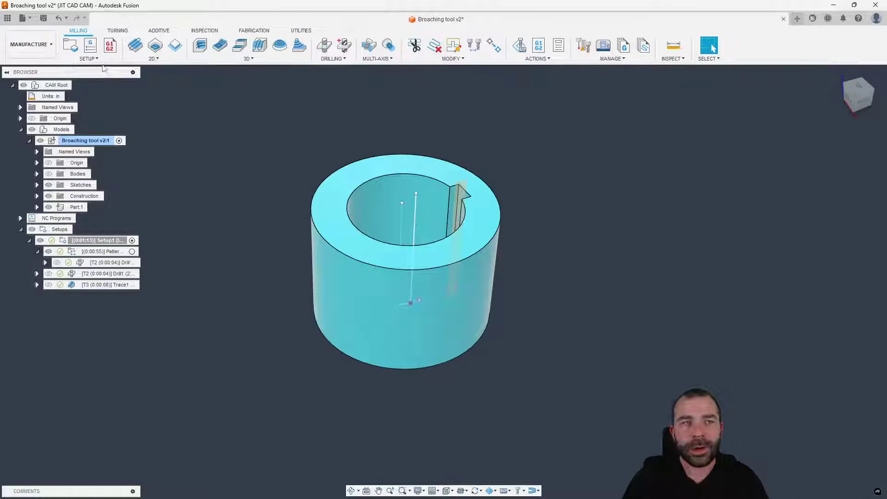
{"action": "left_click", "coordinate": [97, 59]}
{"action": "left_click", "coordinate": [85, 96]}
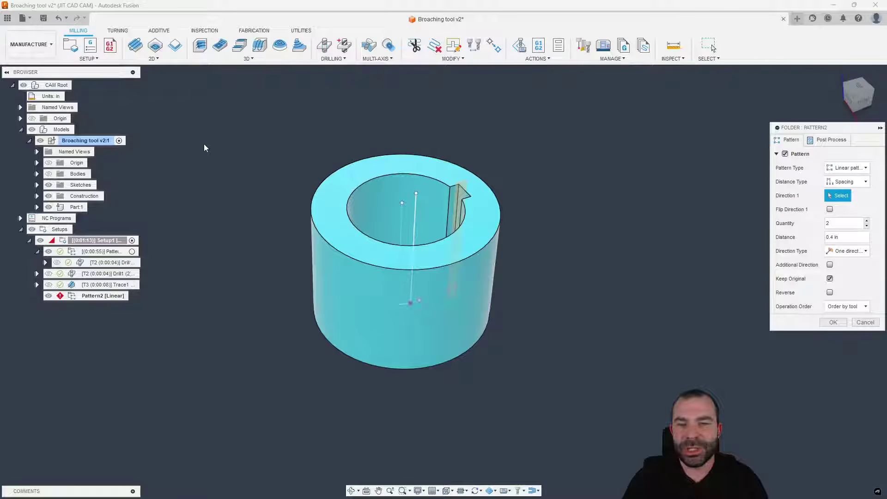
{"action": "scroll", "coordinate": [453, 189], "scroll_direction": "up", "scroll_amount": 3}
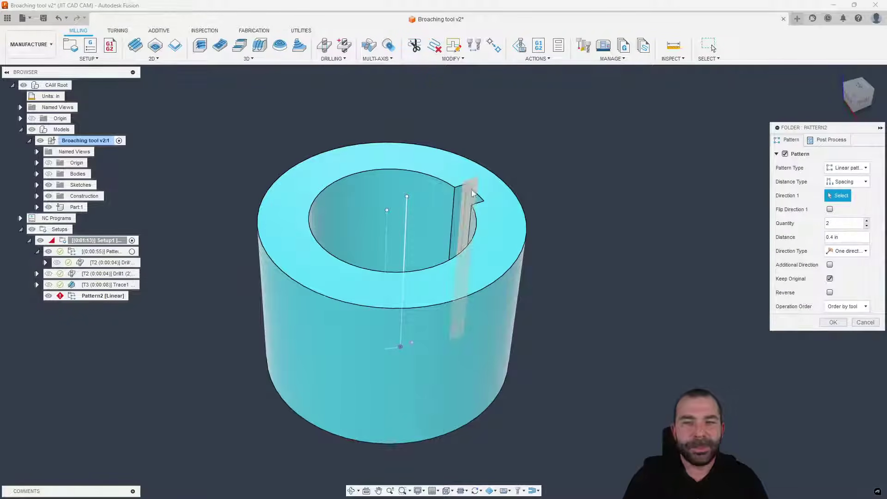
{"action": "left_click", "coordinate": [460, 188]}
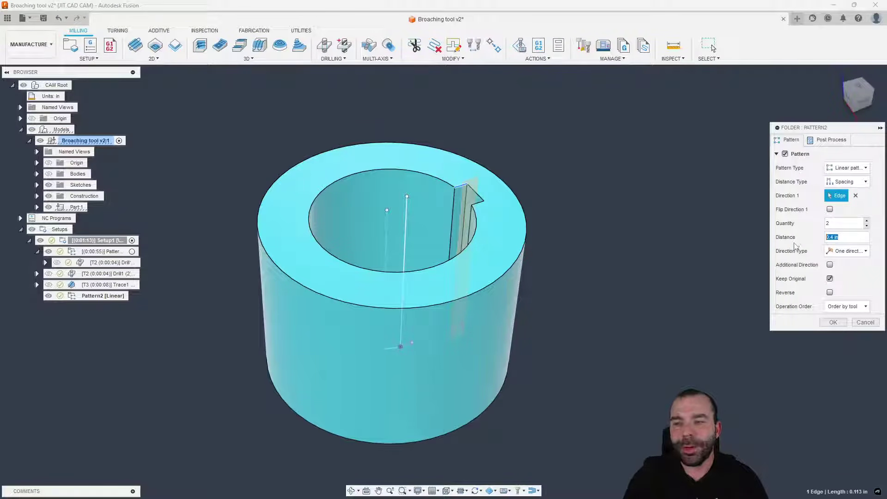
Set the pattern to 3 instances over an Extent of 0.112 in and move the trace operation into it.
{"action": "type", "text": ".112"}
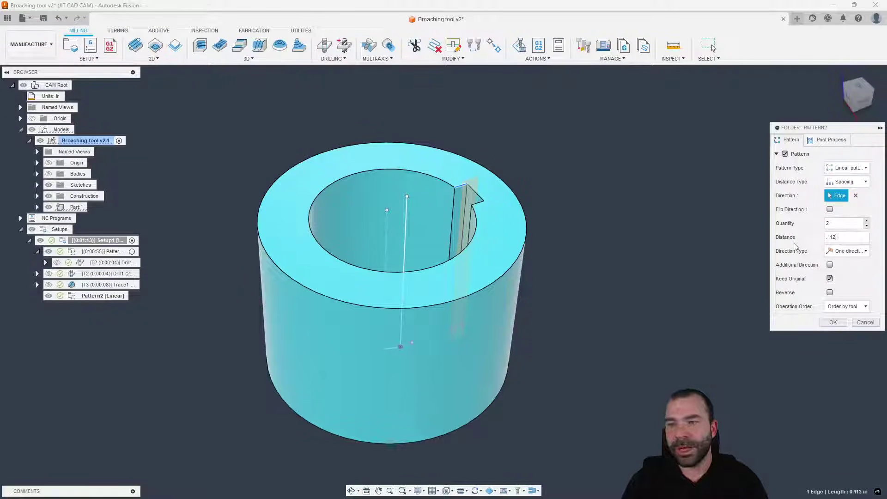
{"action": "left_click", "coordinate": [848, 181]}
{"action": "left_click", "coordinate": [849, 201]}
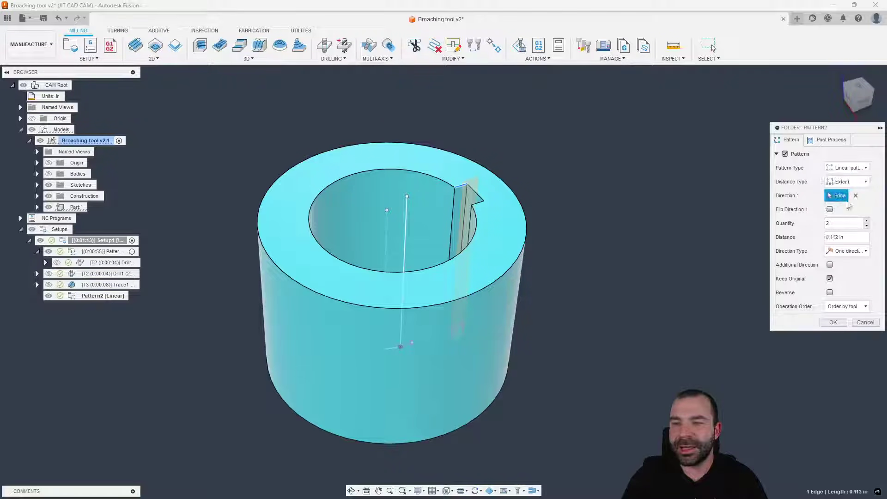
{"action": "left_click", "coordinate": [867, 221]}
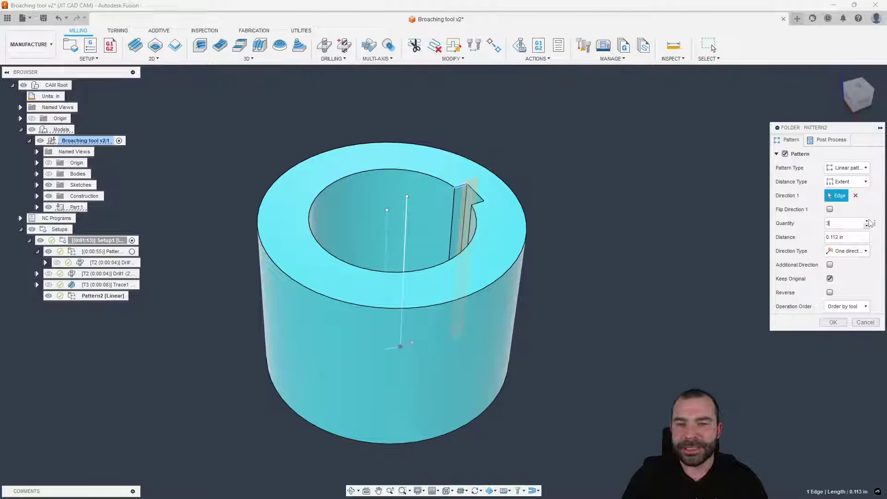
{"action": "left_click", "coordinate": [832, 322]}
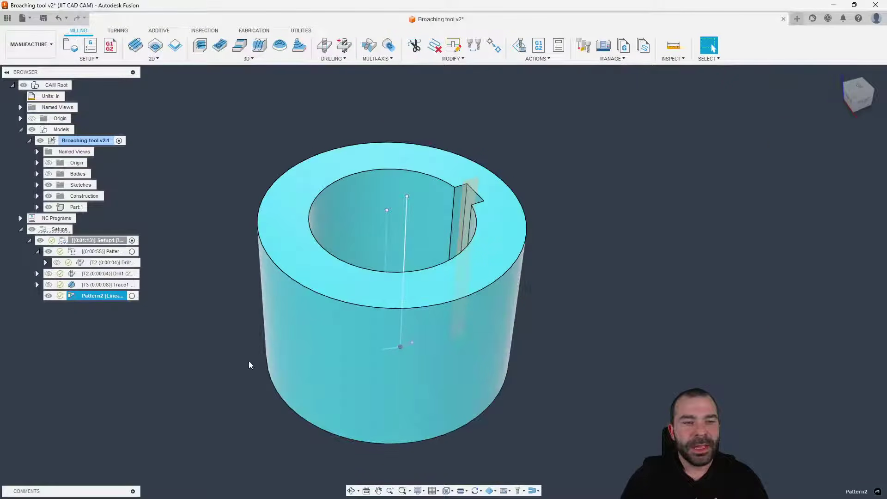
{"action": "left_click_drag", "start_coordinate": [105, 284], "coordinate": [106, 299]}
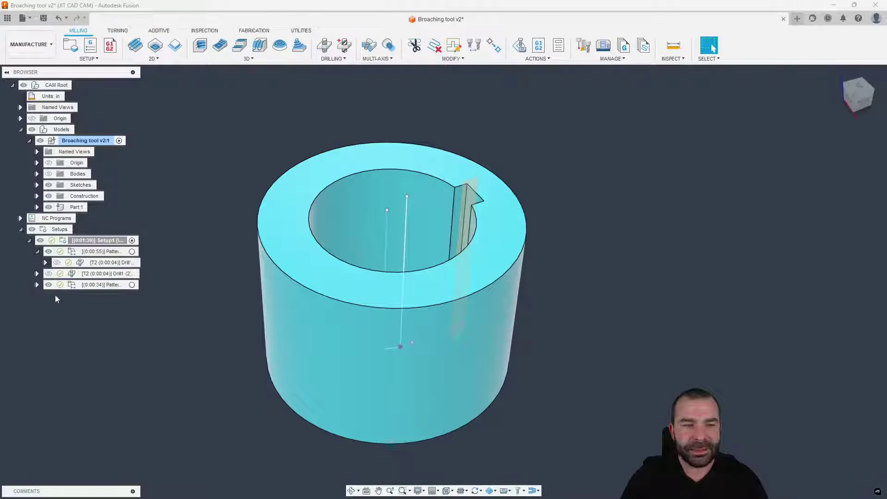
Examine the patterned Trace toolpath inside the bore from several angles.
{"action": "left_click", "coordinate": [70, 285]}
{"action": "middle_click_drag", "start_coordinate": [146, 331], "coordinate": [713, 48], "text": "shift"}
{"action": "left_click", "coordinate": [710, 46]}
{"action": "scroll", "coordinate": [393, 316], "scroll_direction": "up", "scroll_amount": 3}
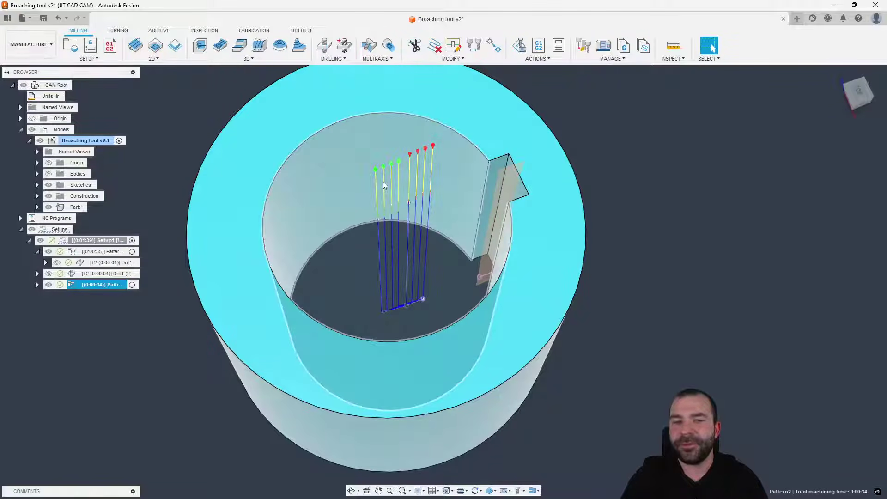
{"action": "scroll", "coordinate": [431, 262], "scroll_direction": "down", "scroll_amount": 3}
{"action": "middle_click_drag", "start_coordinate": [374, 321], "coordinate": [712, 47], "text": "shift"}
{"action": "middle_click_drag", "start_coordinate": [397, 217], "coordinate": [335, 466], "text": "shift"}
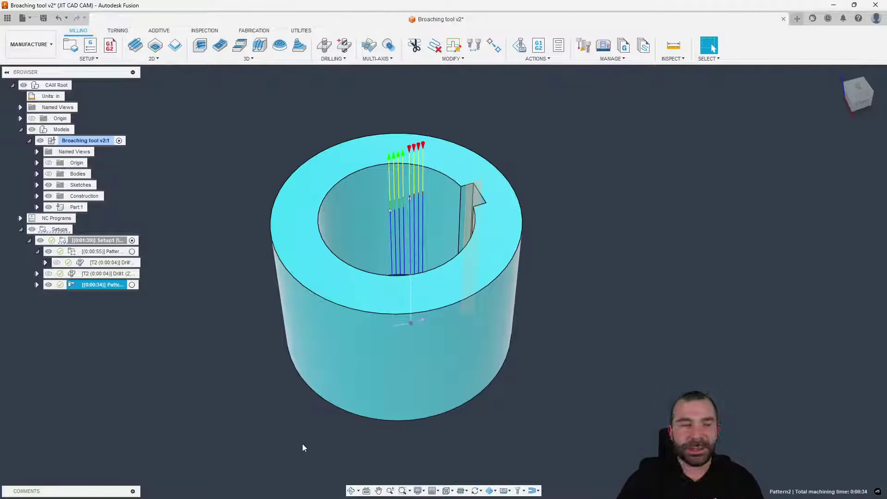
Start post processing the Trace operation inside the pattern and open its FANUC post processor for editing.
{"action": "left_click", "coordinate": [37, 284]}
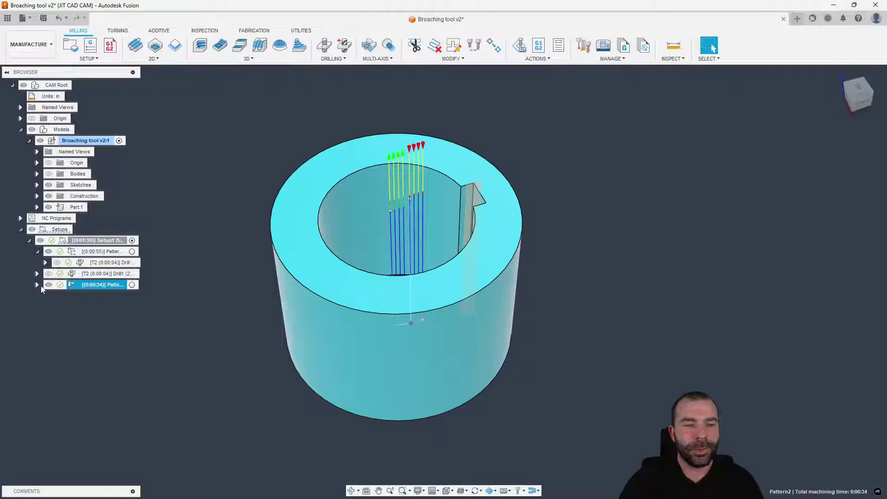
{"action": "left_click", "coordinate": [93, 297]}
{"action": "right_click", "coordinate": [92, 296]}
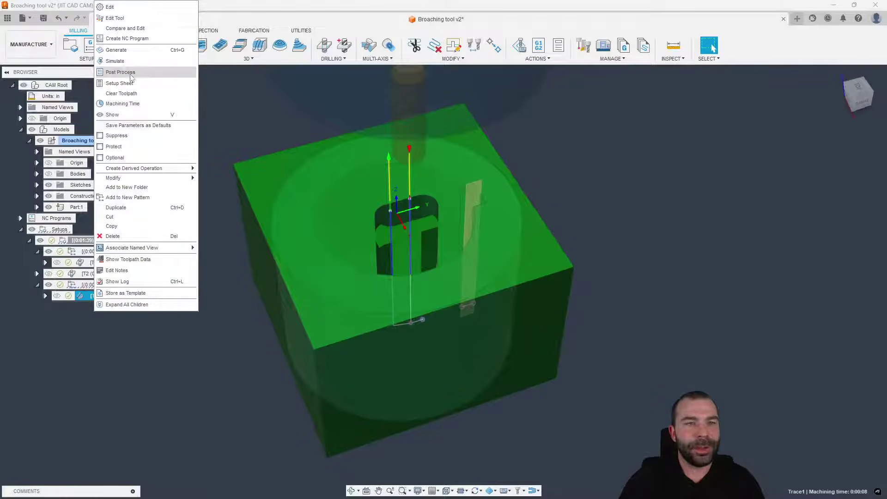
{"action": "left_click", "coordinate": [179, 73]}
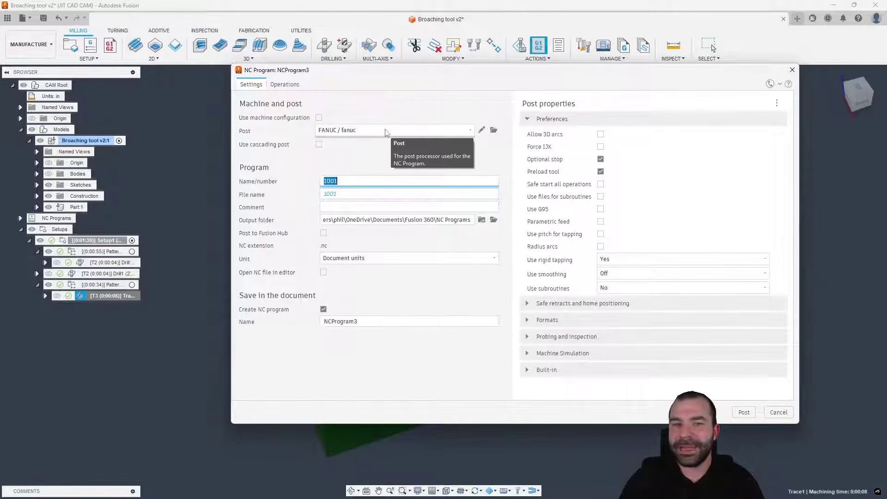
{"action": "left_click", "coordinate": [480, 132]}
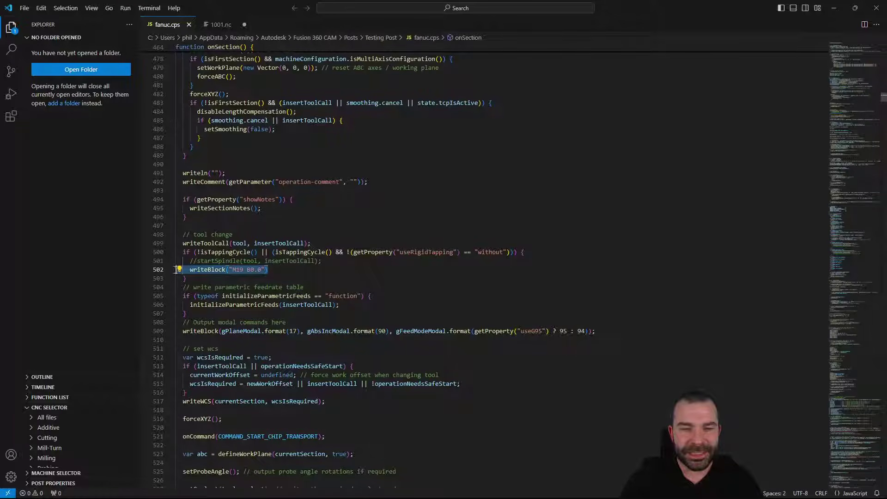
Remove the M19 80.0 writeBlock line from onSection and uncomment the startSpindle(tool, insertToolCall) call.
{"action": "key", "text": "BackSpace"}
{"action": "key", "text": "BackSpace"}
{"action": "key", "text": "BackSpace"}
{"action": "key", "text": "BackSpace"}
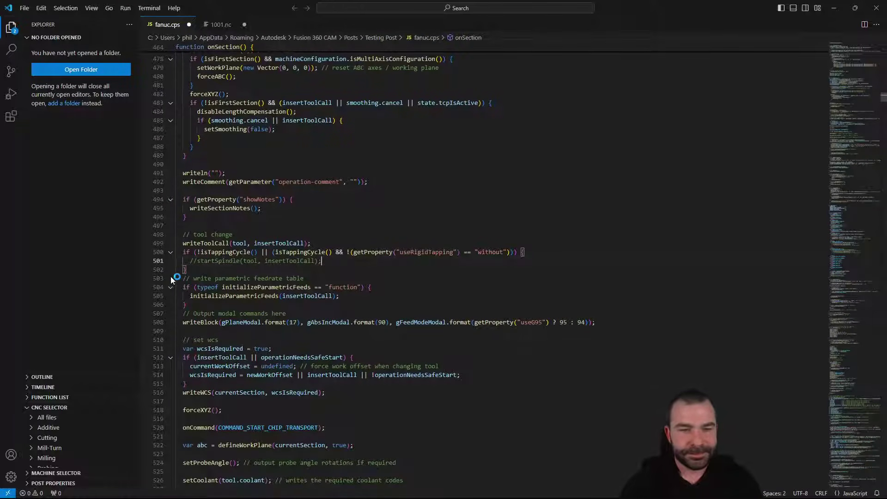
{"action": "left_click", "coordinate": [197, 261]}
{"action": "key", "text": "BackSpace"}
{"action": "key", "text": "BackSpace"}
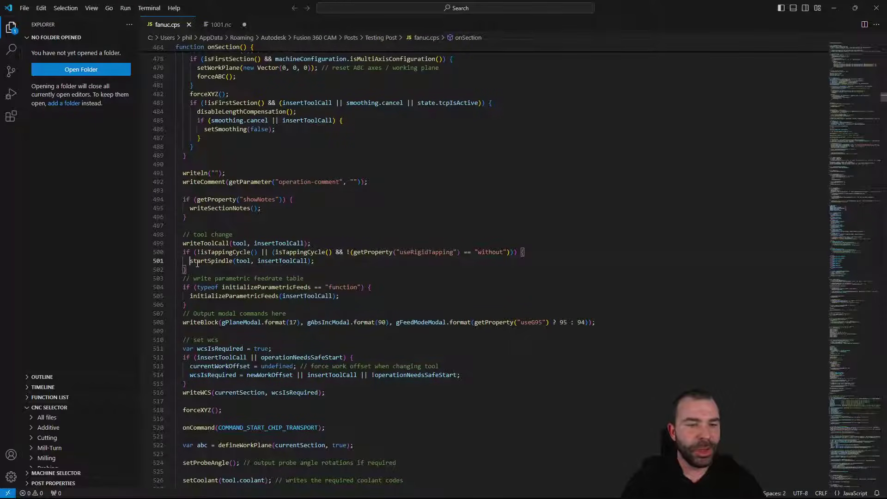
Run the post on the sample file bore.cnc from the 2D Milling group of the CNC selector.
{"action": "left_click", "coordinate": [32, 419]}
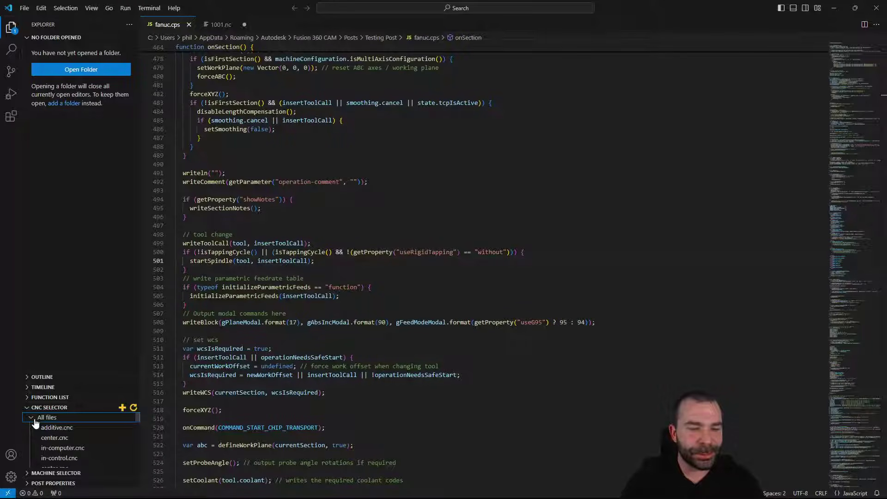
{"action": "left_click", "coordinate": [35, 418]}
{"action": "scroll", "coordinate": [40, 446], "scroll_direction": "down", "scroll_amount": 1}
{"action": "left_click", "coordinate": [41, 443]}
{"action": "left_click", "coordinate": [40, 454]}
{"action": "left_click", "coordinate": [46, 462]}
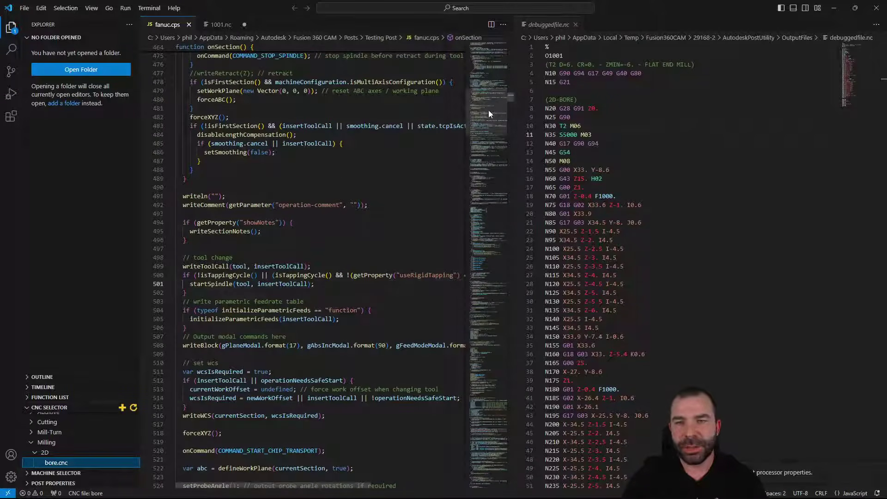
Duplicate the preloadTool block in the user-defined properties directly below the original.
{"action": "left_click_drag", "start_coordinate": [511, 97], "coordinate": [509, 44]}
{"action": "scroll", "coordinate": [362, 180], "scroll_direction": "down", "scroll_amount": 8}
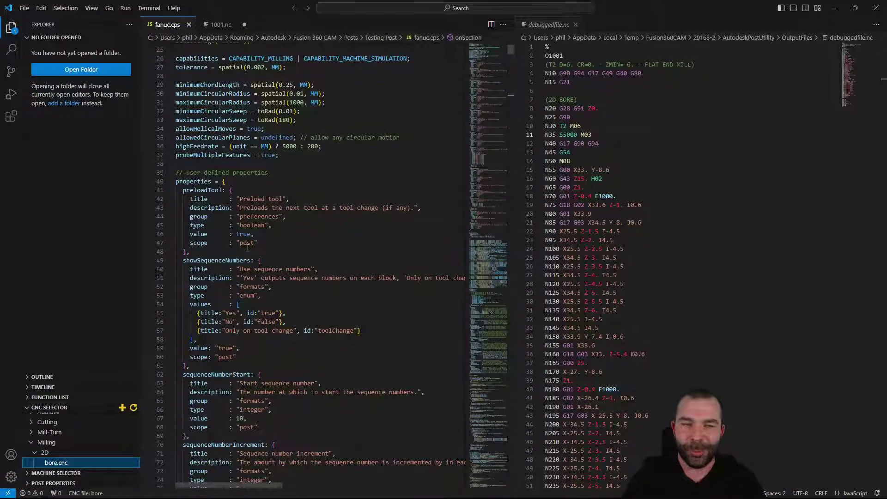
{"action": "left_click_drag", "start_coordinate": [193, 253], "coordinate": [168, 191]}
{"action": "key", "text": "ctrl+c"}
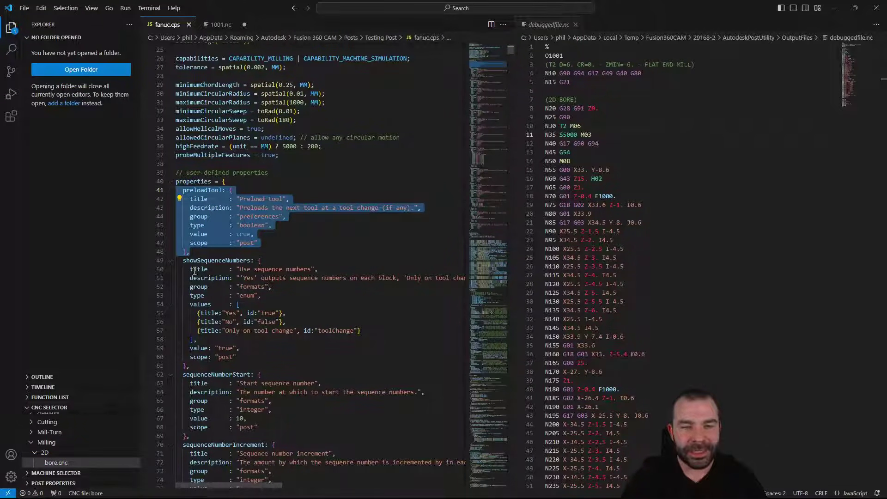
{"action": "left_click", "coordinate": [198, 253]}
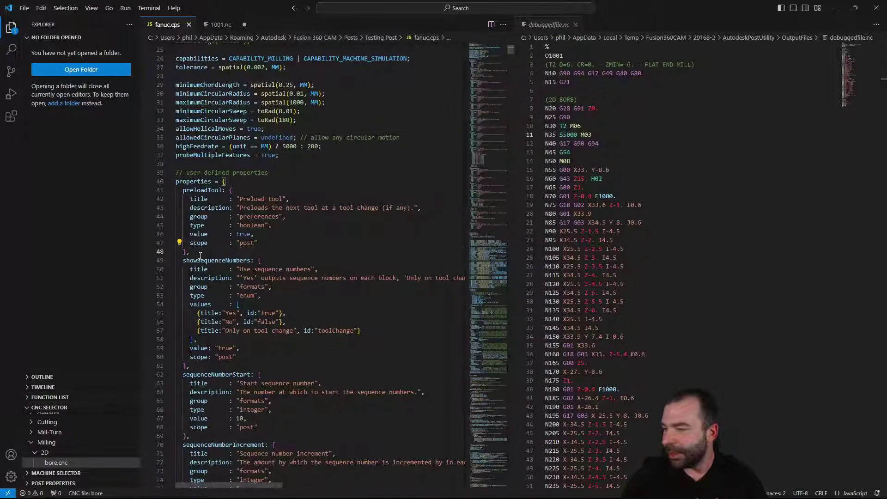
{"action": "key", "text": "Return"}
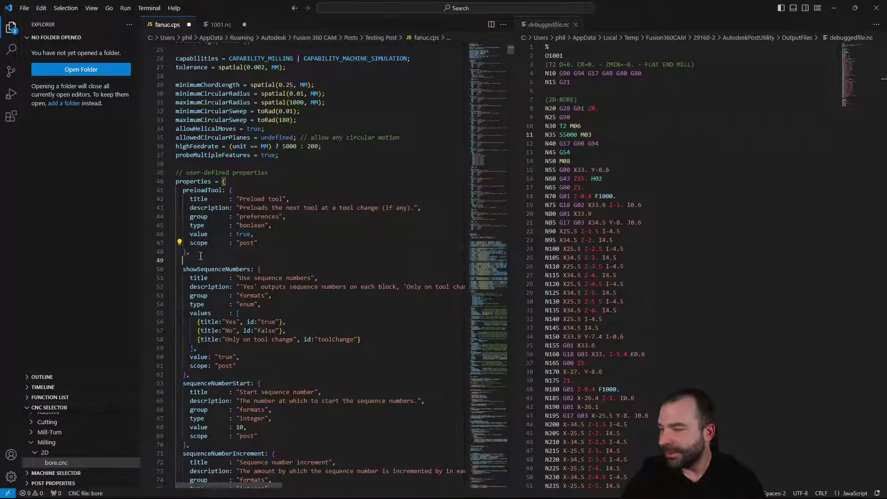
{"action": "key", "text": "ctrl+v"}
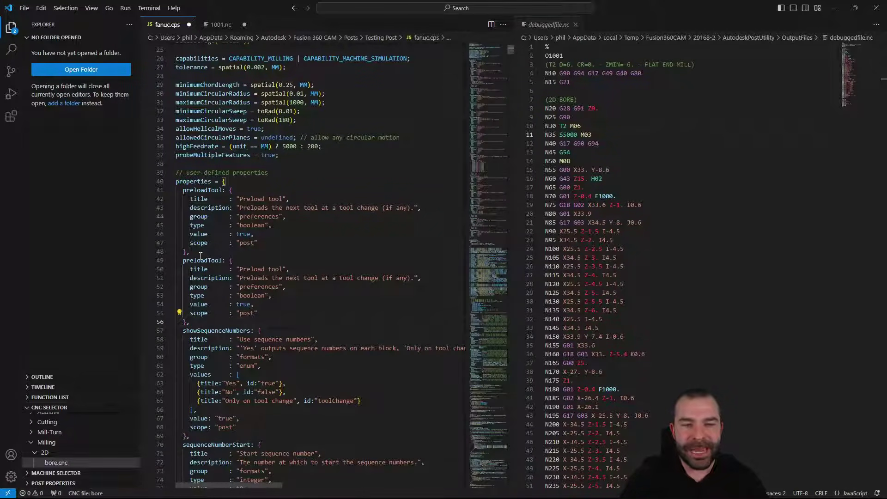
Rename the duplicated property useBroach and set its title to "Use Broach".
{"action": "left_click_drag", "start_coordinate": [221, 262], "coordinate": [184, 263]}
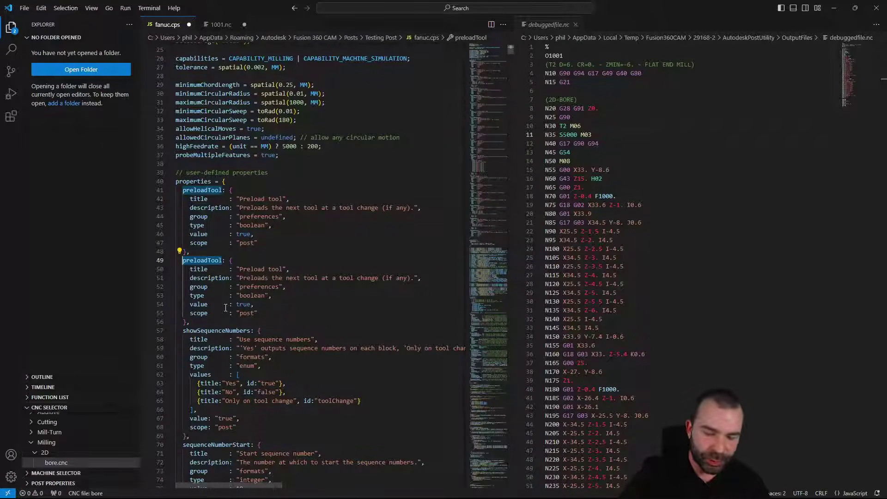
{"action": "type", "text": "use"}
{"action": "key", "text": "BackSpace"}
{"action": "type", "text": "Broach"}
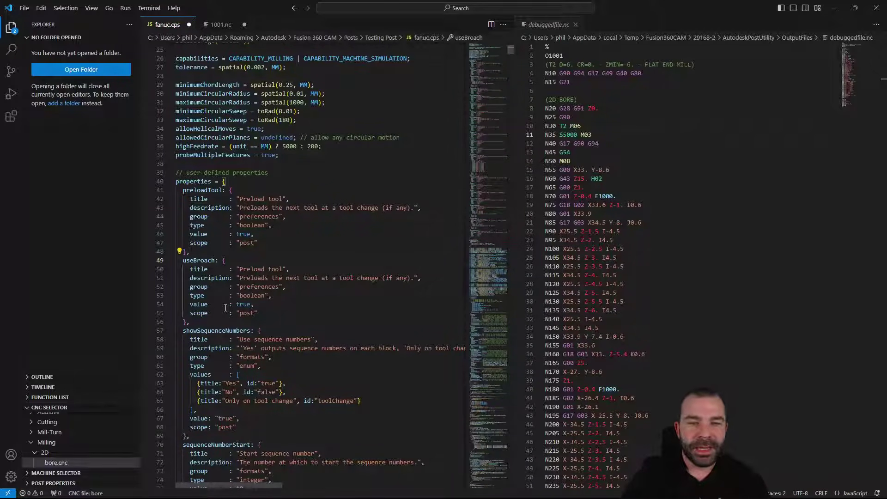
{"action": "mouse_move", "coordinate": [240, 270]}
{"action": "left_mouse_down"}
{"action": "mouse_move", "coordinate": [281, 270]}
{"action": "mouse_move", "coordinate": [242, 269]}
{"action": "left_mouse_up"}
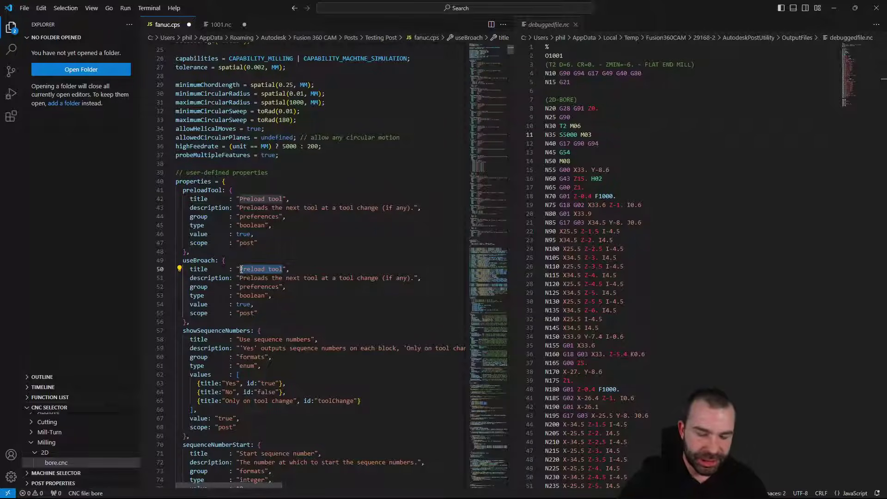
{"action": "type", "text": "Use B"}
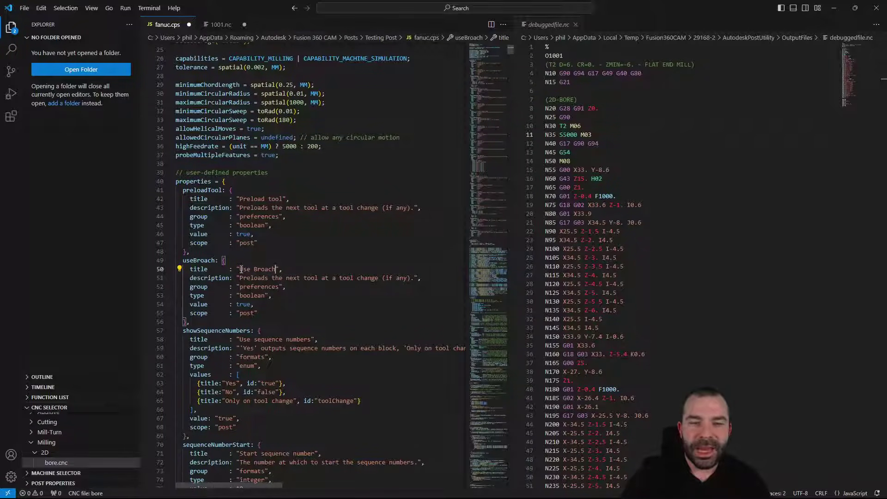
Set the useBroach property's value to false and its scope to "operation", and save the post.
{"action": "double_click", "coordinate": [249, 314]}
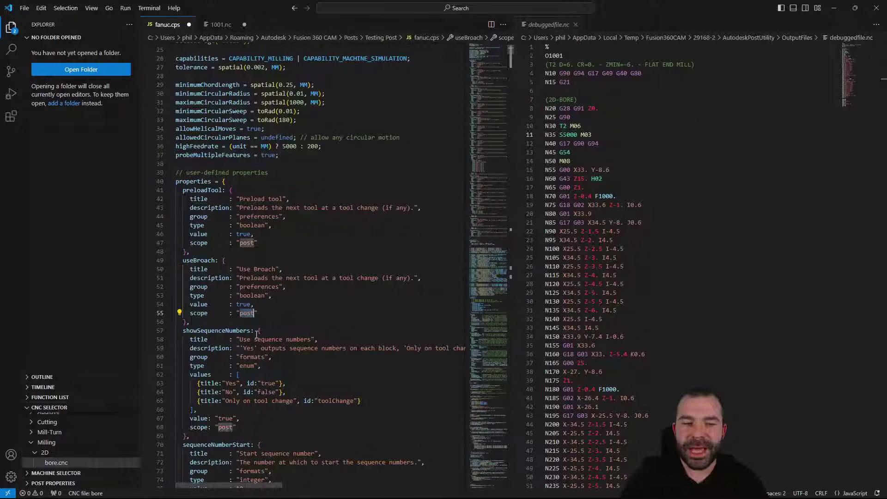
{"action": "double_click", "coordinate": [244, 304]}
{"action": "type", "text": "false"}
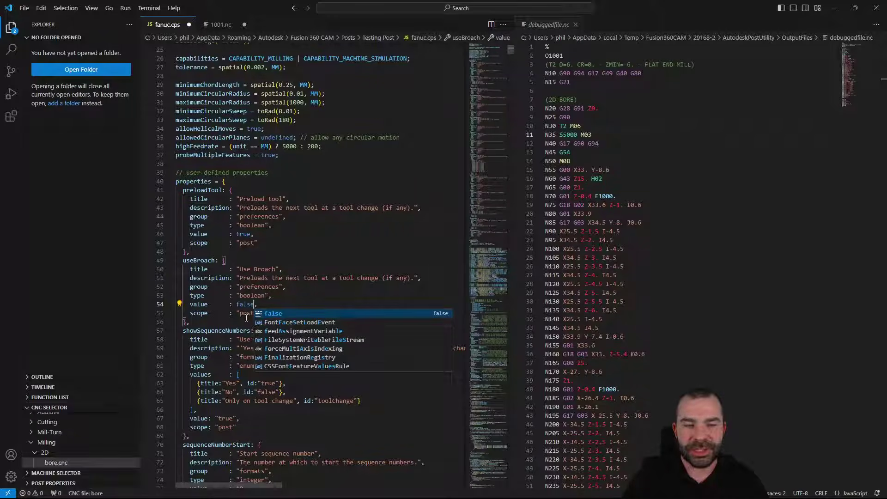
{"action": "key", "text": "Escape"}
{"action": "key", "text": "Down"}
{"action": "type", "text": "op"}
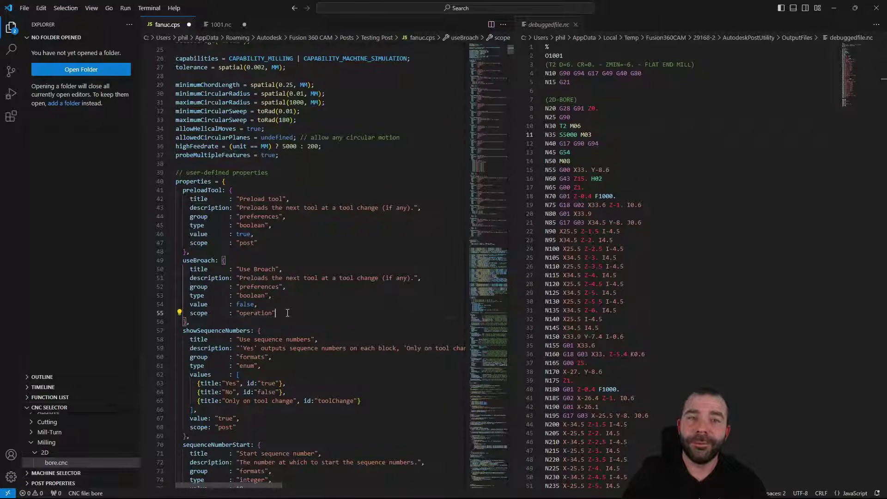
{"action": "left_click", "coordinate": [308, 301]}
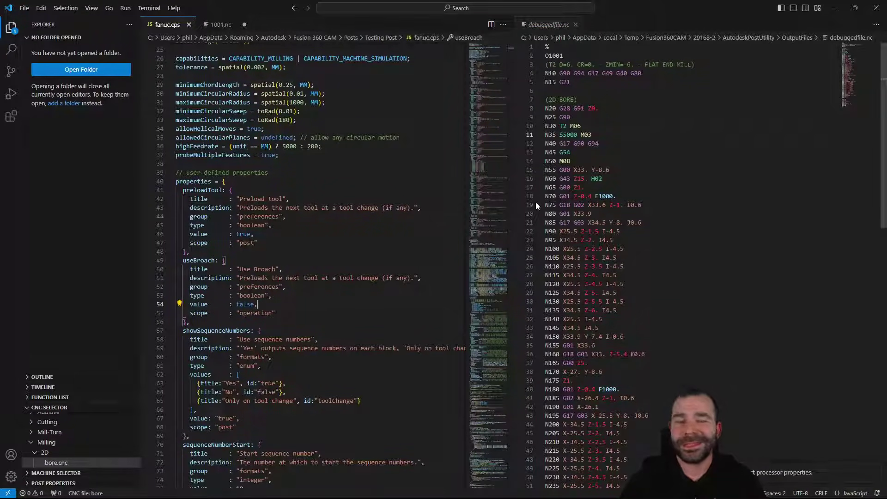
Switch to Autodesk Fusion, dismiss the NC program without posting, and open Setup1 for editing.
{"action": "mouse_move", "coordinate": [156, 493]}
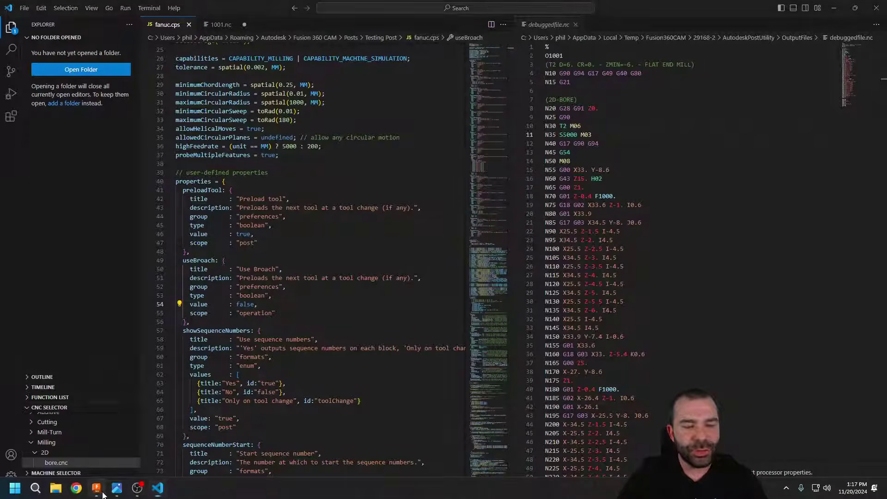
{"action": "left_click", "coordinate": [96, 488]}
{"action": "left_click", "coordinate": [769, 416]}
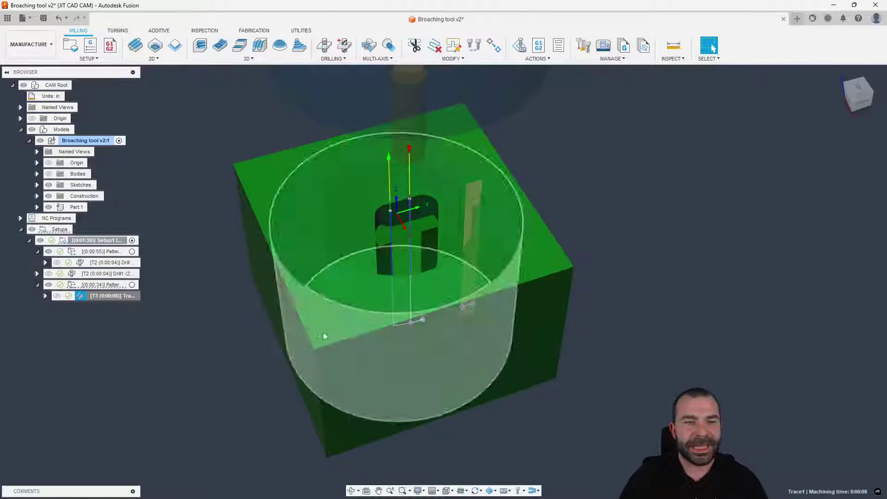
{"action": "left_click", "coordinate": [65, 241]}
{"action": "double_click", "coordinate": [65, 241]}
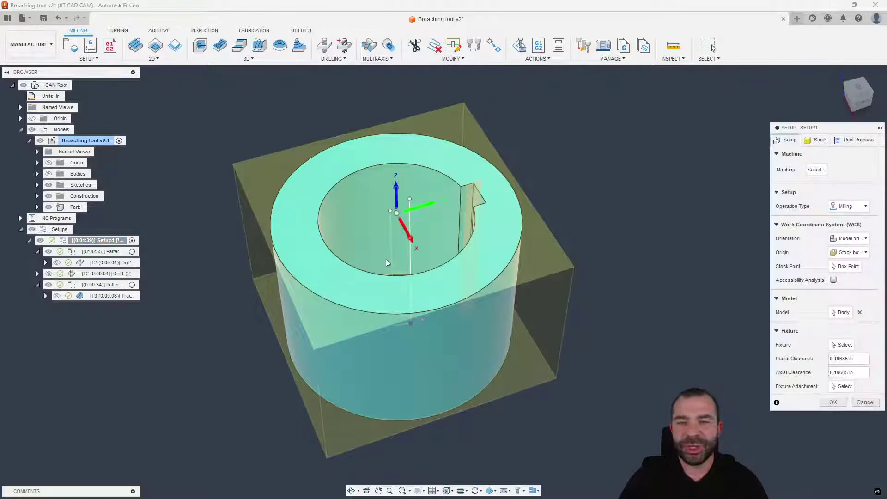
Create a generic 3-axis milling machine in the Local machine library folder, with the vendor Autodesk Test.
{"action": "left_click", "coordinate": [816, 169]}
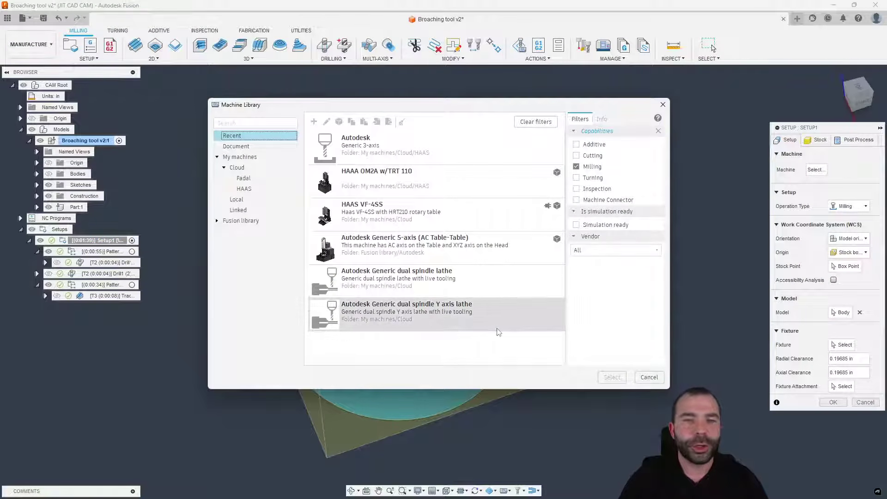
{"action": "left_click", "coordinate": [245, 199]}
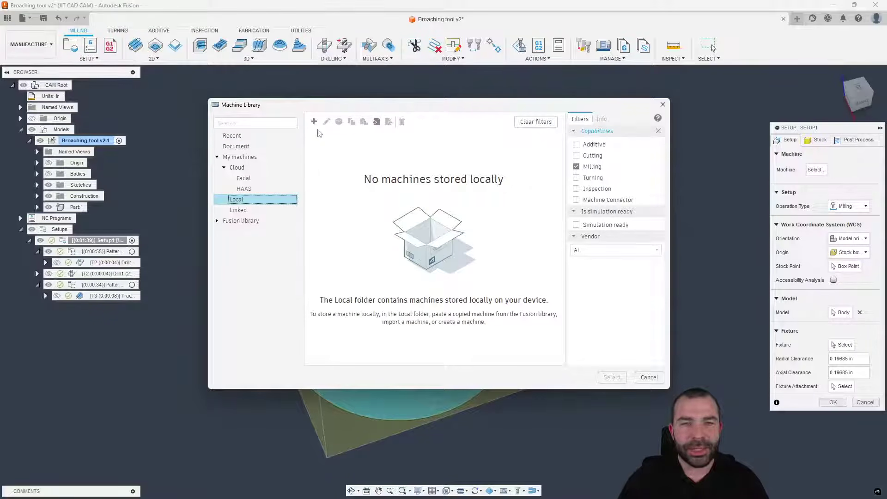
{"action": "left_click", "coordinate": [314, 122]}
{"action": "left_click", "coordinate": [339, 119]}
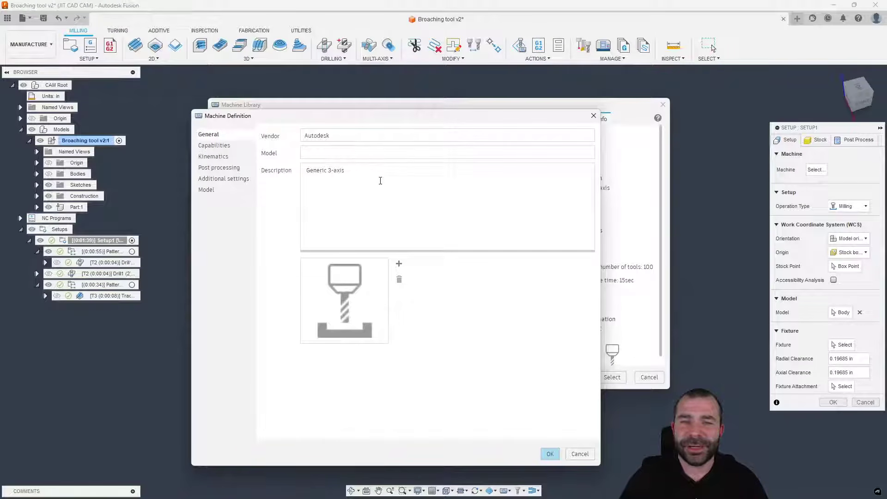
{"action": "left_click", "coordinate": [342, 136]}
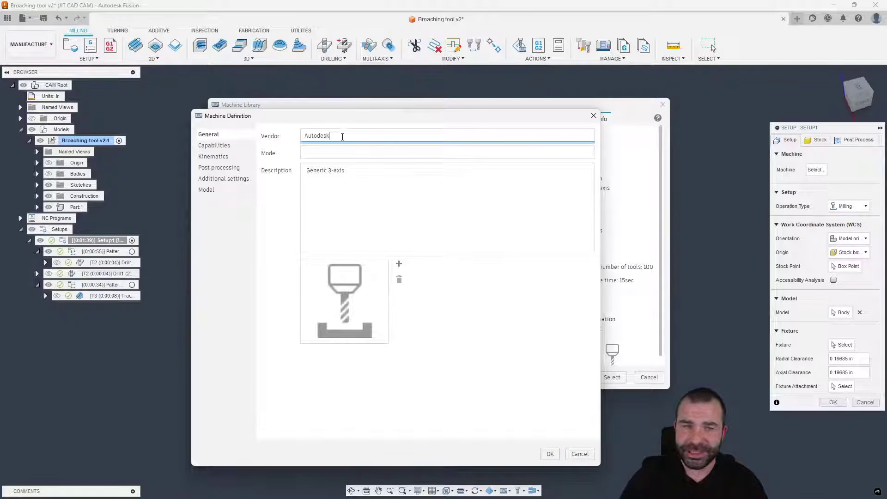
{"action": "type", "text": "Test"}
{"action": "left_click", "coordinate": [363, 182]}
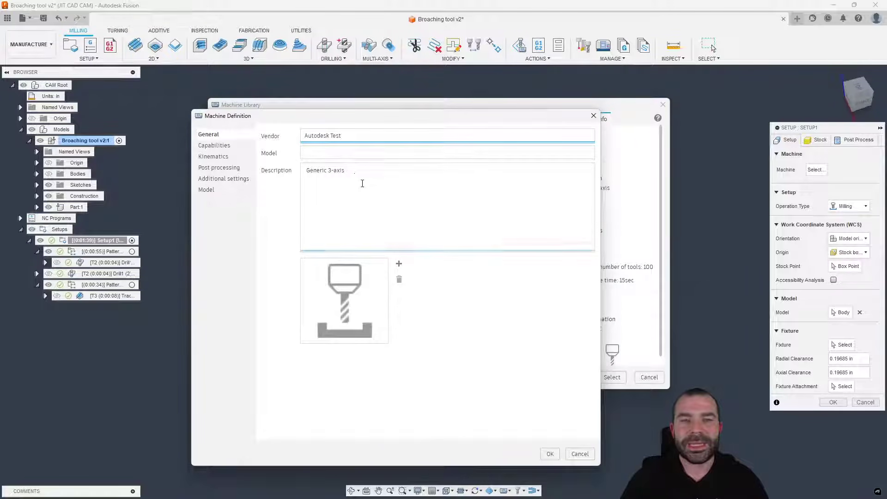
Assign the fanuc.cps post from the Testing Post folder to the new machine and save its definition.
{"action": "left_click", "coordinate": [219, 168]}
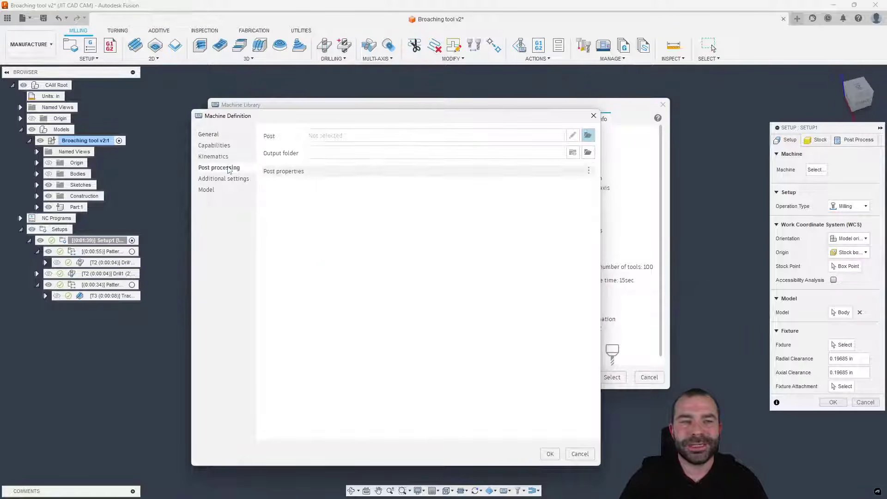
{"action": "left_click", "coordinate": [587, 136]}
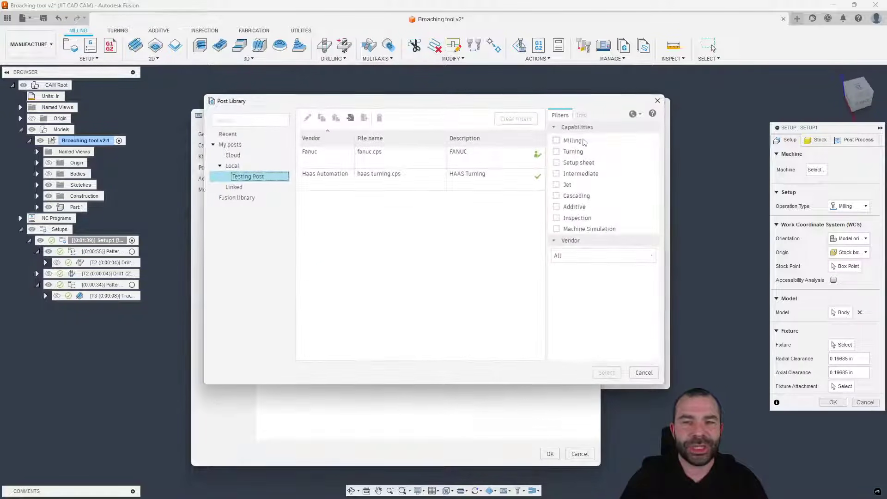
{"action": "left_click", "coordinate": [319, 157]}
{"action": "left_click", "coordinate": [607, 373]}
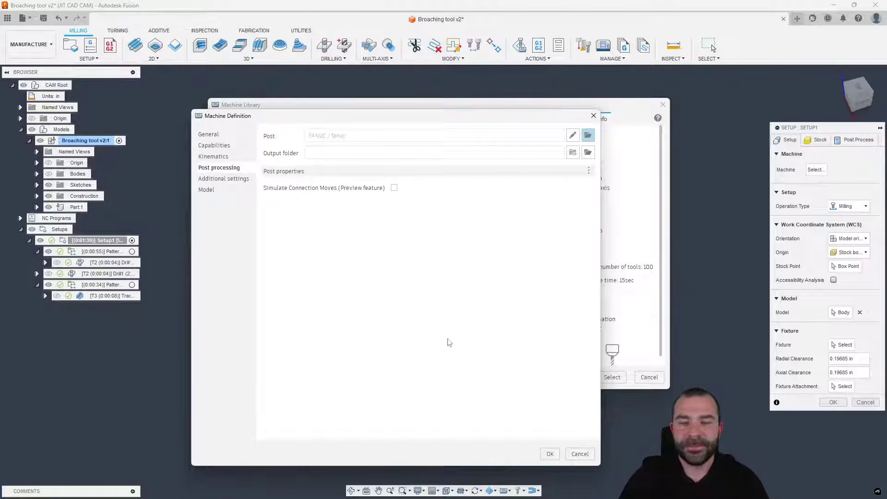
{"action": "left_click", "coordinate": [550, 454]}
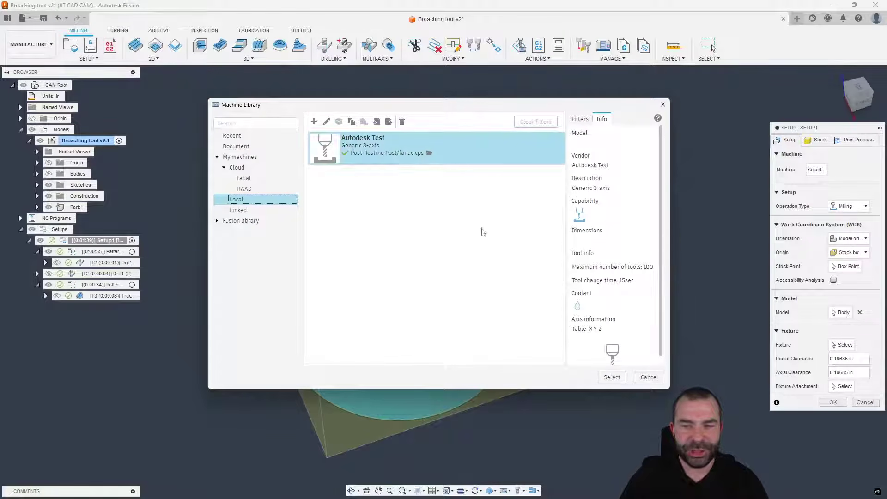
Assign the Autodesk Test machine to Setup1, accept adding the useBroach property to its operations, and finish the setup.
{"action": "left_click", "coordinate": [610, 378]}
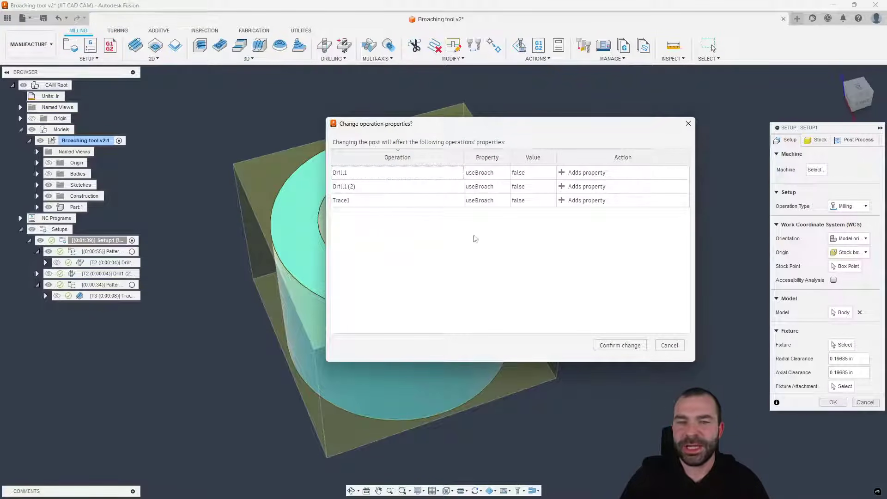
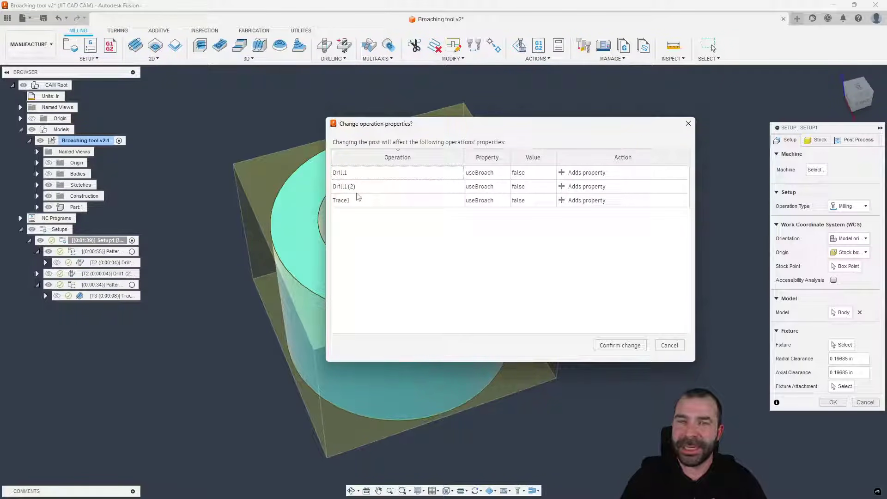
{"action": "left_click", "coordinate": [615, 346]}
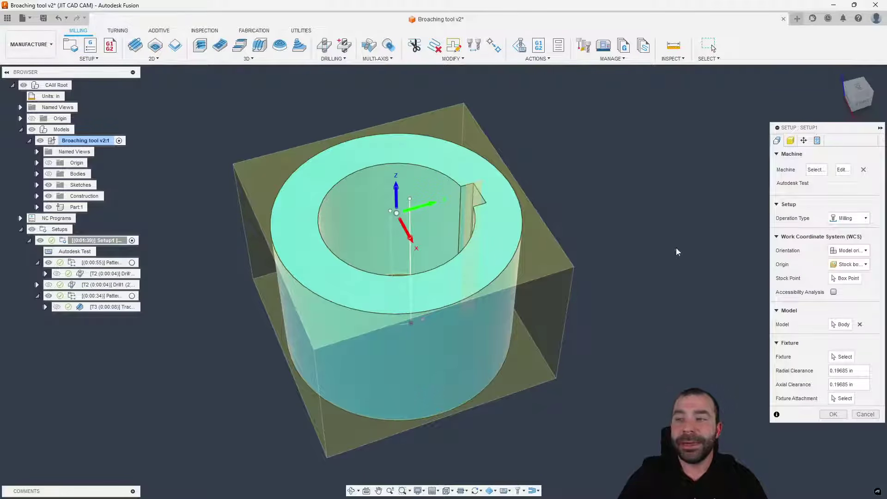
{"action": "left_click", "coordinate": [833, 414]}
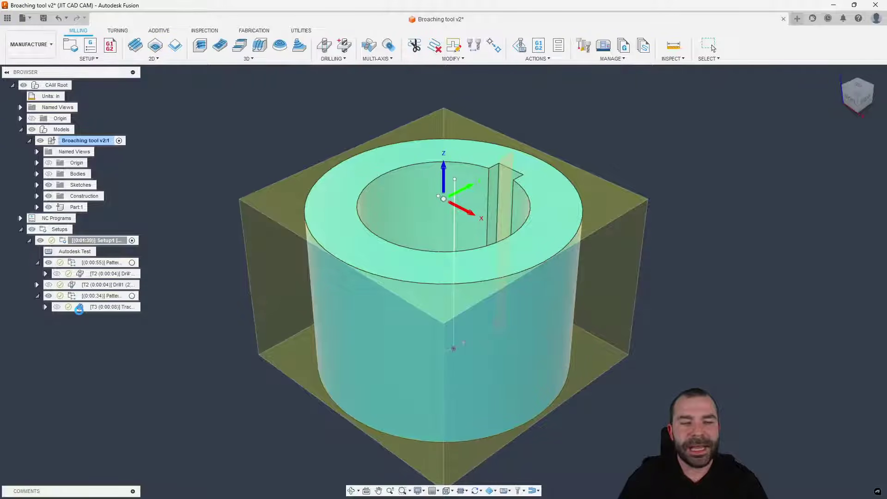
Check the post properties of the Trace1 operation for the Use Broach option, and close it without changes.
{"action": "double_click", "coordinate": [106, 307]}
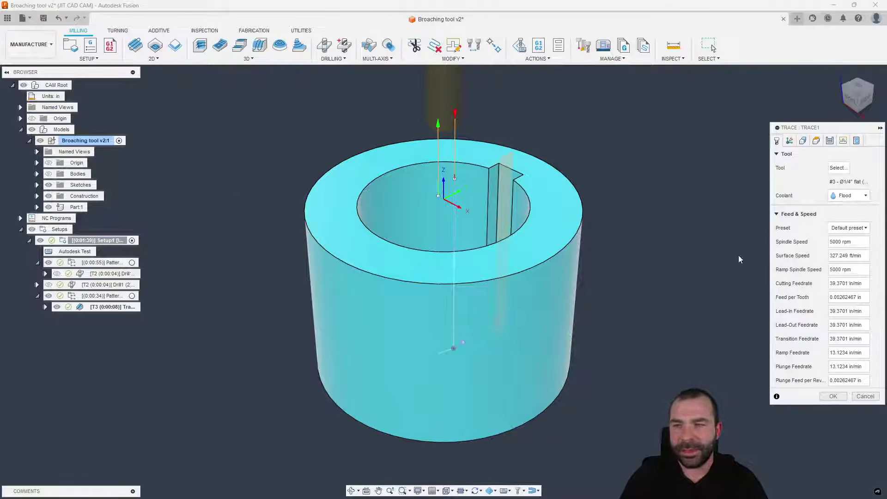
{"action": "left_click", "coordinate": [868, 141]}
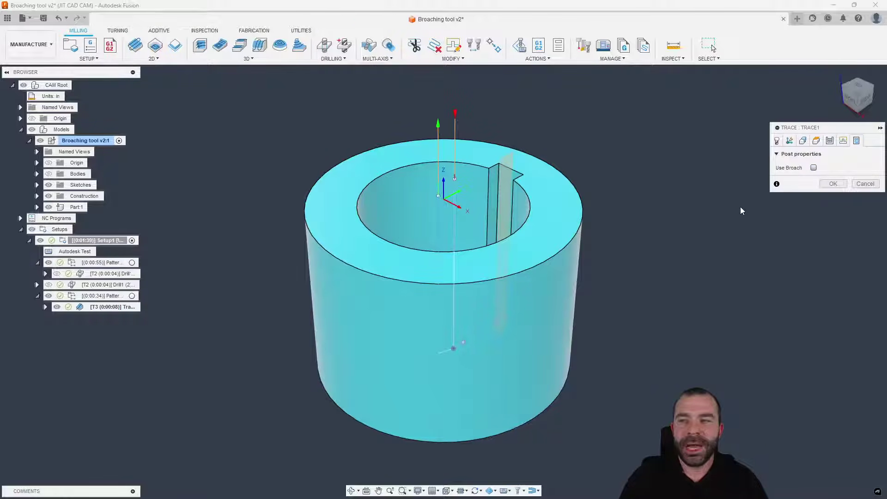
{"action": "left_click", "coordinate": [864, 184]}
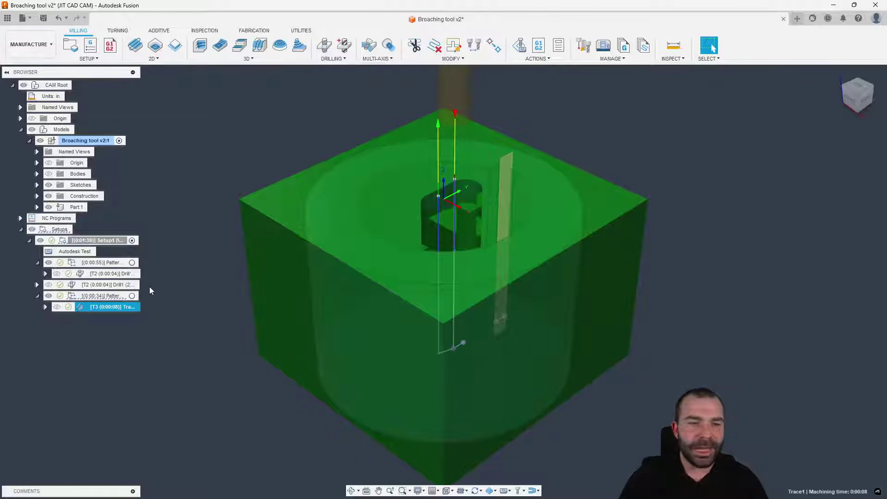
Switch to Visual Studio Code and paste a copy of the sequenceNumberStart property block directly below useBroach in fanuc.cps.
{"action": "mouse_move", "coordinate": [133, 494]}
{"action": "left_click", "coordinate": [157, 488]}
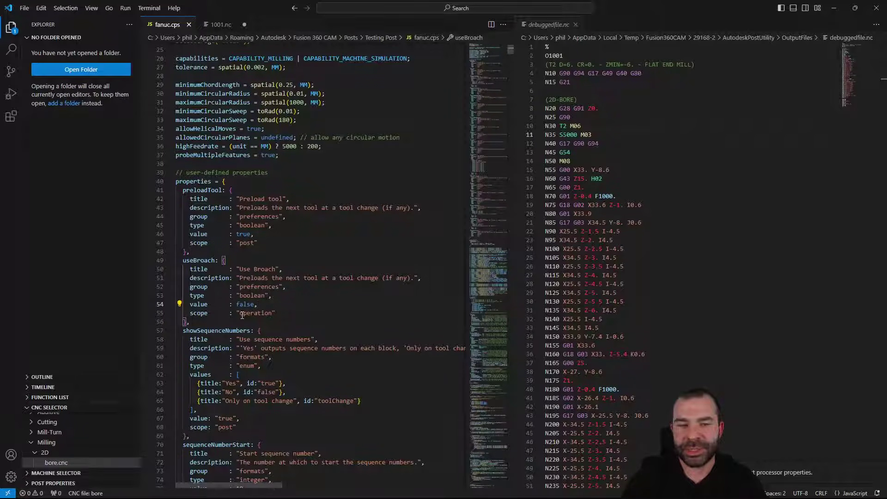
{"action": "scroll", "coordinate": [242, 316], "scroll_direction": "down", "scroll_amount": 5}
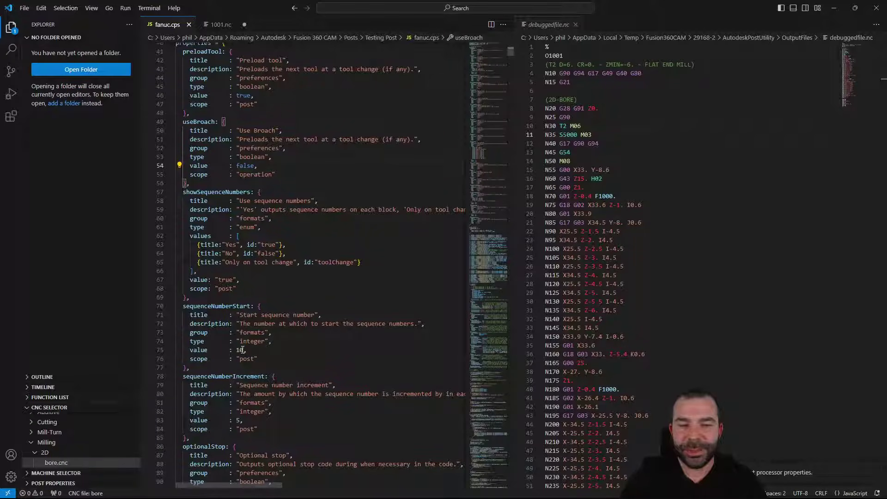
{"action": "left_click_drag", "start_coordinate": [189, 371], "coordinate": [177, 307]}
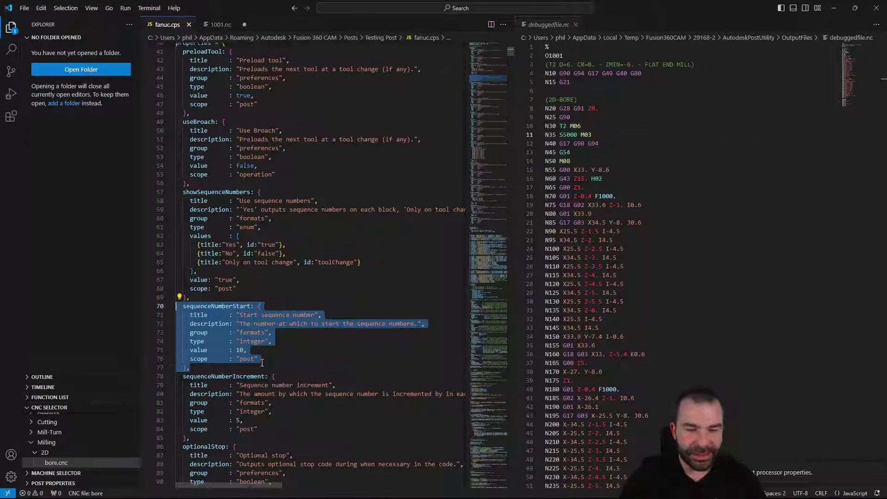
{"action": "scroll", "coordinate": [262, 363], "scroll_direction": "up", "scroll_amount": 5}
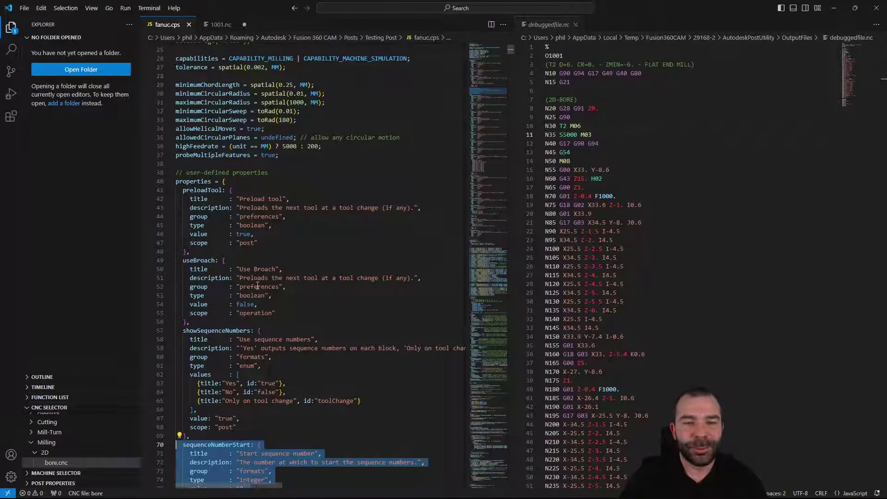
{"action": "left_click", "coordinate": [203, 324]}
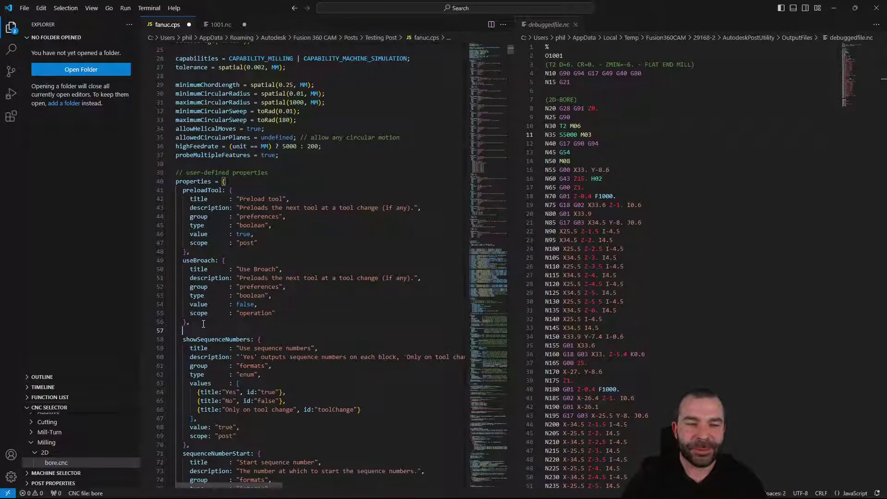
{"action": "type", "text": "sequenceNumberStart: {     title      : \"Start sequence number\",     description: \"The number at which to start the sequence numbers.\",     group      : \"formats\",     type       : \"integer\",     value      : 10,     scope      : \"post\"   },"}
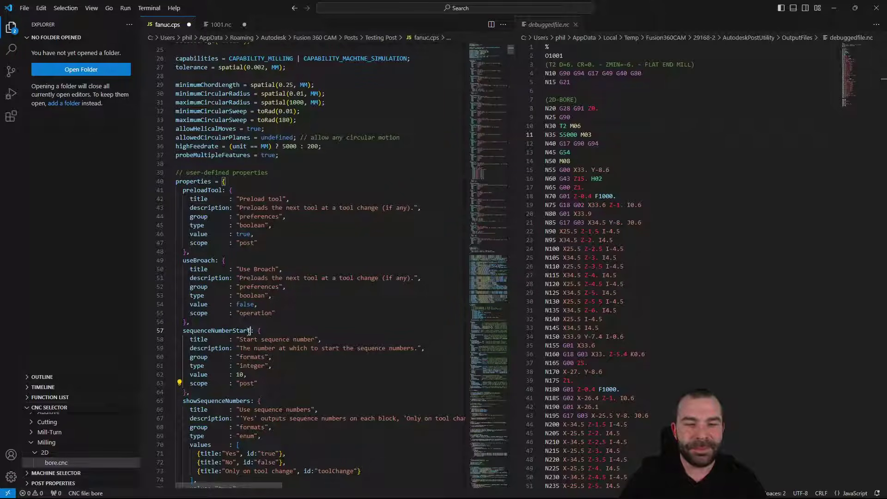
Rename the copied sequenceNumberStart property below useBroach as broachor.
{"action": "left_click_drag", "start_coordinate": [252, 330], "coordinate": [184, 331]}
{"action": "type", "text": "sbroach"}
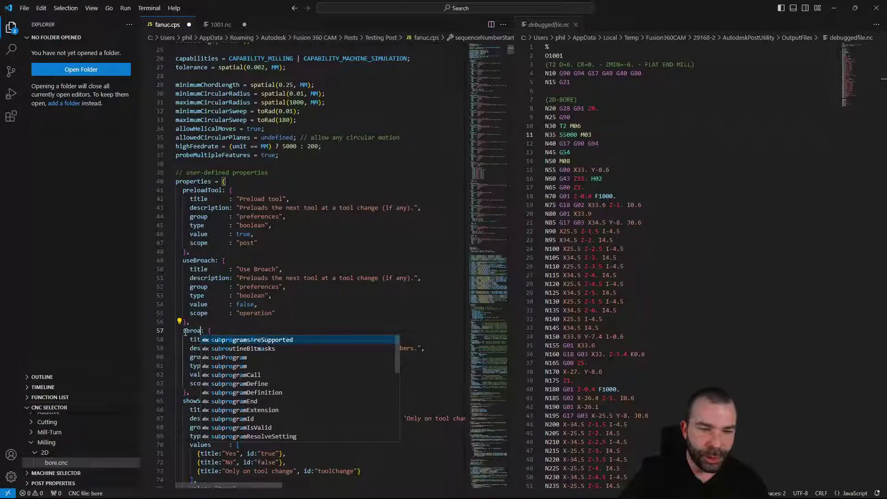
{"action": "key", "text": "BackSpace"}
{"action": "key", "text": "BackSpace"}
{"action": "key", "text": "BackSpace"}
{"action": "key", "text": "BackSpace"}
{"action": "key", "text": "BackSpace"}
{"action": "key", "text": "BackSpace"}
{"action": "key", "text": "BackSpace"}
{"action": "type", "text": "broach"}
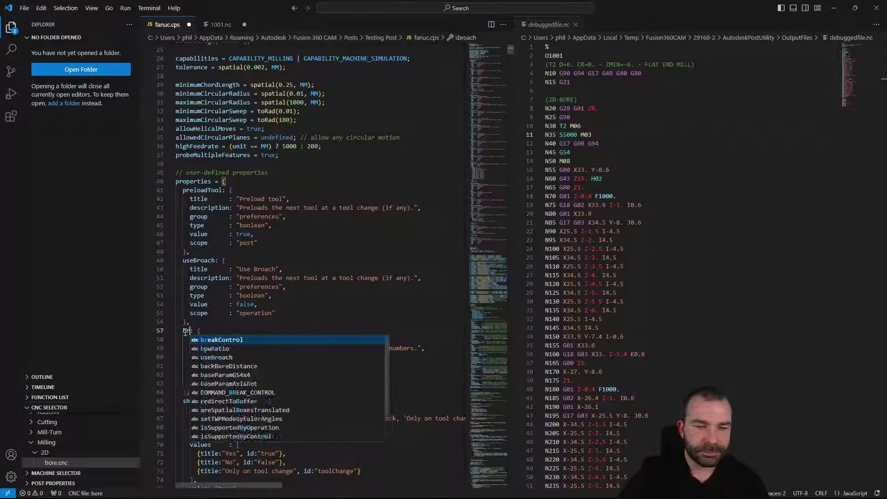
{"action": "key", "text": "BackSpace"}
{"action": "type", "text": "or"}
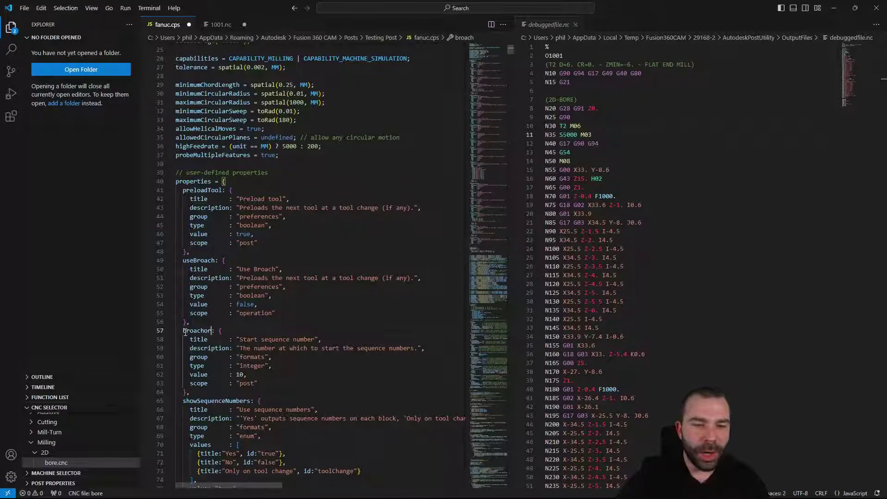
Set the broachor property's title to "Spindle OR" and its scope to "operation", and save the post.
{"action": "left_click_drag", "start_coordinate": [239, 339], "coordinate": [315, 341]}
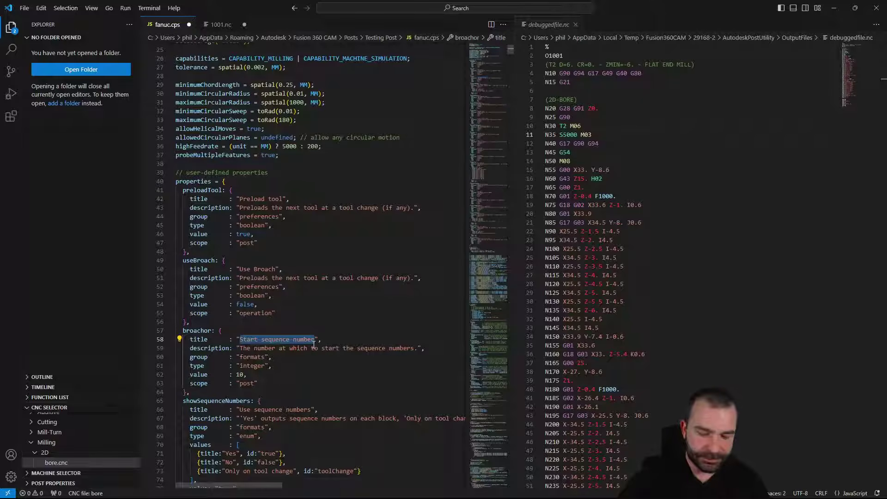
{"action": "type", "text": "Spindle OR"}
{"action": "left_click", "coordinate": [245, 374]}
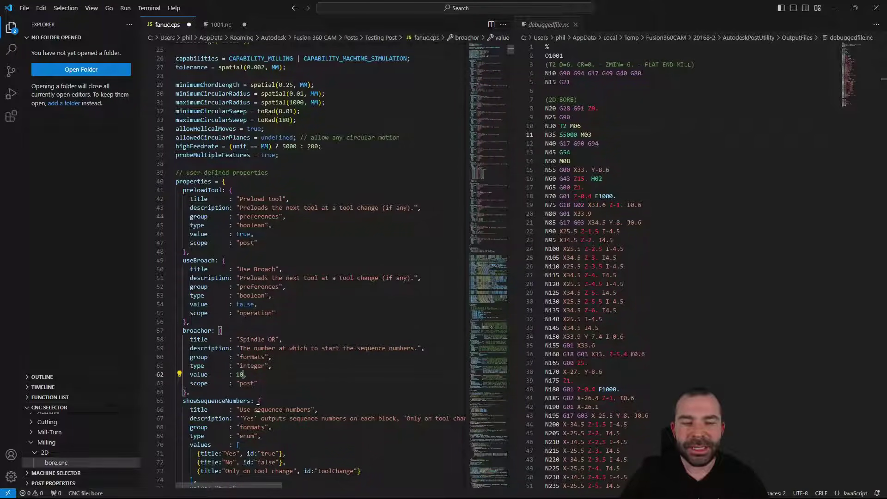
{"action": "left_click", "coordinate": [250, 384]}
{"action": "key", "text": "BackSpace"}
{"action": "key", "text": "BackSpace"}
{"action": "key", "text": "BackSpace"}
{"action": "key", "text": "BackSpace"}
{"action": "type", "text": "operation"}
{"action": "key", "text": "ctrl+s"}
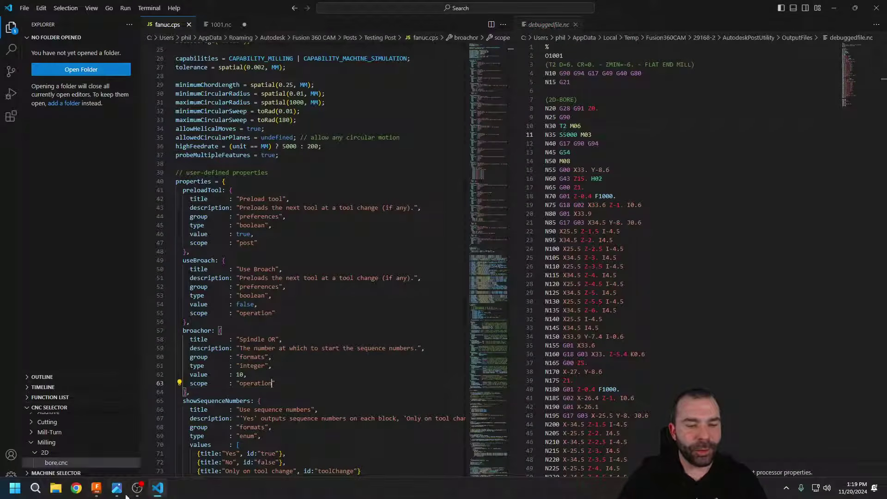
Switch to Autodesk Fusion, check the Spindle OR and Use Broach post properties of Trace1, and close the operation.
{"action": "left_click", "coordinate": [96, 492]}
{"action": "double_click", "coordinate": [84, 308]}
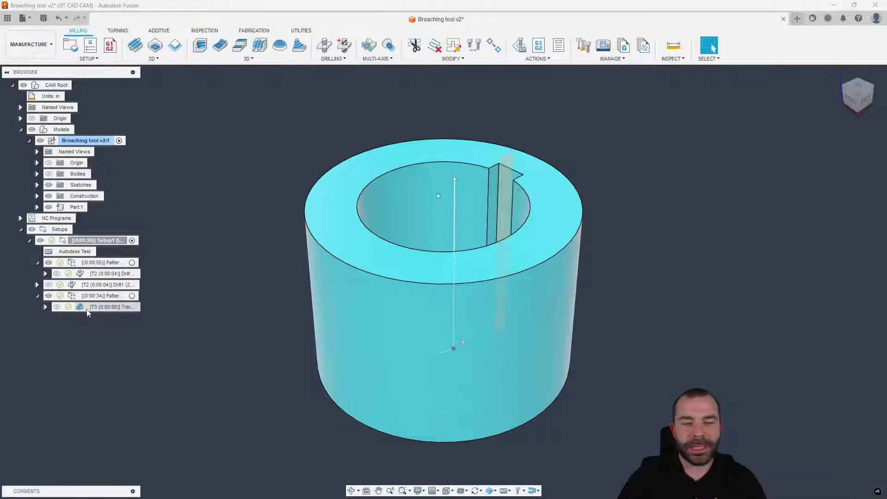
{"action": "left_click", "coordinate": [857, 142]}
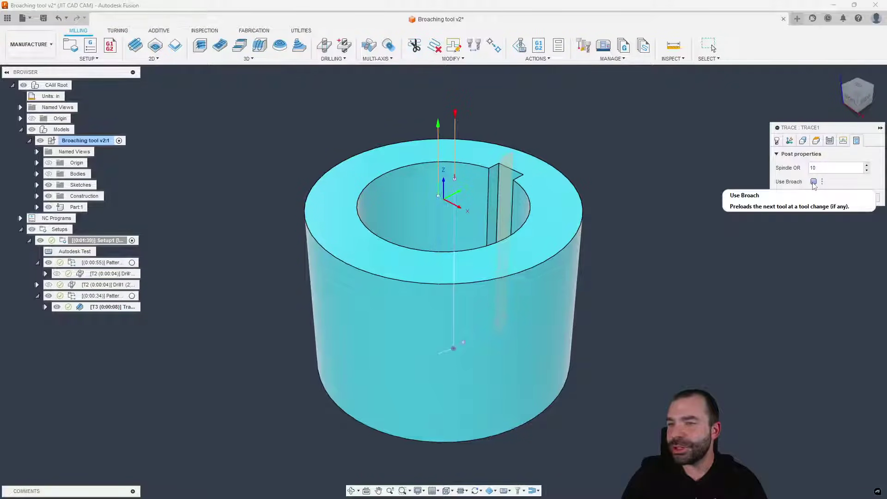
{"action": "double_click", "coordinate": [826, 167]}
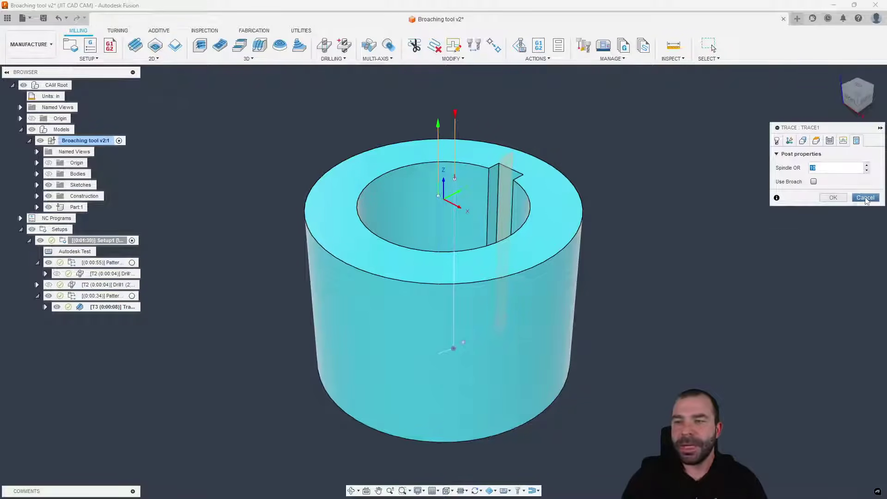
{"action": "left_click", "coordinate": [832, 197]}
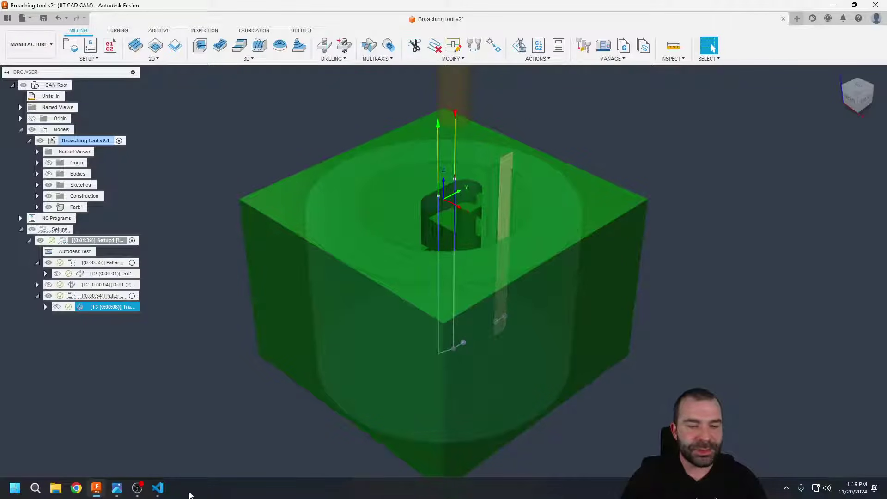
Switch to Visual Studio Code and locate the fanuc.cps code that outputs the S5000 spindle command in the debugged file.
{"action": "left_click", "coordinate": [157, 488]}
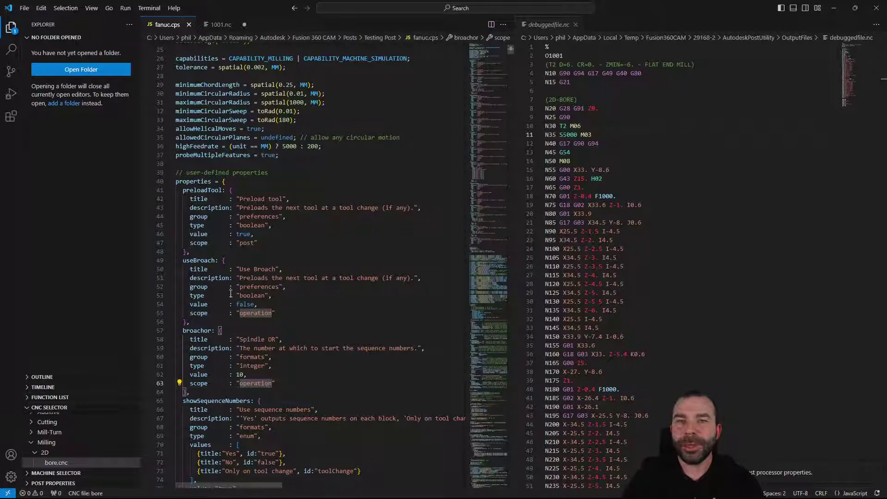
{"action": "double_click", "coordinate": [568, 135]}
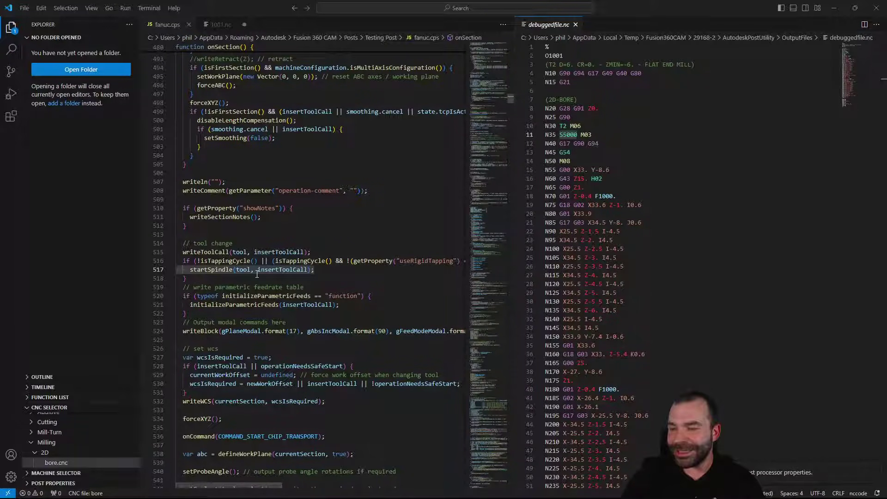
{"action": "left_click", "coordinate": [189, 269]}
{"action": "left_click", "coordinate": [186, 278]}
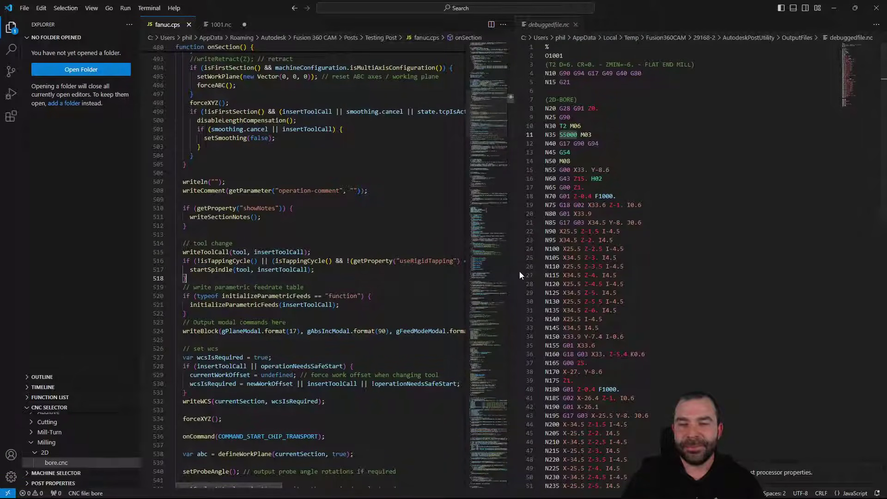
Widen the fanuc.cps editor and begin an if condition calling getProperty on a new line above startSpindle(tool, insertToolCall).
{"action": "left_click_drag", "start_coordinate": [514, 270], "coordinate": [631, 272]}
{"action": "left_click", "coordinate": [532, 260]}
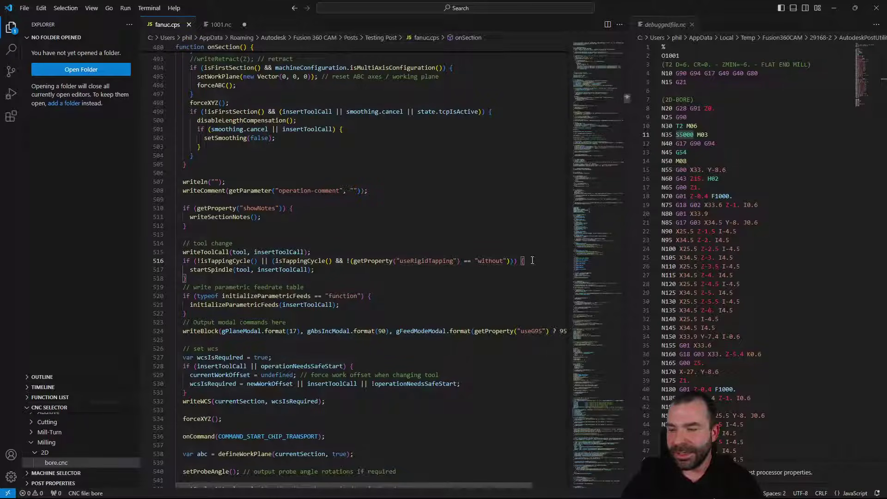
{"action": "key", "text": "Return"}
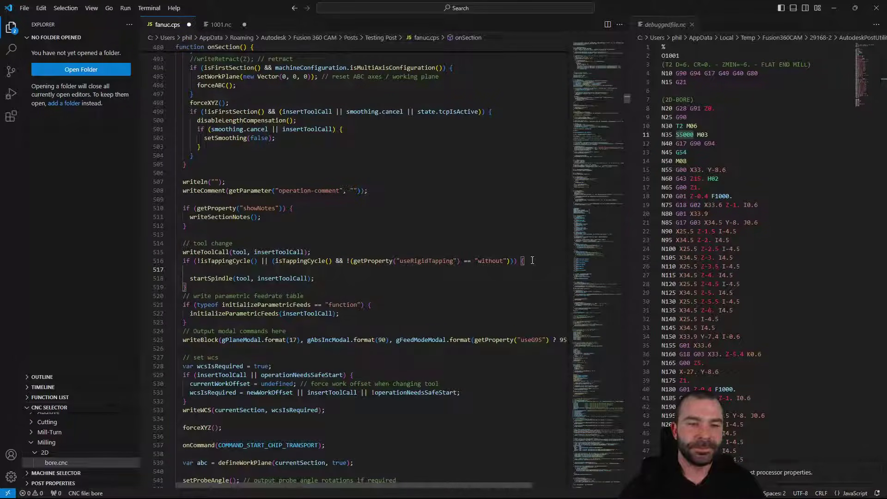
{"action": "type", "text": "if "}
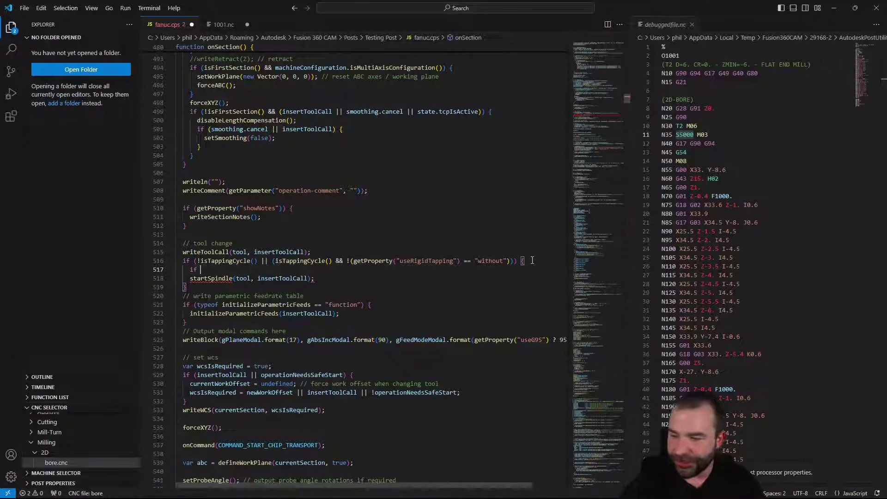
{"action": "type", "text": "("}
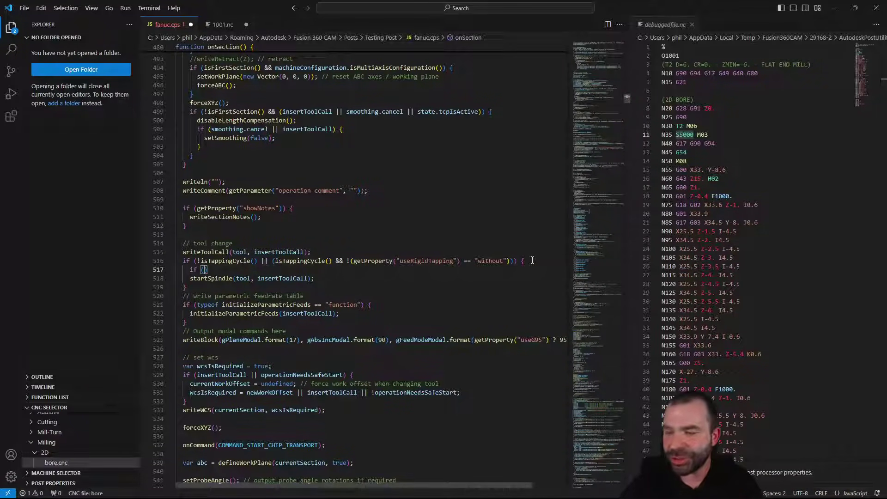
{"action": "type", "text": "get"}
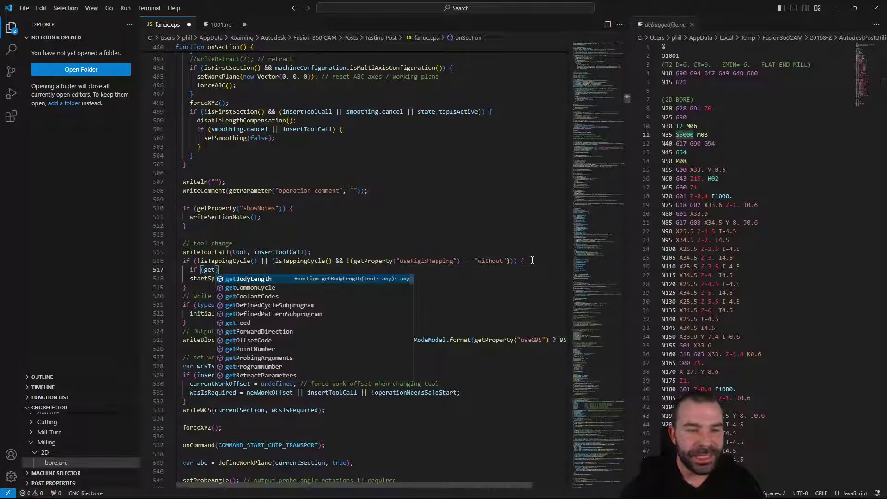
{"action": "type", "text": "pr"}
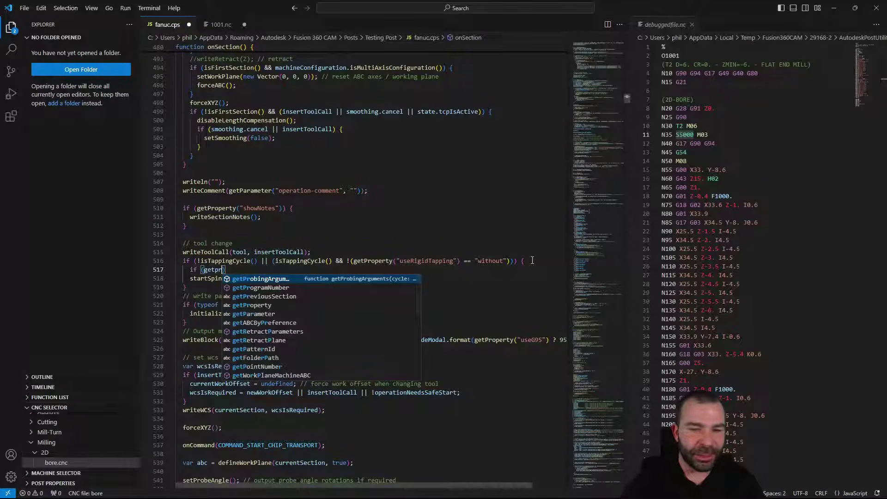
{"action": "key", "text": "Down"}
{"action": "key", "text": "Down"}
{"action": "key", "text": "Down"}
{"action": "key", "text": "Return"}
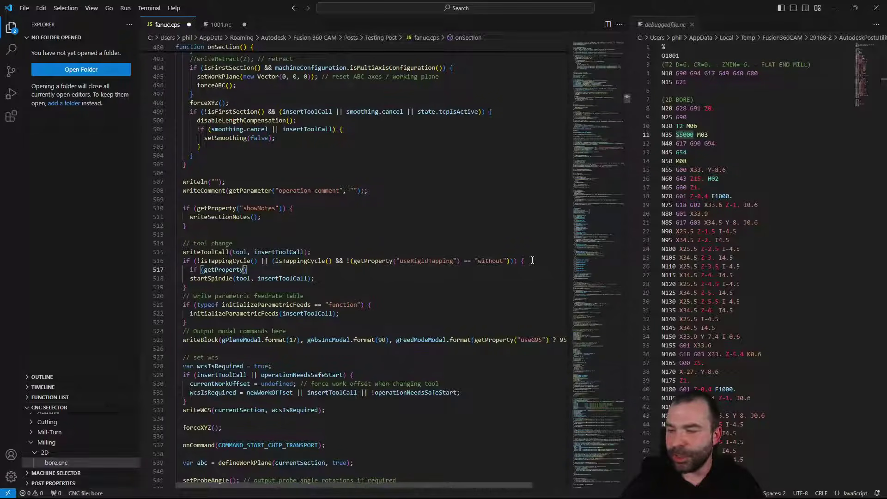
Complete the if condition with the property name "useBroach" and open its braced block.
{"action": "type", "text": "(\"us"}
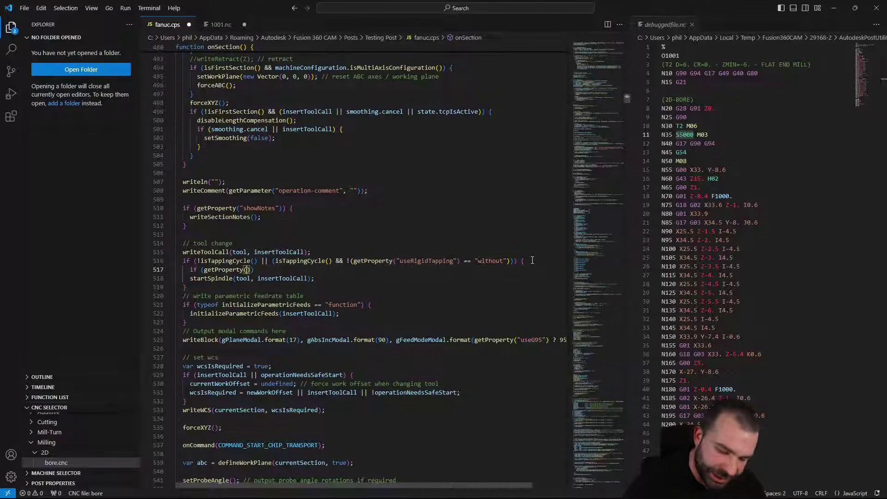
{"action": "type", "text": "e"}
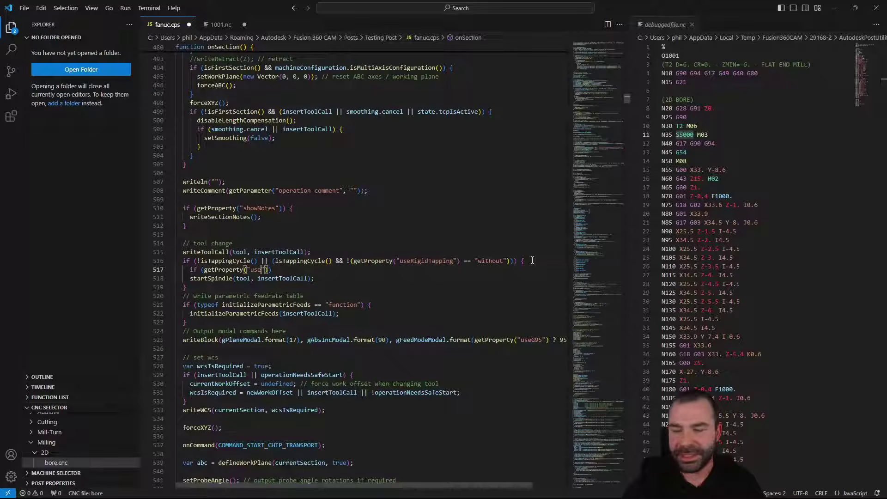
{"action": "type", "text": "Broach\""}
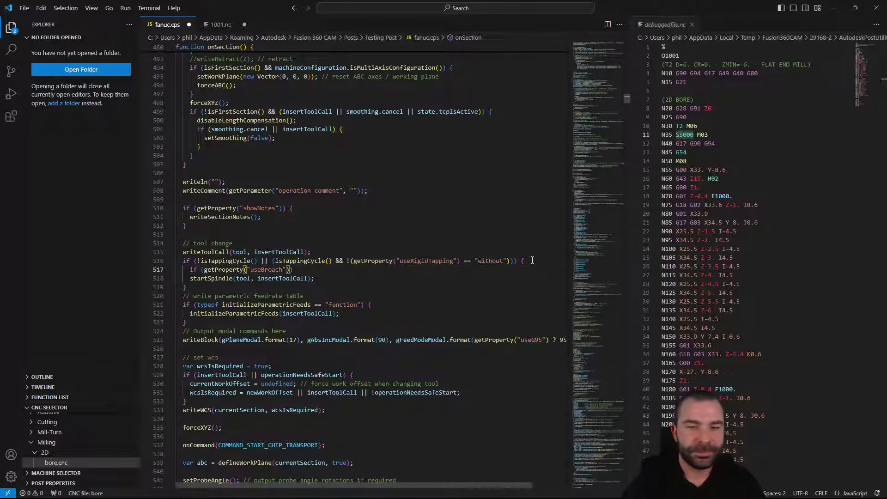
{"action": "type", "text": ")"}
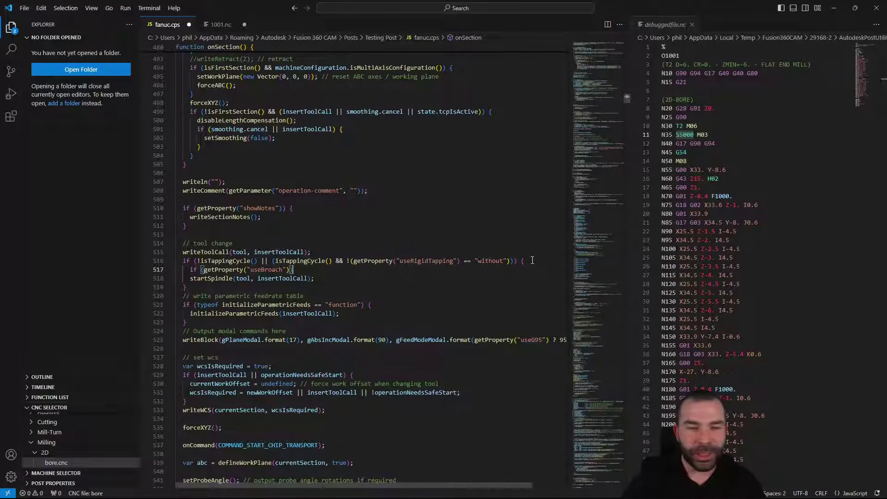
{"action": "type", "text": ") {"}
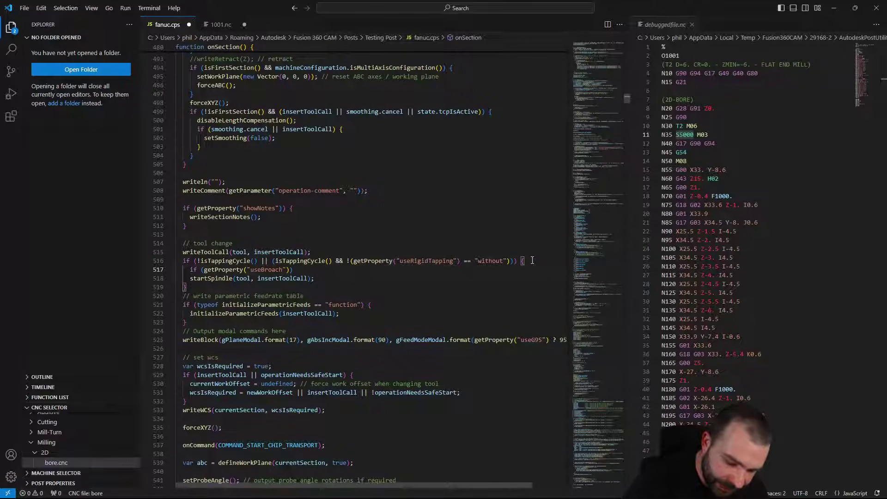
{"action": "key", "text": "Return"}
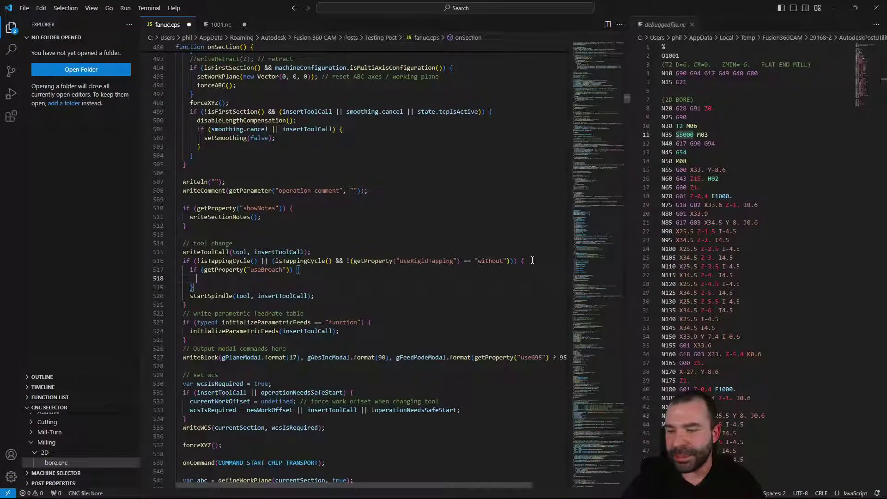
Start a writeBlock call inside the useBroach block with mFormat.format(19) as its first argument.
{"action": "type", "text": "wtirebrl"}
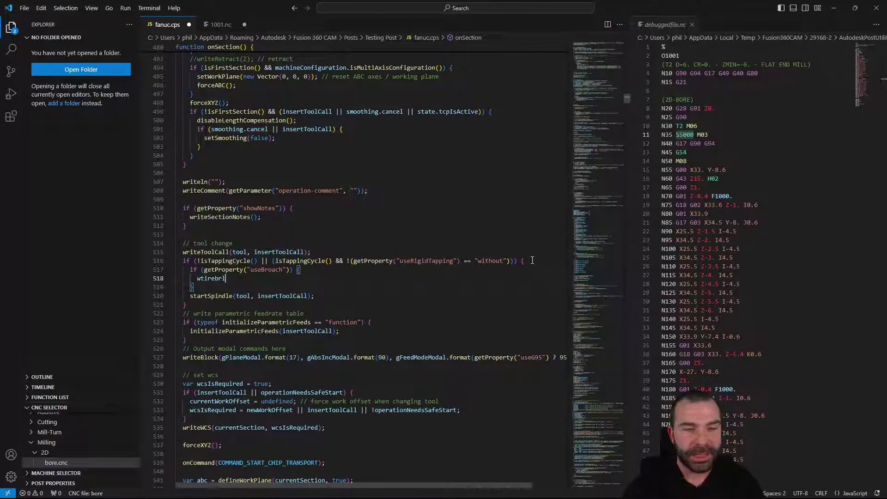
{"action": "key", "text": "BackSpace"}
{"action": "key", "text": "BackSpace"}
{"action": "type", "text": "riteBlock"}
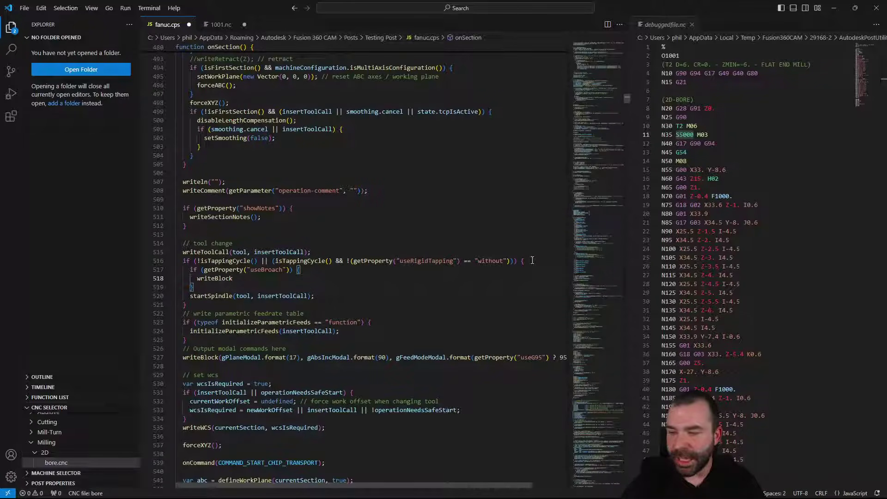
{"action": "type", "text": "("}
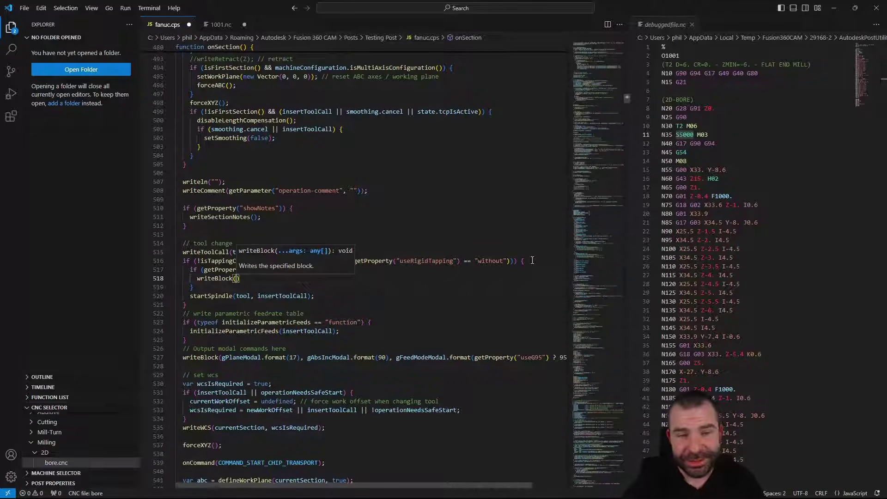
{"action": "type", "text": "mf"}
{"action": "key", "text": "Tab"}
{"action": "type", "text": ".form"}
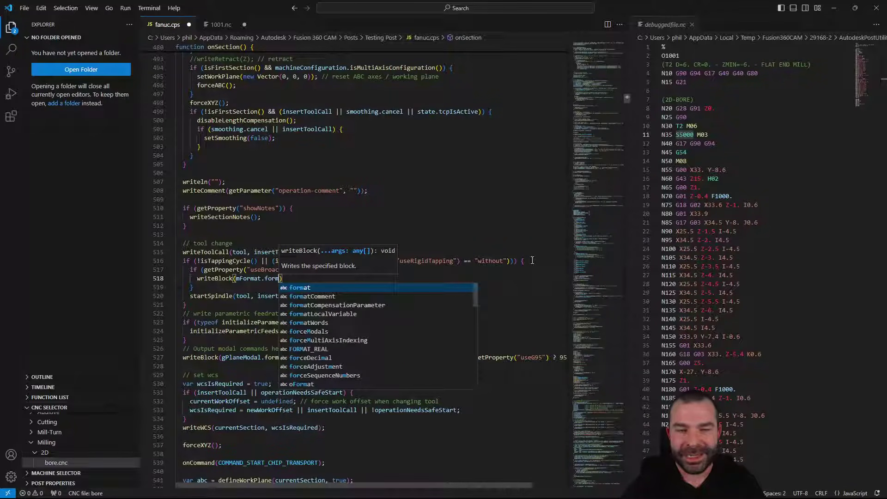
{"action": "key", "text": "Tab"}
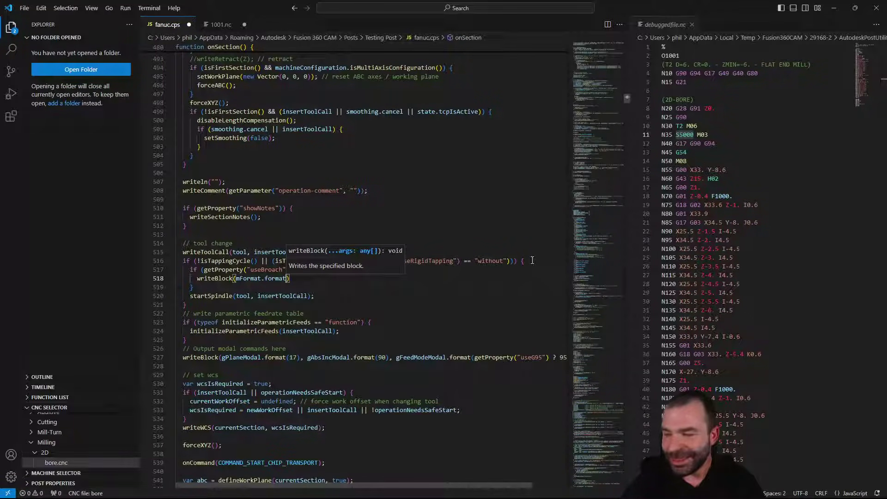
{"action": "type", "text": "(19)"}
{"action": "type", "text": ", "}
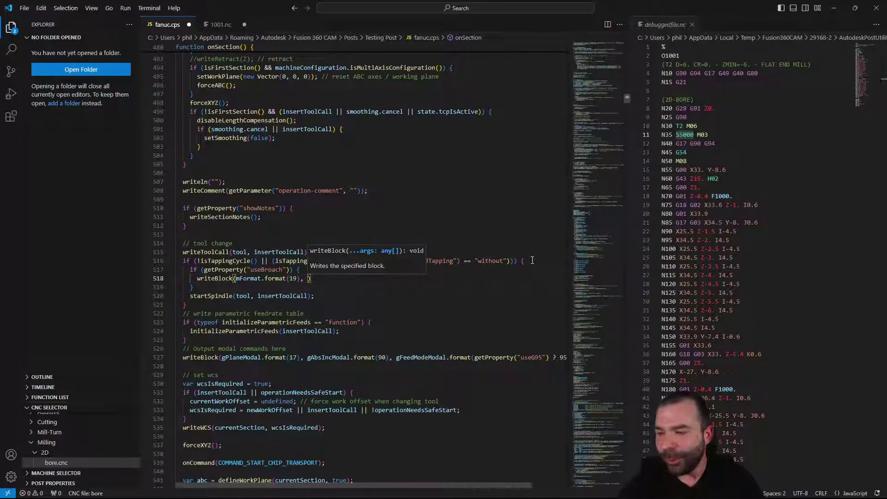
Add a second writeBlock argument that joins "B" with a parenthesized getProperty call.
{"action": "type", "text": "\""}
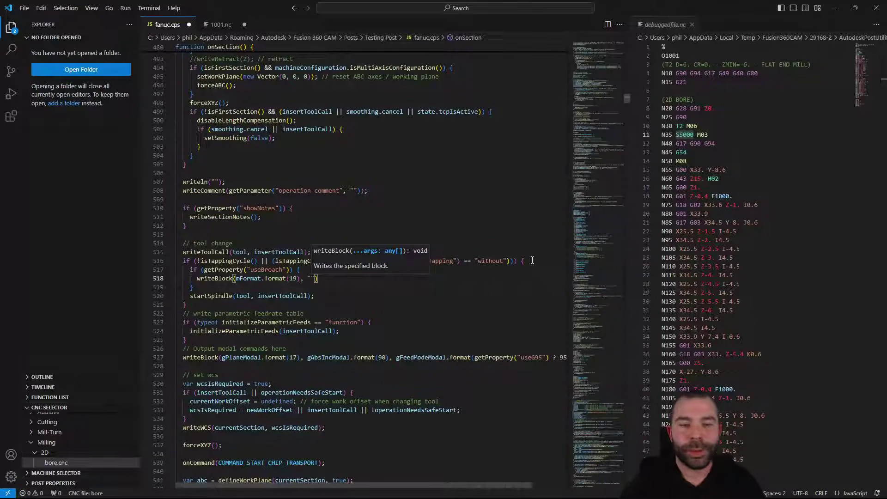
{"action": "type", "text": "B\" "}
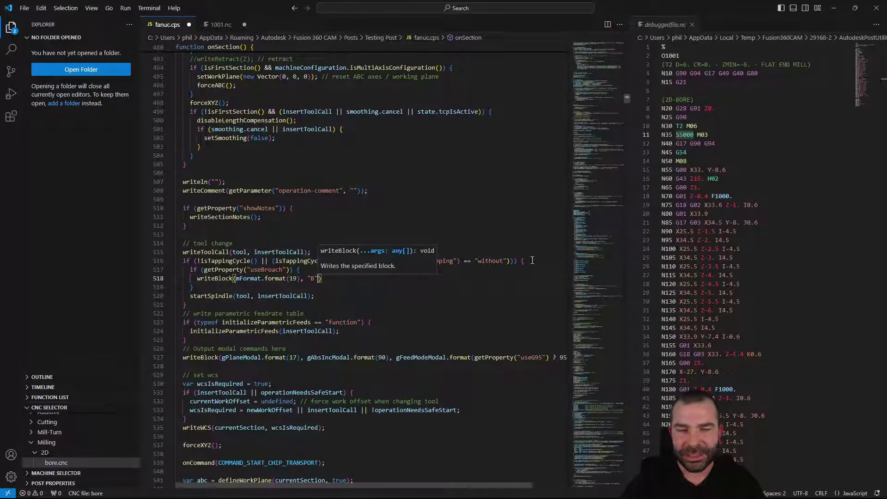
{"action": "type", "text": "+ "}
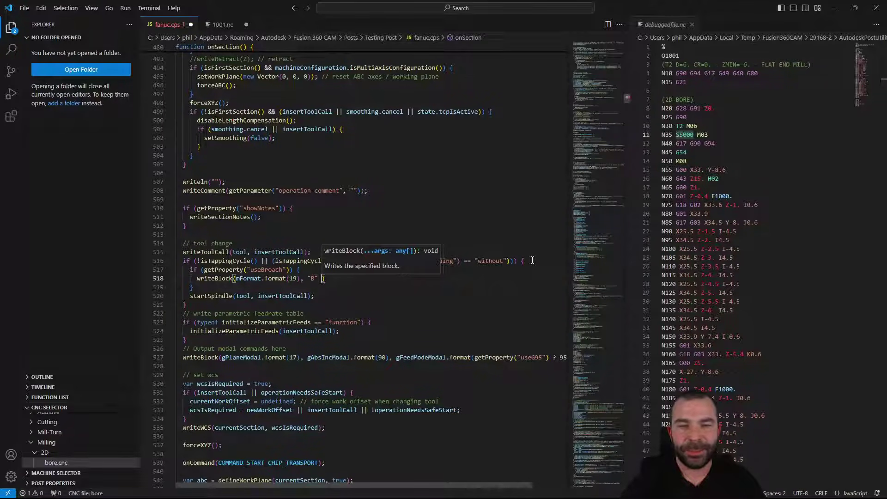
{"action": "type", "text": "(get"}
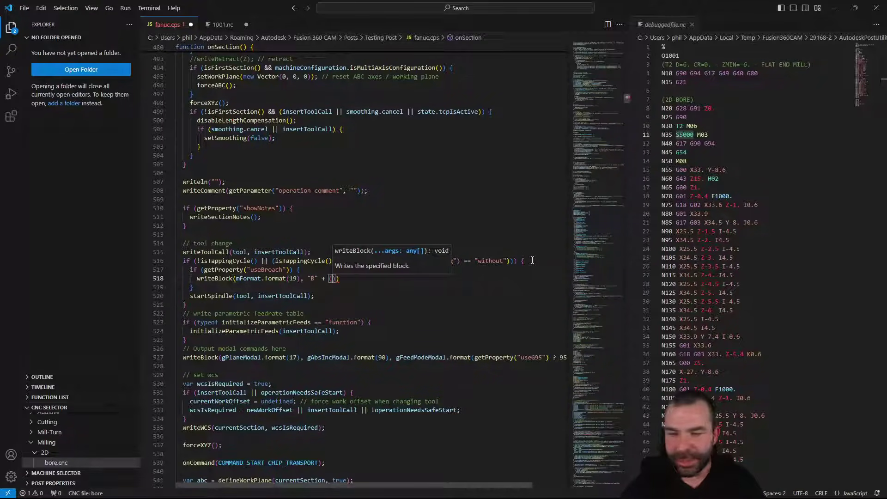
{"action": "type", "text": "pr"}
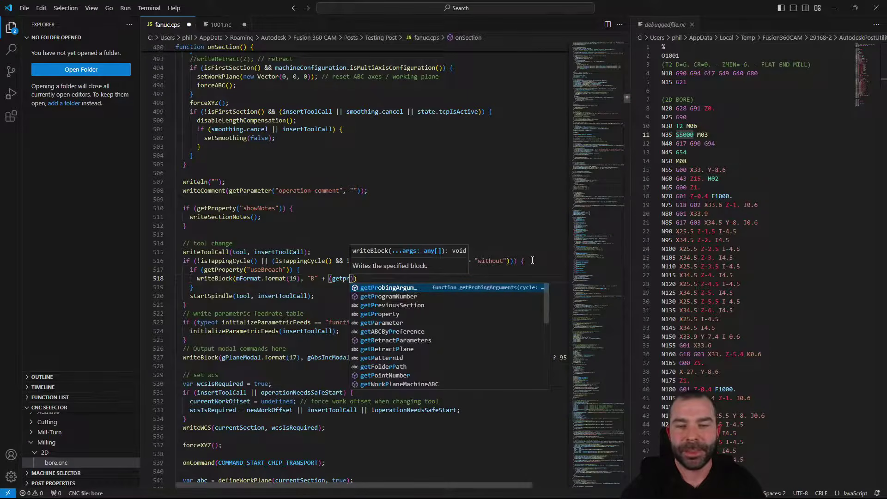
{"action": "type", "text": "op"}
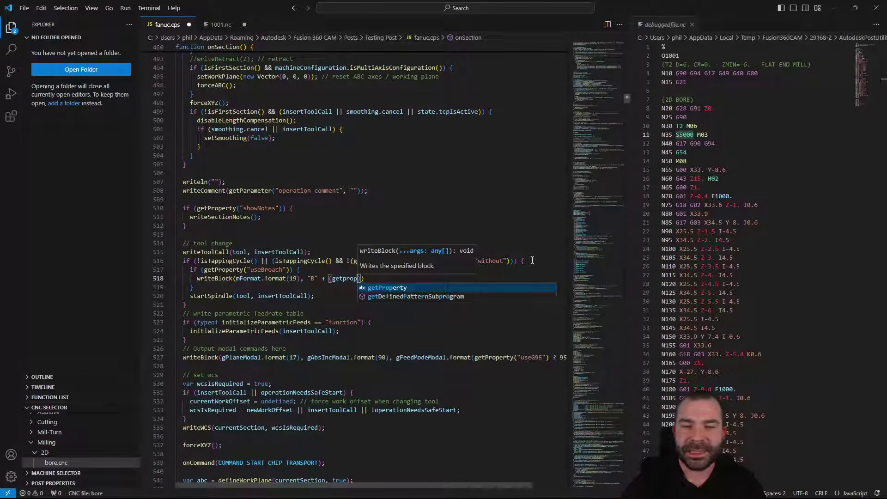
{"action": "key", "text": "Tab"}
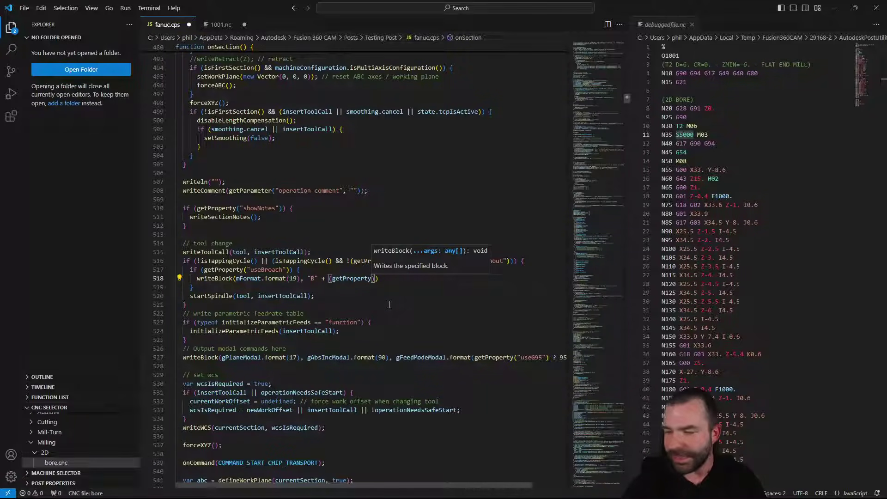
Pass "broachor" as the property name to getProperty in the writeBlock line and close the parentheses.
{"action": "type", "text": "("}
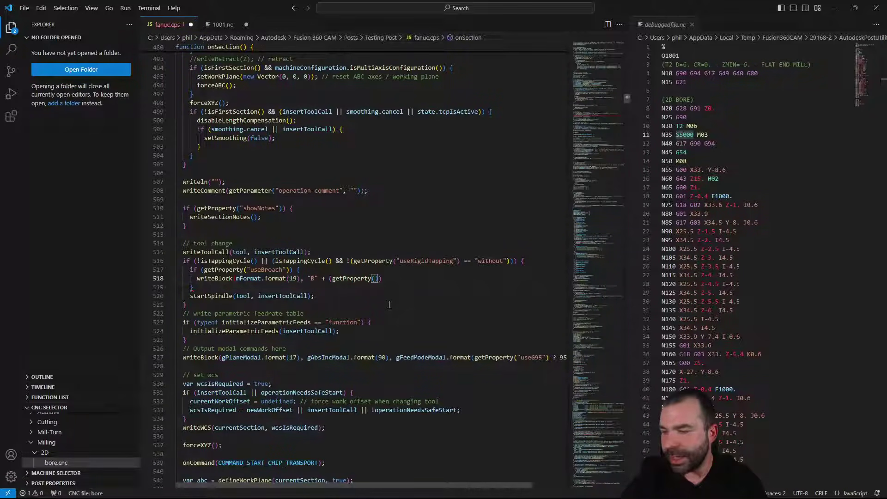
{"action": "type", "text": "_"}
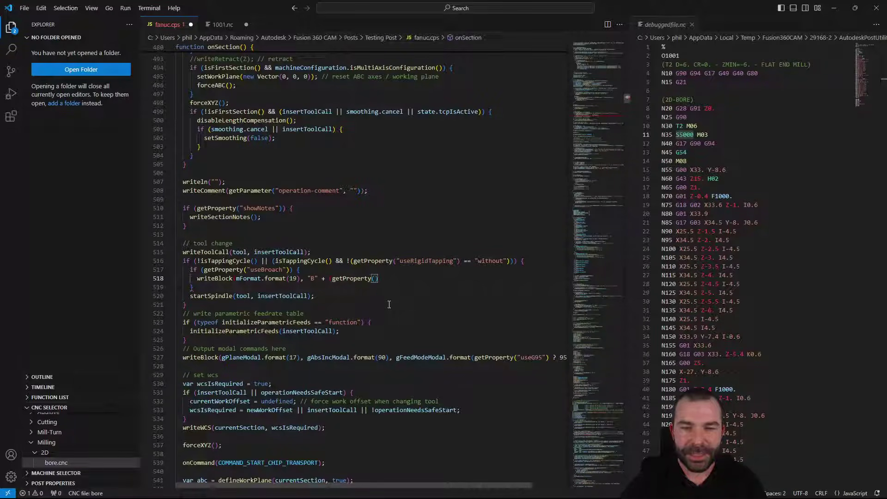
{"action": "key", "text": "BackSpace"}
{"action": "type", "text": "\"Bro"}
{"action": "key", "text": "BackSpace"}
{"action": "key", "text": "BackSpace"}
{"action": "key", "text": "BackSpace"}
{"action": "type", "text": "broaching"}
{"action": "key", "text": "BackSpace"}
{"action": "key", "text": "BackSpace"}
{"action": "key", "text": "BackSpace"}
{"action": "type", "text": "chor\""}
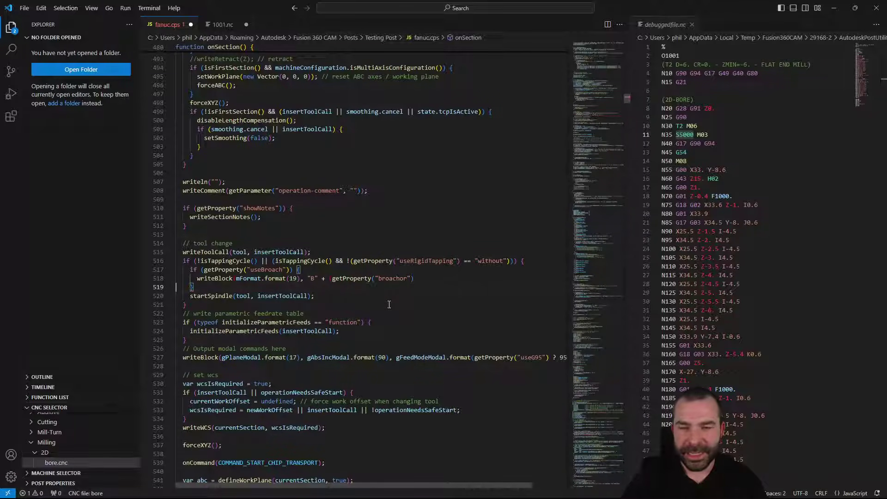
{"action": "type", "text": ")"}
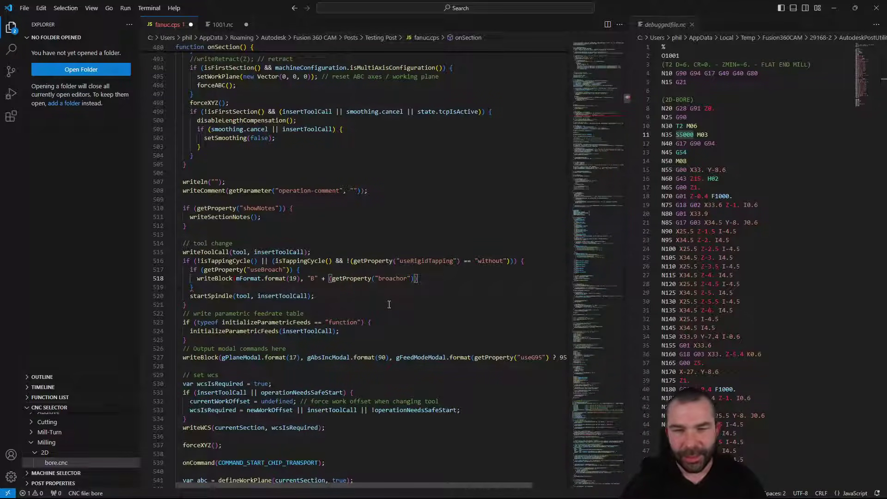
Wrap the startSpindle call in a braced else block following the useBroach if block.
{"action": "left_click", "coordinate": [206, 290]}
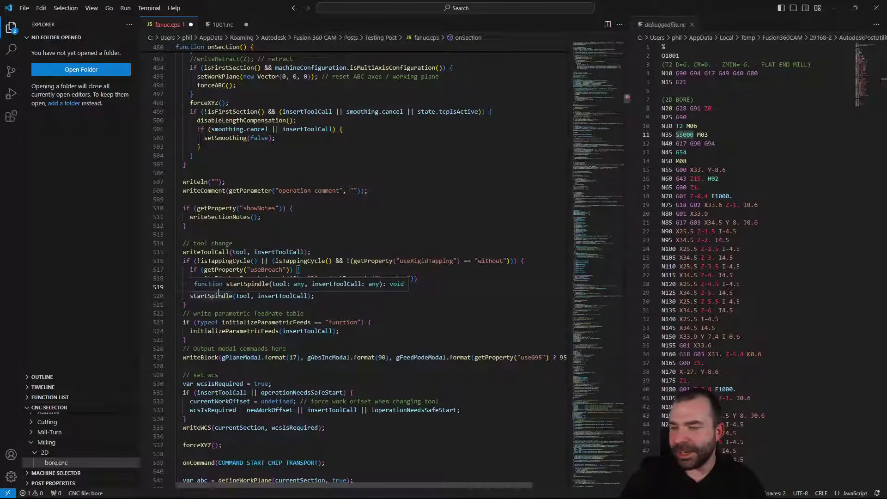
{"action": "key", "text": "Escape"}
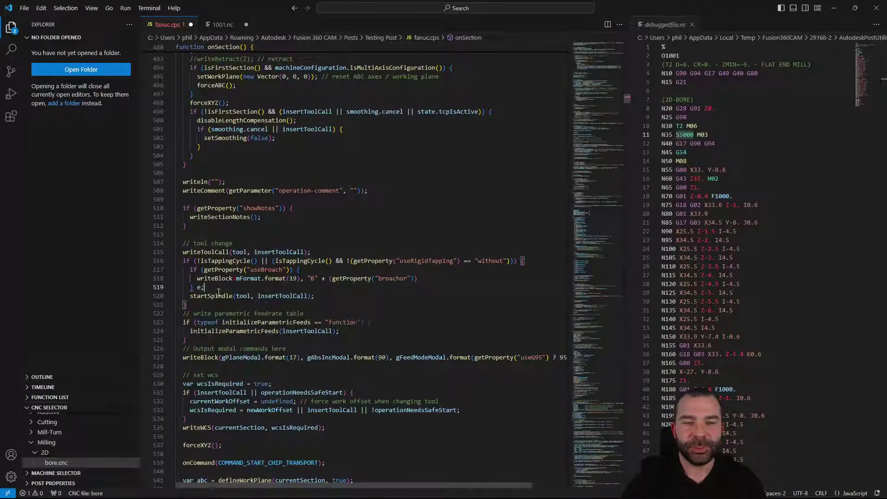
{"action": "type", "text": "else {"}
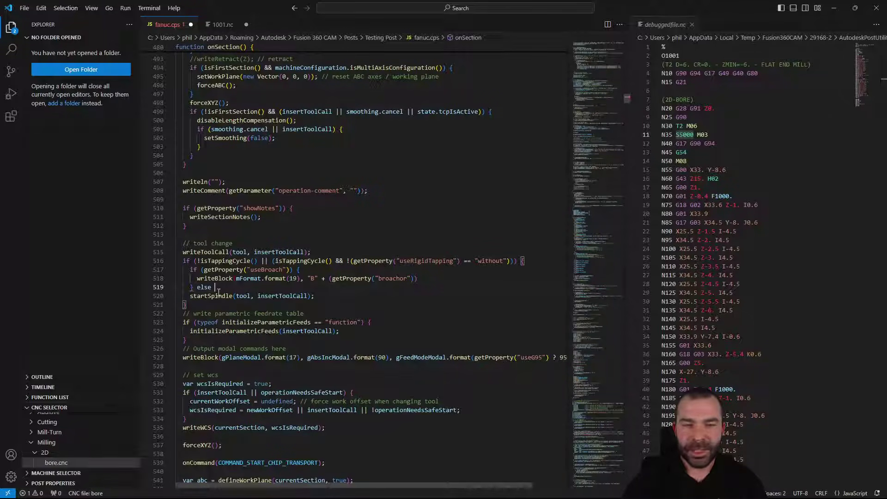
{"action": "key", "text": "Delete"}
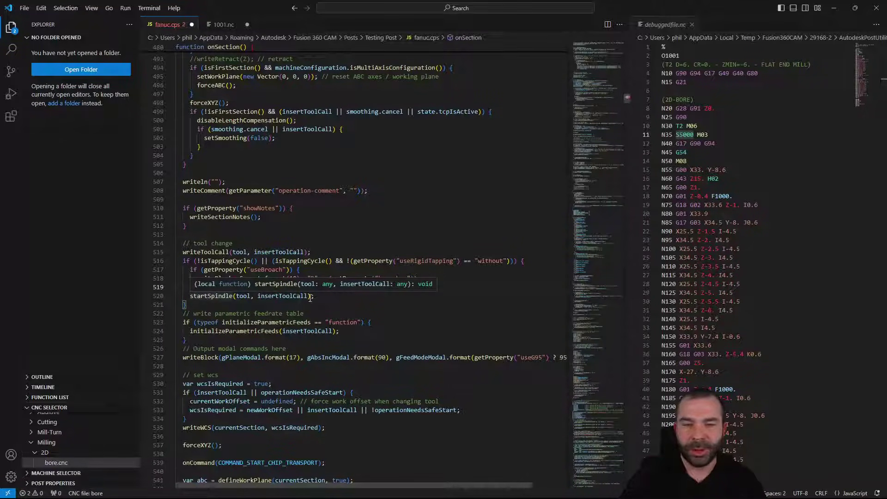
{"action": "left_click", "coordinate": [327, 295]}
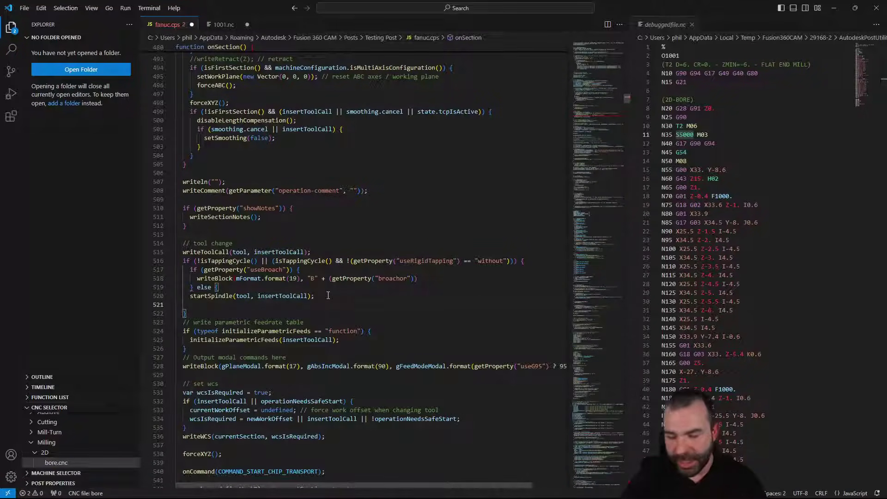
{"action": "key", "text": "Return"}
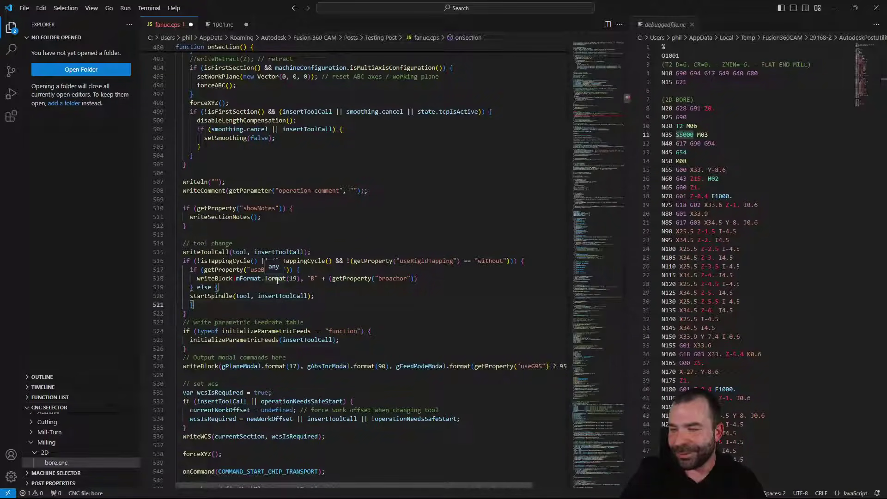
Add the missing opening parenthesis after writeBlock on the M19 line and end the call with a closing parenthesis and semicolon.
{"action": "key", "text": "Up"}
{"action": "key", "text": "Up"}
{"action": "key", "text": "Up"}
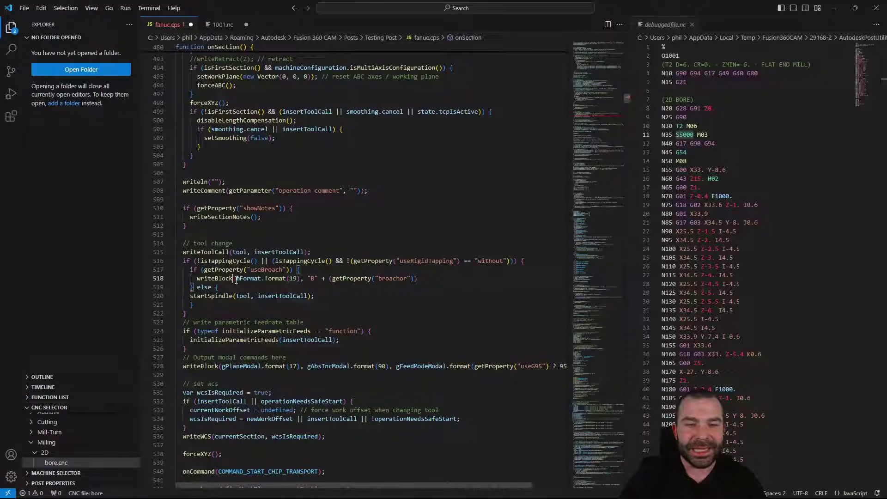
{"action": "left_click", "coordinate": [418, 280]}
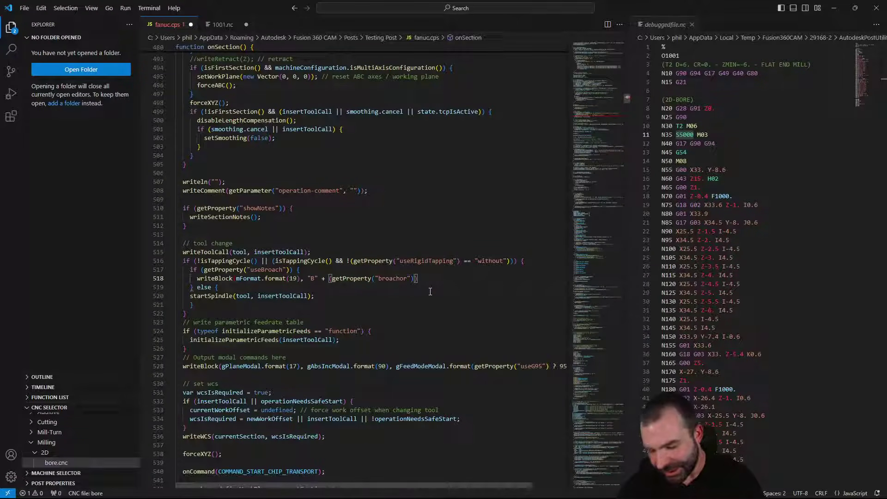
{"action": "key", "text": "Home"}
{"action": "key", "text": "ctrl+Right"}
{"action": "type", "text": "("}
{"action": "key", "text": "End"}
{"action": "type", "text": ");"}
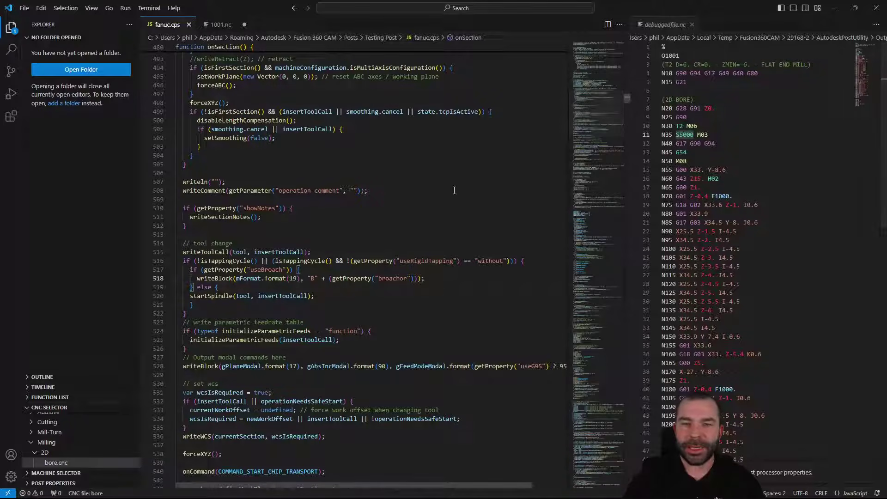
Find the useBroach property definition and replace its default value with "ture".
{"action": "double_click", "coordinate": [275, 270]}
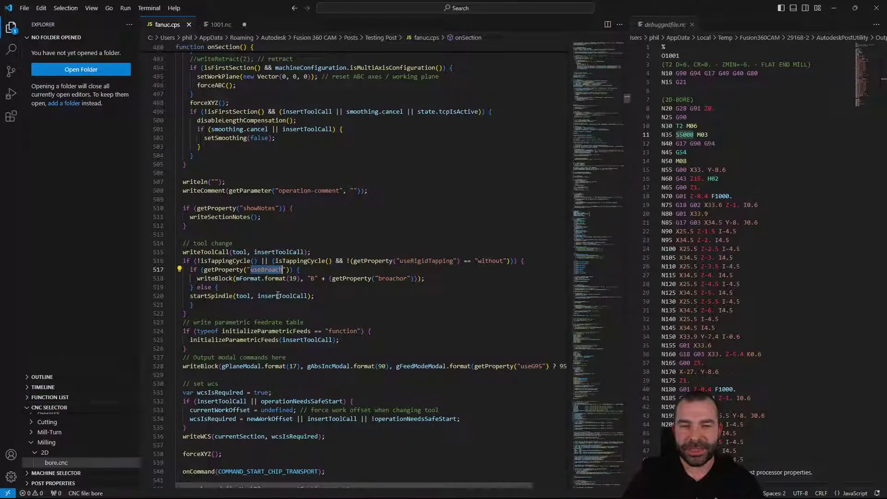
{"action": "key", "text": "ctrl+f"}
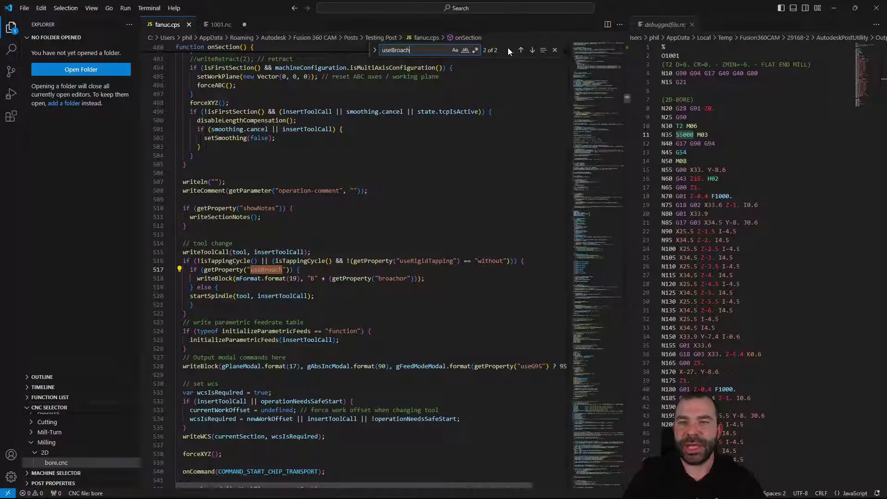
{"action": "left_click", "coordinate": [519, 50]}
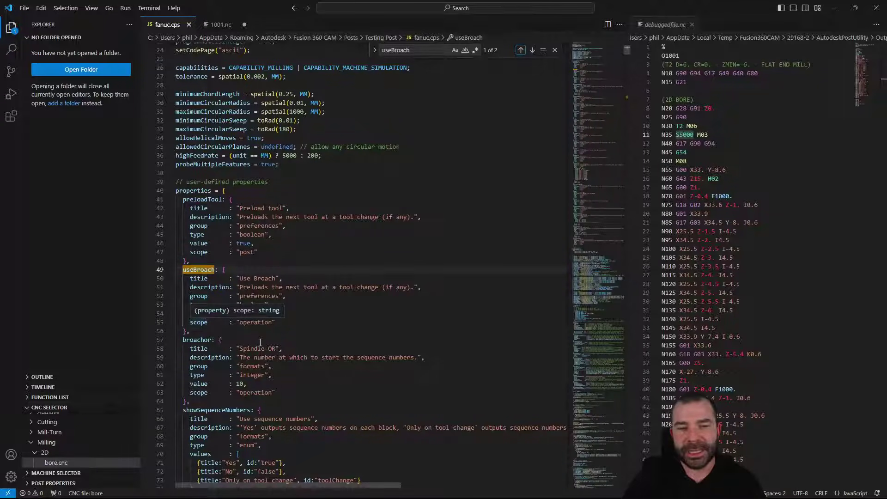
{"action": "left_click", "coordinate": [255, 314]}
{"action": "key", "text": "BackSpace"}
{"action": "key", "text": "BackSpace"}
{"action": "key", "text": "BackSpace"}
{"action": "key", "text": "BackSpace"}
{"action": "key", "text": "BackSpace"}
{"action": "type", "text": "ture,"}
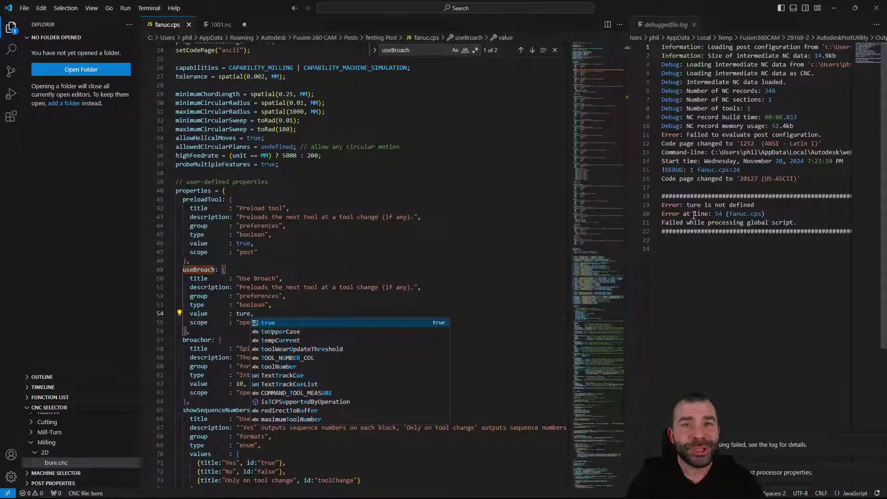
Correct the misspelled useBroach default value to true and save the post file.
{"action": "key", "text": "BackSpace"}
{"action": "key", "text": "BackSpace"}
{"action": "type", "text": "=r"}
{"action": "key", "text": "BackSpace"}
{"action": "key", "text": "BackSpace"}
{"action": "type", "text": "rue"}
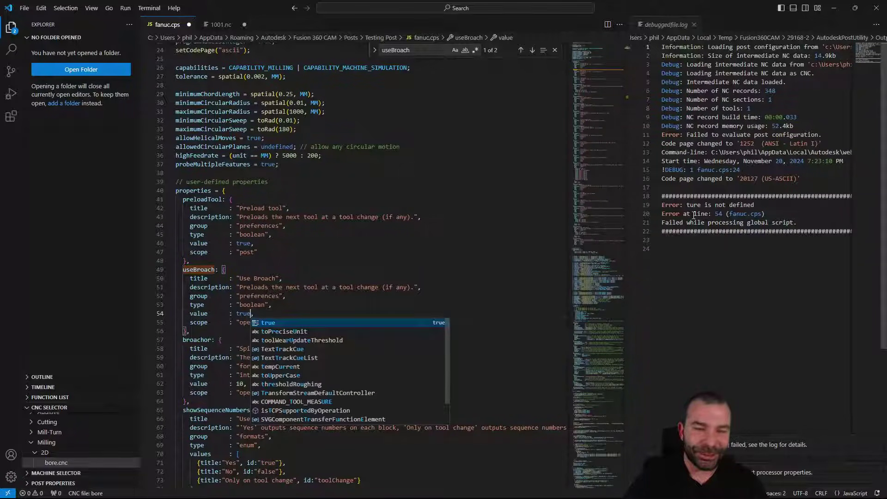
{"action": "key", "text": "Escape"}
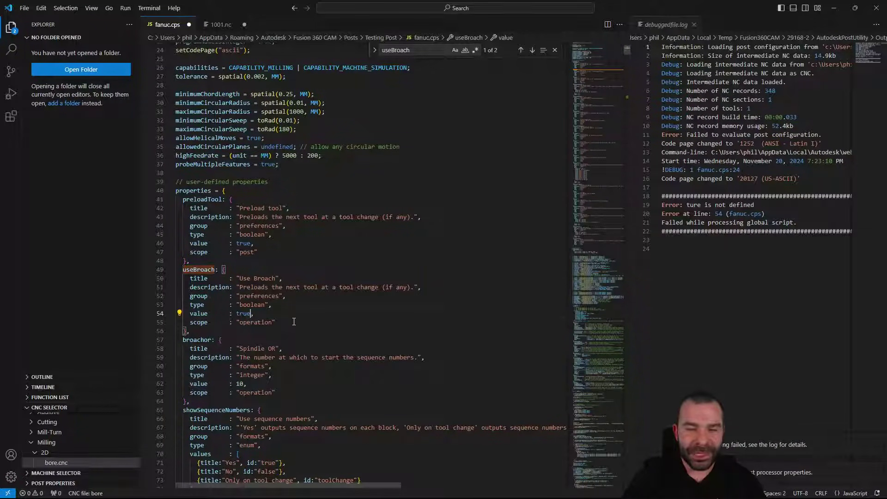
{"action": "key", "text": "ctrl+s"}
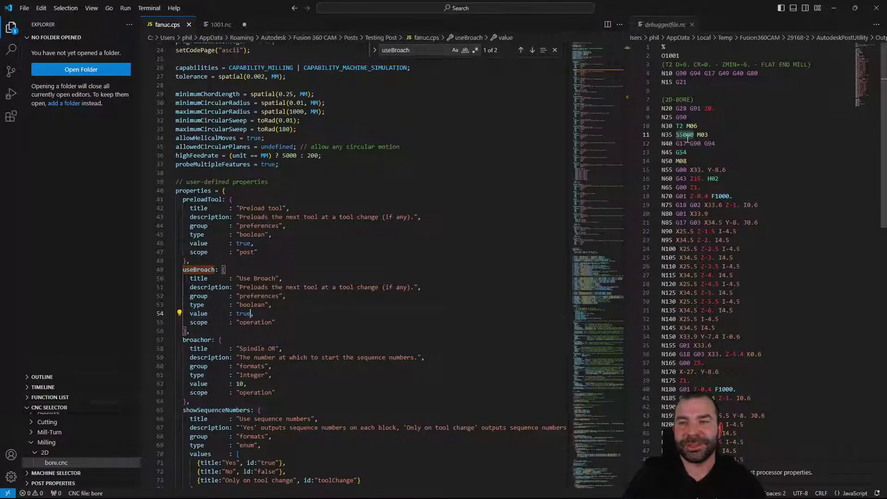
Set the useBroach property's default value to false and save the post file.
{"action": "key", "text": "BackSpace"}
{"action": "key", "text": "BackSpace"}
{"action": "key", "text": "BackSpace"}
{"action": "key", "text": "BackSpace"}
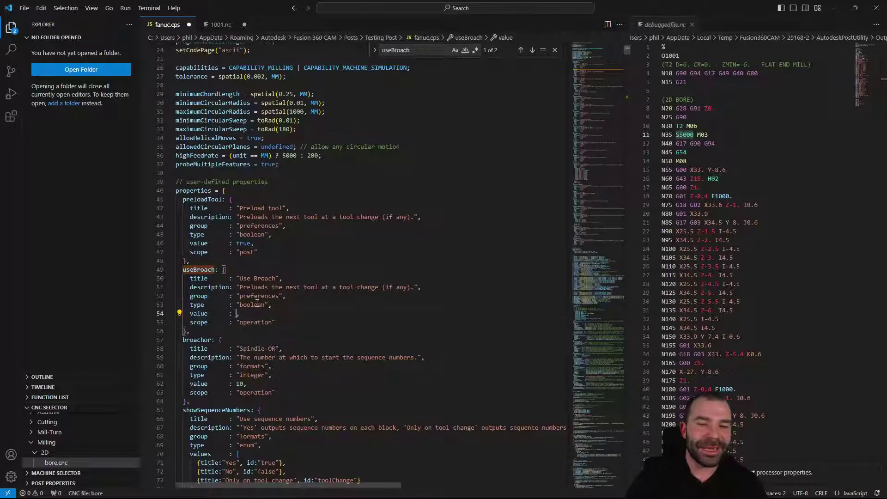
{"action": "type", "text": "false"}
{"action": "key", "text": "ctrl+s"}
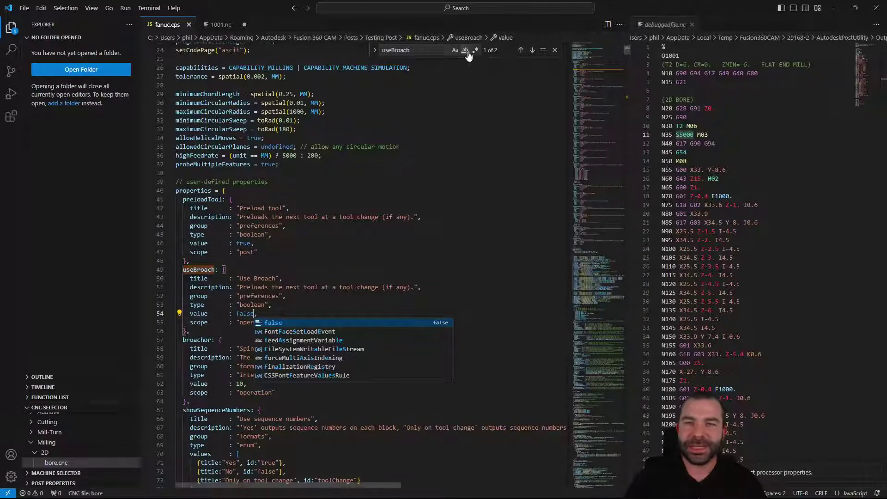
Search for broachor and go from its property definition to its use in the writeBlock line.
{"action": "left_click", "coordinate": [201, 340]}
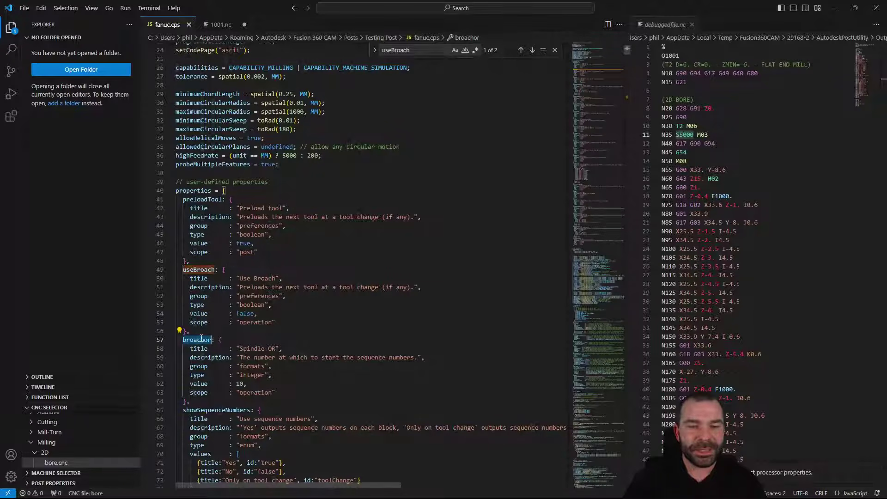
{"action": "double_click", "coordinate": [202, 340]}
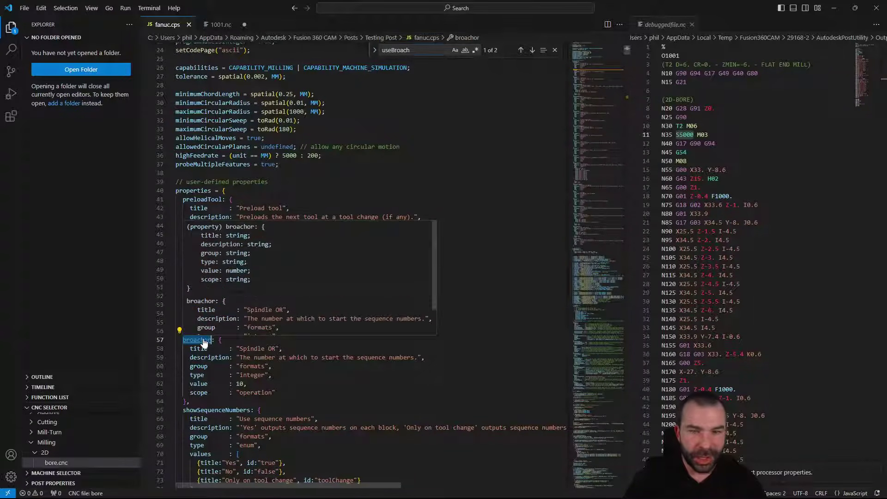
{"action": "key", "text": "ctrl+f"}
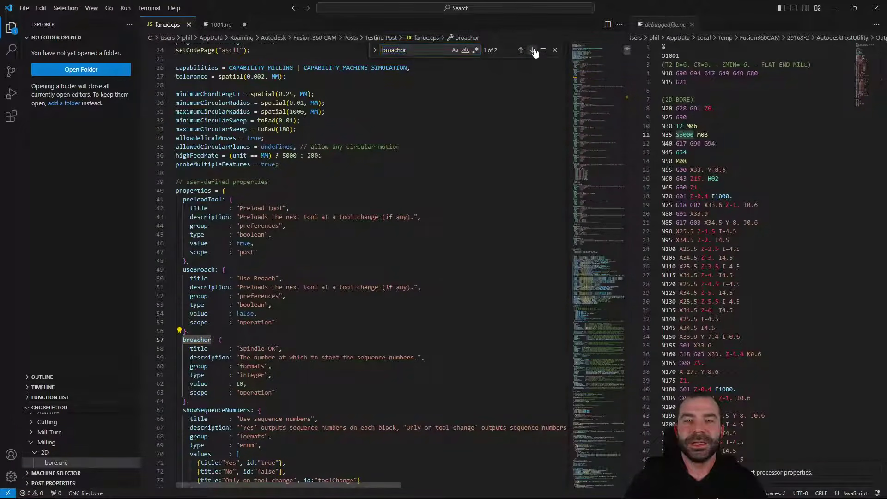
{"action": "left_click", "coordinate": [532, 50]}
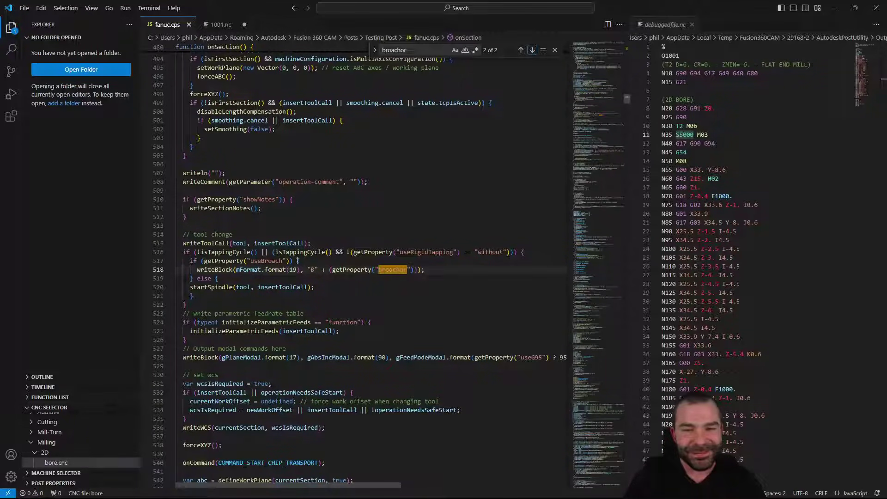
{"action": "left_click", "coordinate": [392, 270]}
{"action": "left_click", "coordinate": [327, 287]}
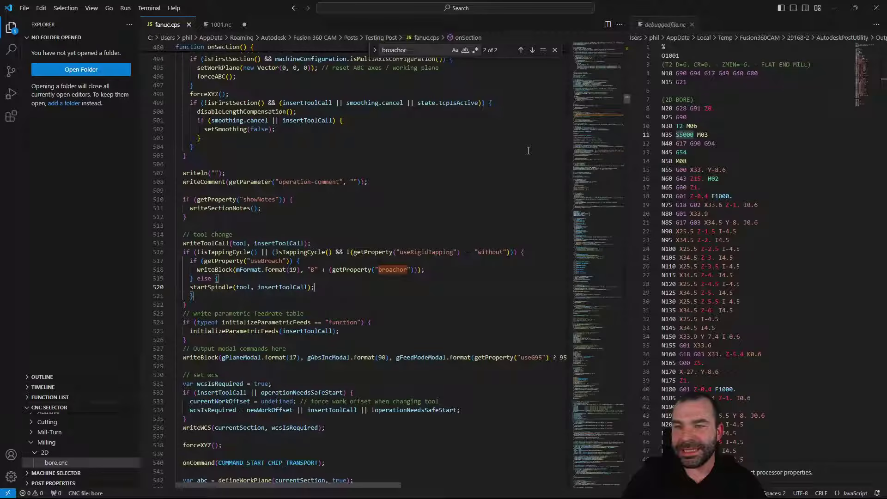
Search for "broachin" to return to the useBroach property and set its default value to true.
{"action": "scroll", "coordinate": [314, 114], "scroll_direction": "up", "scroll_amount": 1}
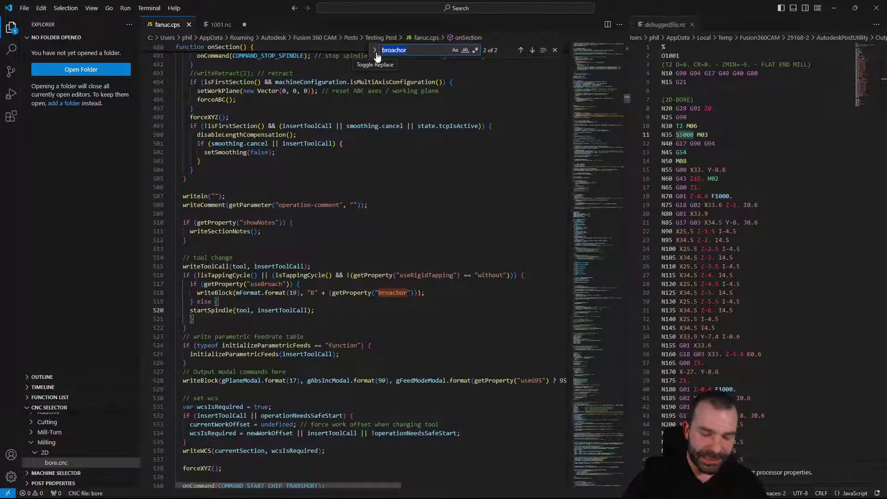
{"action": "key", "text": "BackSpace"}
{"action": "key", "text": "BackSpace"}
{"action": "type", "text": "in"}
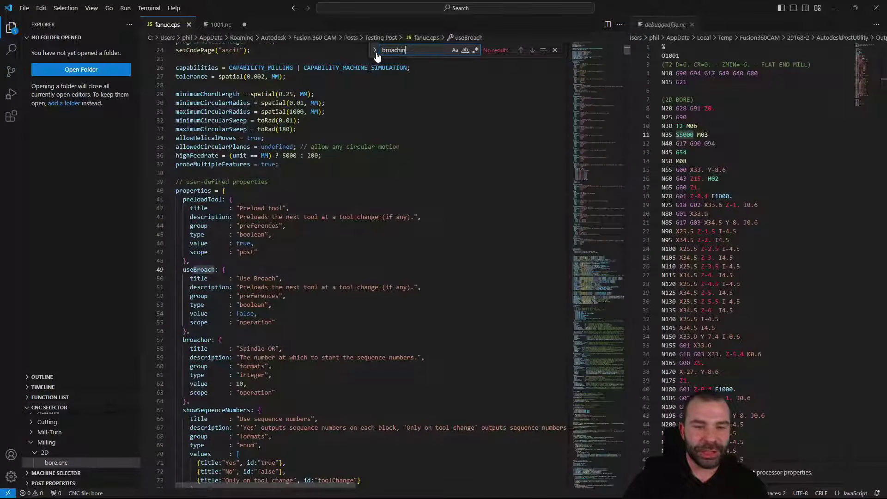
{"action": "double_click", "coordinate": [244, 314]}
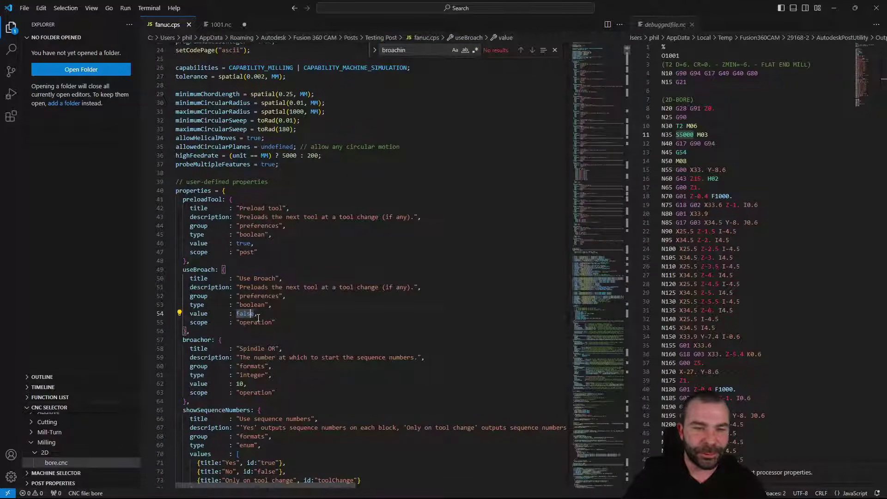
{"action": "type", "text": "true"}
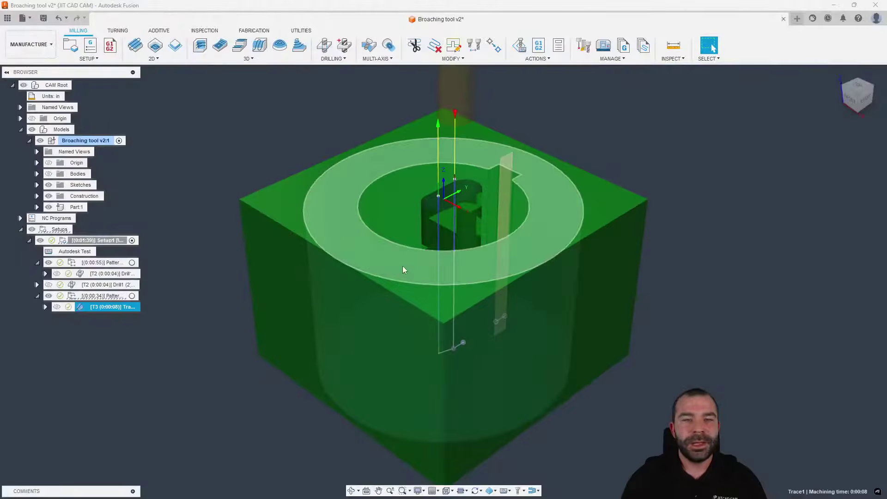
Switch to Fusion and enable Use Broach in the Trace1 operation's post properties.
{"action": "right_click", "coordinate": [101, 307]}
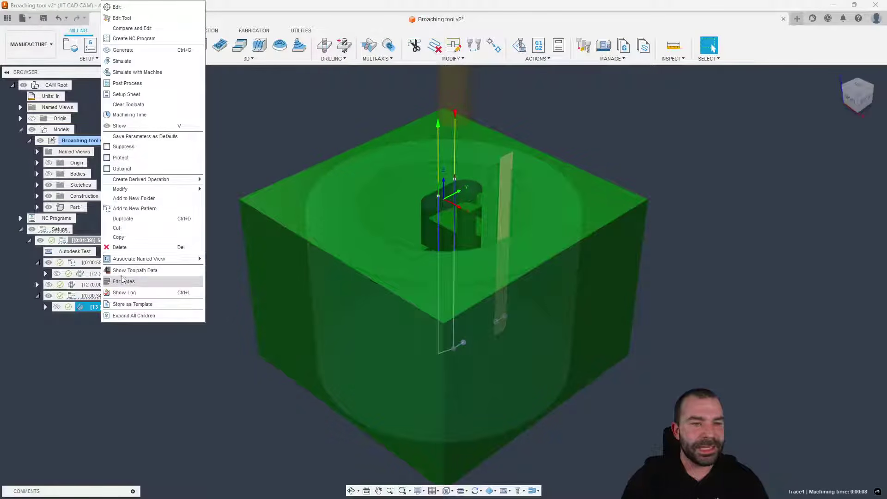
{"action": "left_click", "coordinate": [117, 7]}
{"action": "left_click", "coordinate": [857, 141]}
{"action": "left_click", "coordinate": [814, 182]}
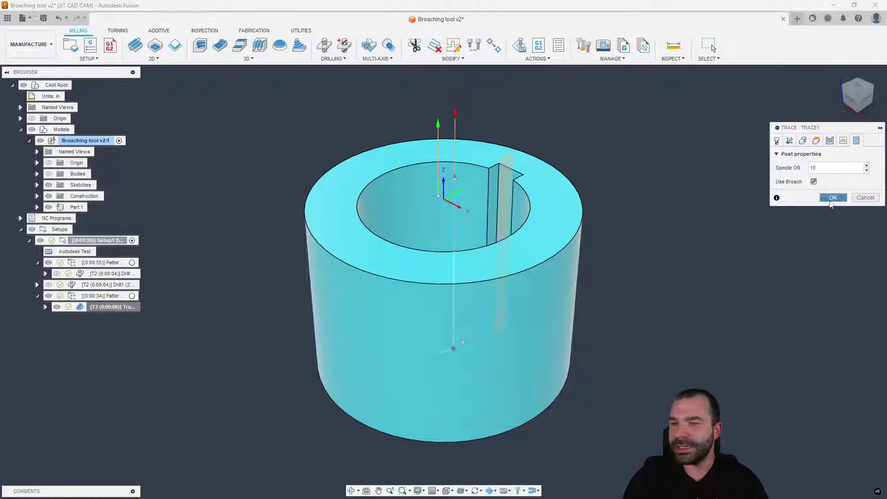
{"action": "left_click", "coordinate": [830, 202]}
Create an NC program from the Trace1 operation and post it as 1001 with the FANUC post, overwriting the existing file.
{"action": "right_click", "coordinate": [99, 307]}
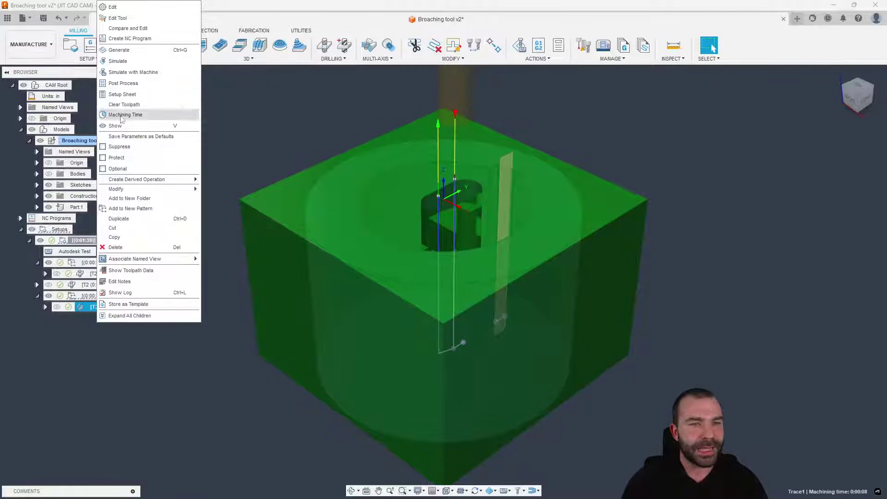
{"action": "left_click", "coordinate": [130, 39]}
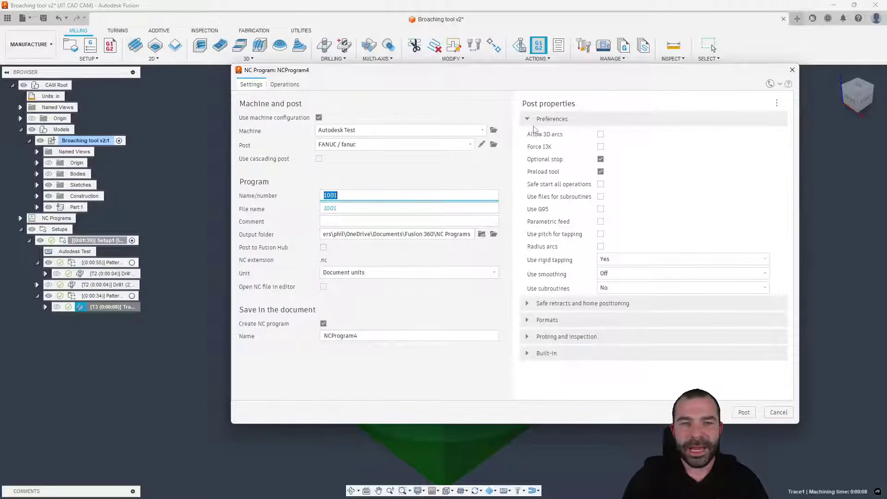
{"action": "left_click", "coordinate": [738, 412]}
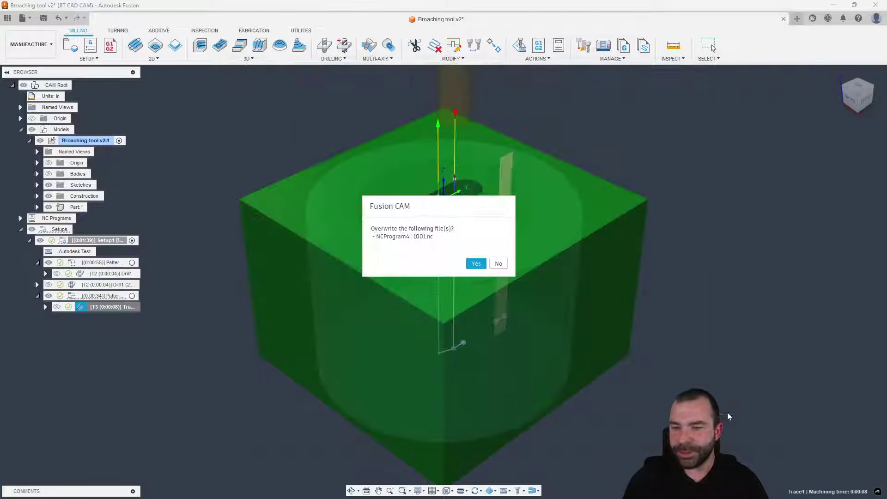
{"action": "left_click", "coordinate": [476, 263]}
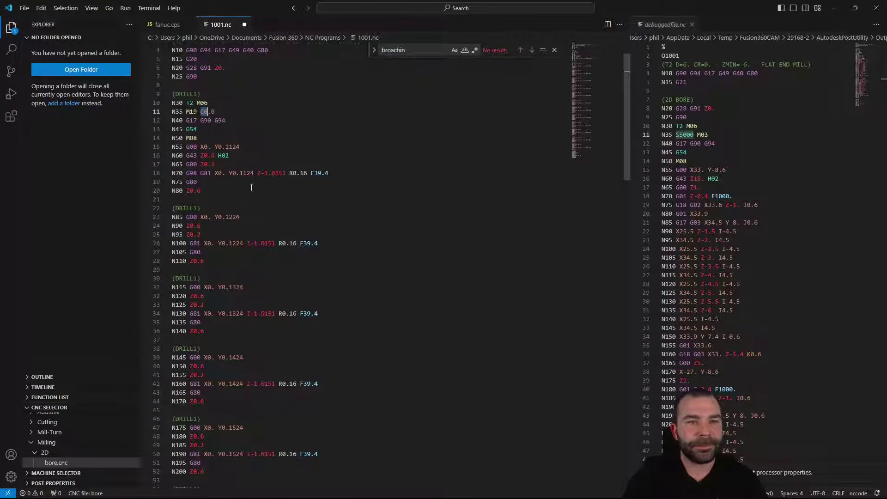
Review the old 1001.nc in Visual Studio Code and close it without saving its changes.
{"action": "scroll", "coordinate": [205, 127], "scroll_direction": "up", "scroll_amount": 2}
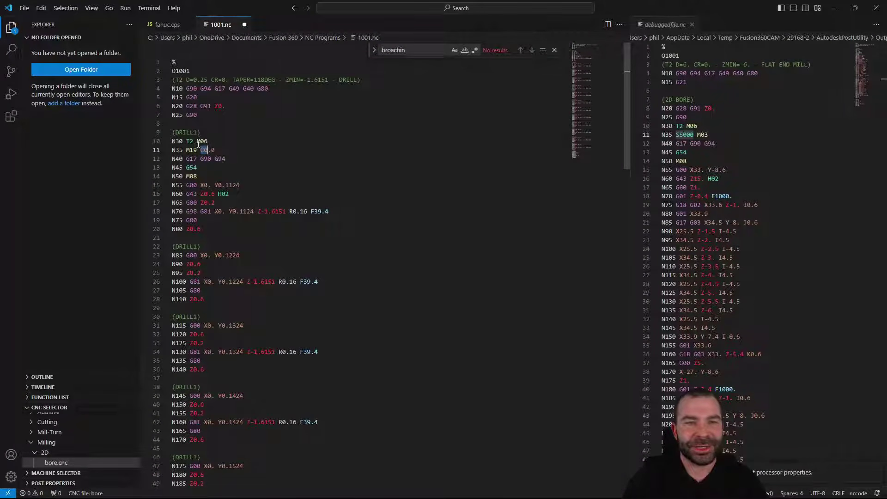
{"action": "left_click", "coordinate": [244, 24]}
{"action": "left_click", "coordinate": [459, 261]}
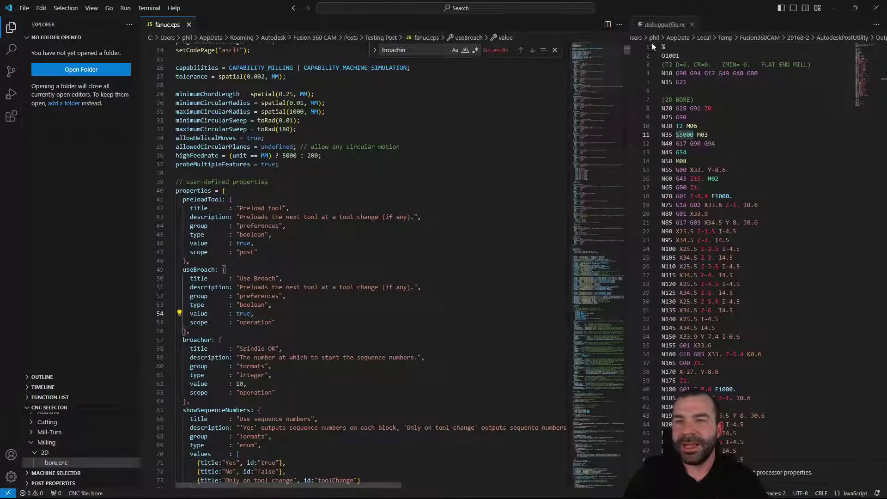
Close debuggedfile.nc, switch to Fusion and post the Trace1 operation as program 1001, overwriting the existing file.
{"action": "left_click", "coordinate": [692, 25]}
{"action": "left_click", "coordinate": [834, 8]}
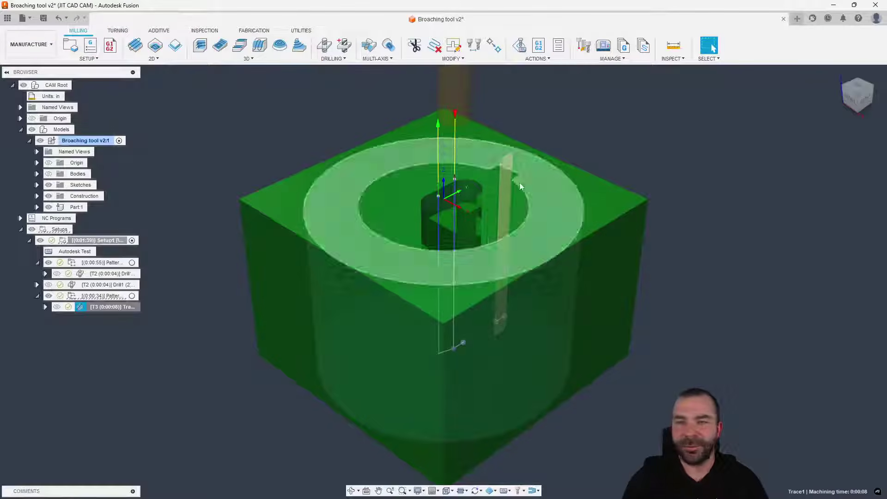
{"action": "right_click", "coordinate": [114, 306]}
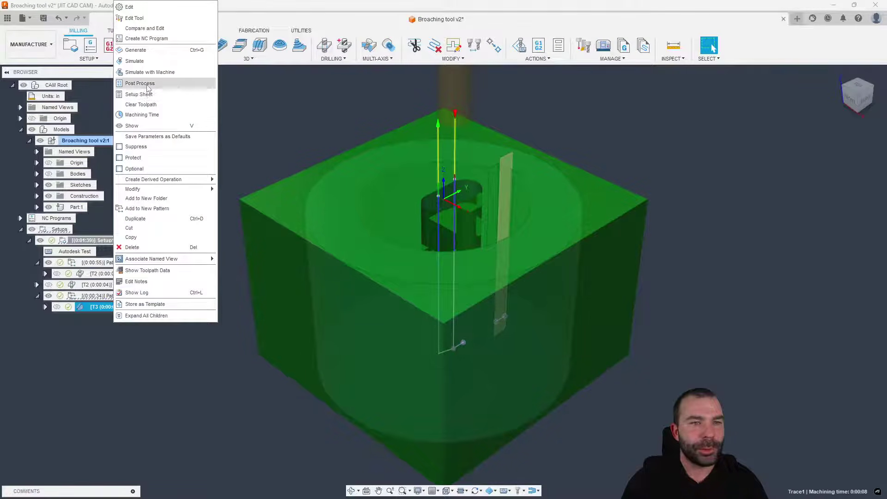
{"action": "left_click", "coordinate": [147, 84]}
{"action": "left_click", "coordinate": [742, 412]}
{"action": "key", "text": "Return"}
{"action": "left_click", "coordinate": [766, 476]}
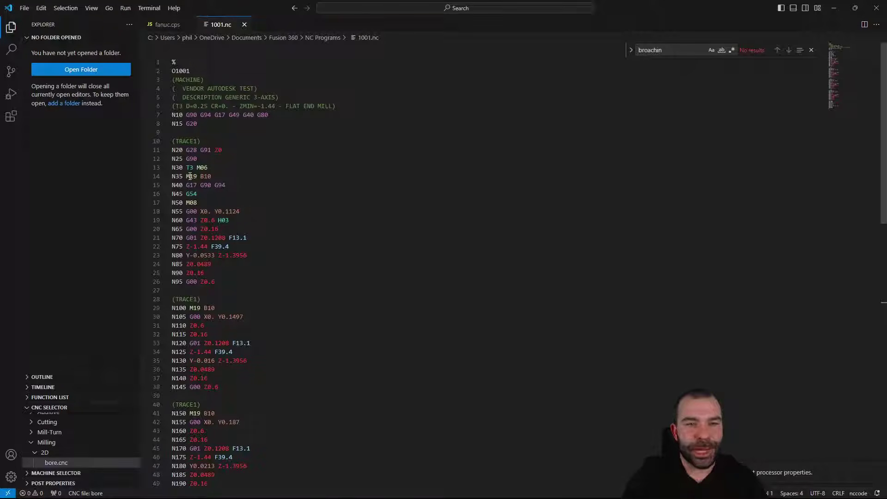
Examine the spindle orientation command in block N35 of 1001.nc against the broaching properties in fanuc.cps.
{"action": "left_click_drag", "start_coordinate": [186, 176], "coordinate": [211, 176]}
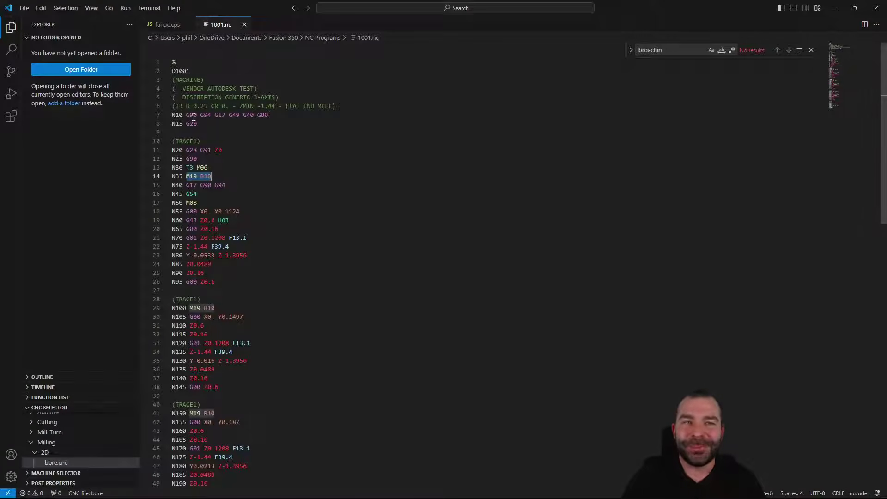
{"action": "left_click", "coordinate": [167, 24]}
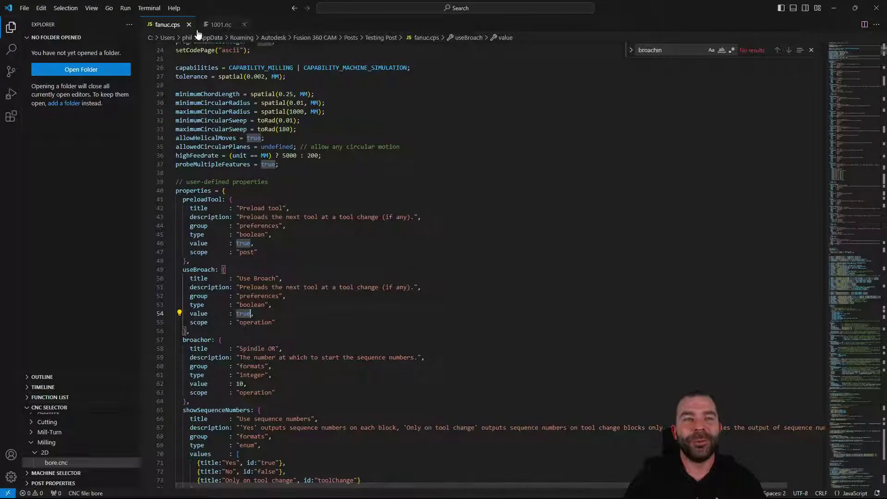
{"action": "left_click", "coordinate": [221, 25]}
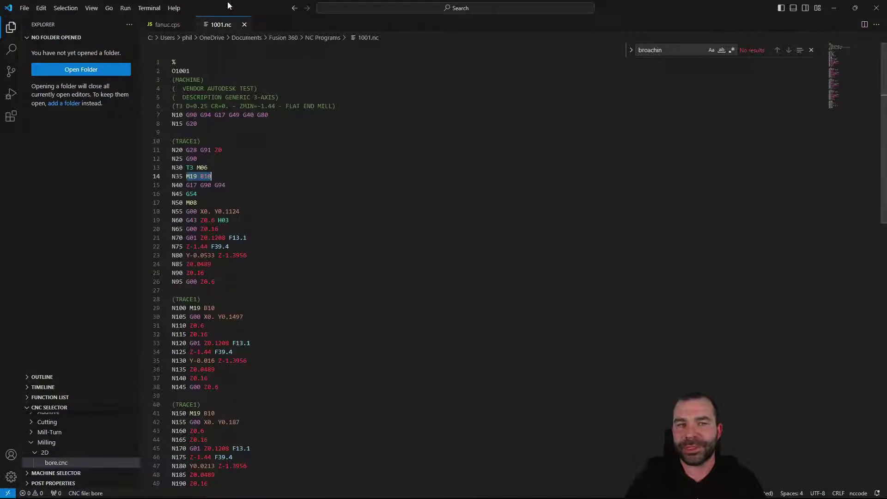
Close 1001.nc and set the useBroach property's default value to false in fanuc.cps.
{"action": "left_click", "coordinate": [244, 25]}
{"action": "key", "text": "BackSpace"}
{"action": "key", "text": "BackSpace"}
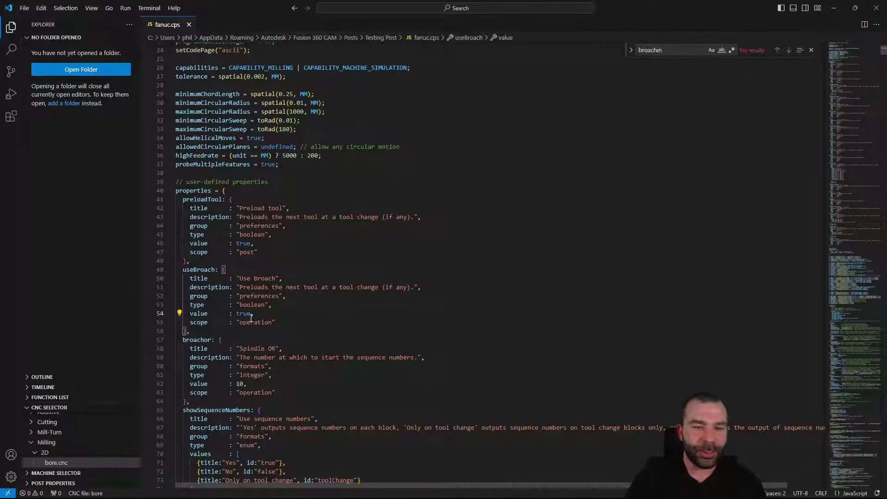
{"action": "key", "text": "BackSpace"}
{"action": "key", "text": "BackSpace"}
{"action": "type", "text": "false"}
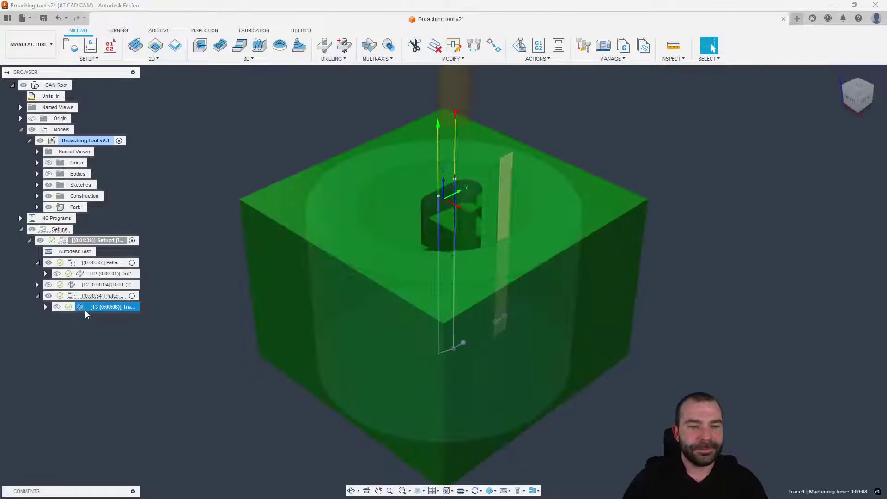
Post Trace1 from Fusion as 1001 over the existing file, check the spindle command in block N35, and close the output.
{"action": "right_click", "coordinate": [83, 309]}
{"action": "left_click", "coordinate": [113, 84]}
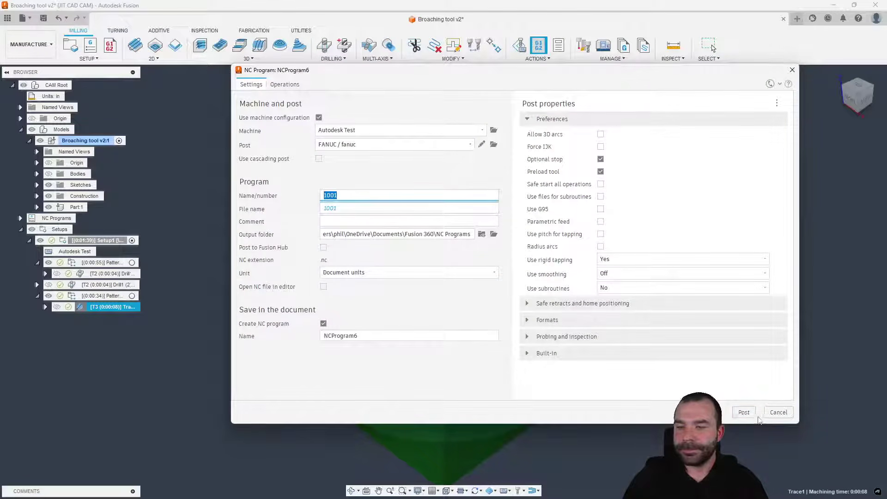
{"action": "left_click", "coordinate": [744, 412]}
{"action": "left_click", "coordinate": [477, 267]}
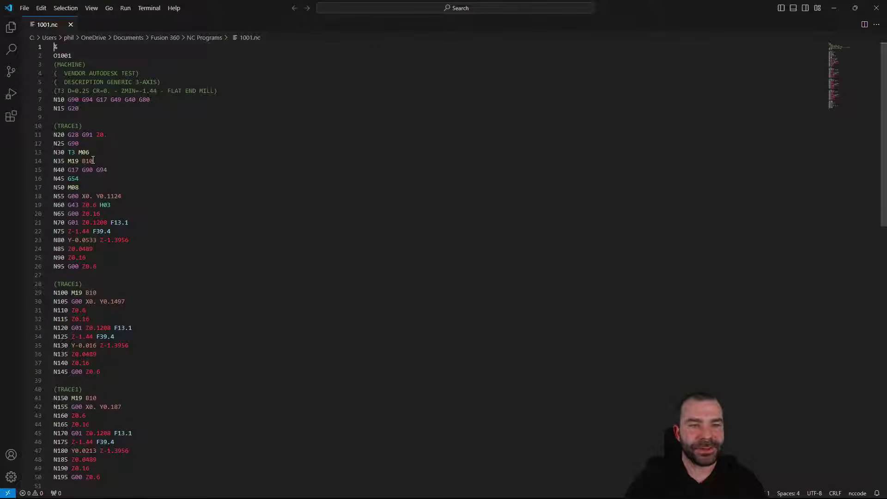
{"action": "left_click_drag", "start_coordinate": [93, 159], "coordinate": [68, 161]}
{"action": "left_click", "coordinate": [876, 8]}
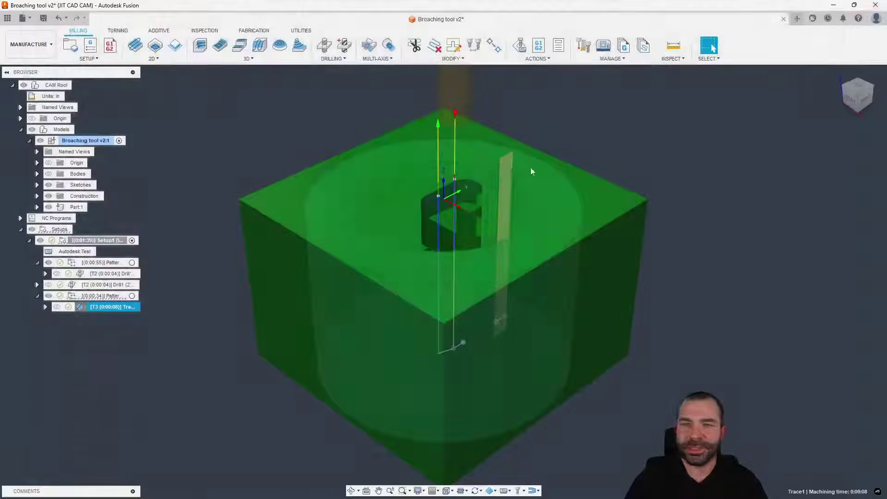
Set Spindle OR to 25 in the Trace1 operation's post properties.
{"action": "double_click", "coordinate": [74, 307]}
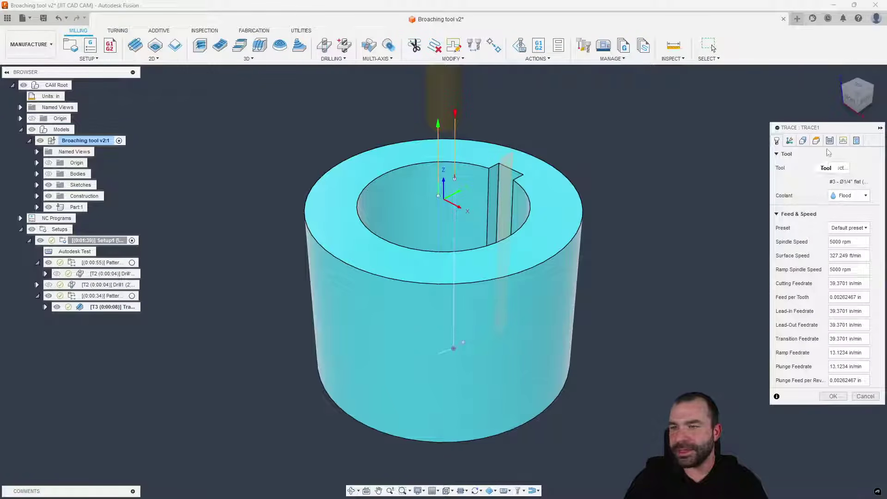
{"action": "left_click", "coordinate": [856, 141]}
{"action": "type", "text": "25"}
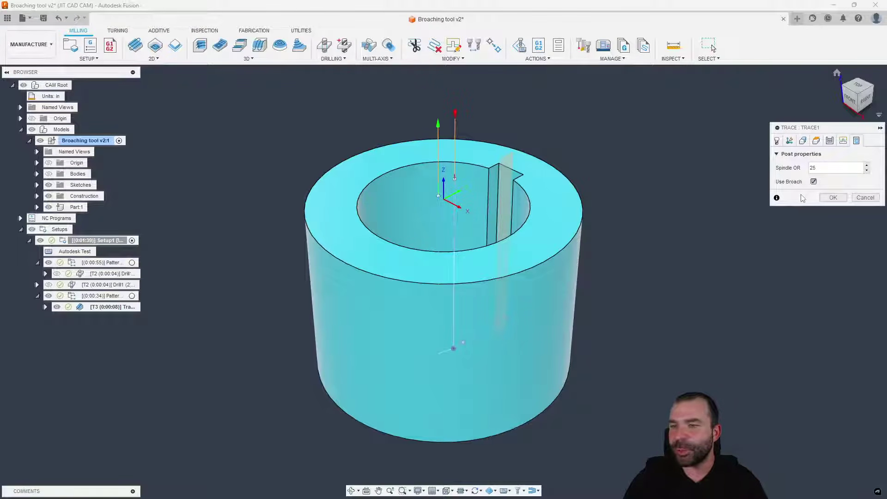
{"action": "left_click", "coordinate": [833, 198]}
Post the Trace1 operation as 1001 with the FANUC post, overwriting the existing file.
{"action": "right_click", "coordinate": [94, 307]}
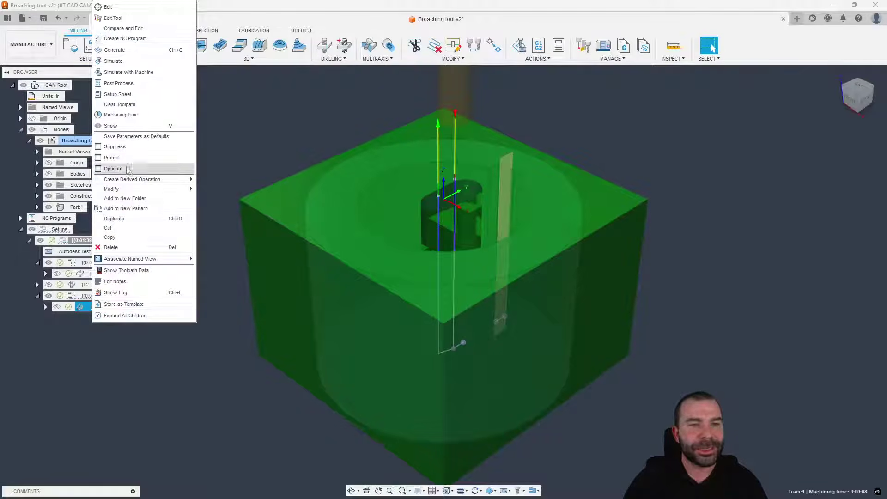
{"action": "left_click", "coordinate": [128, 83]}
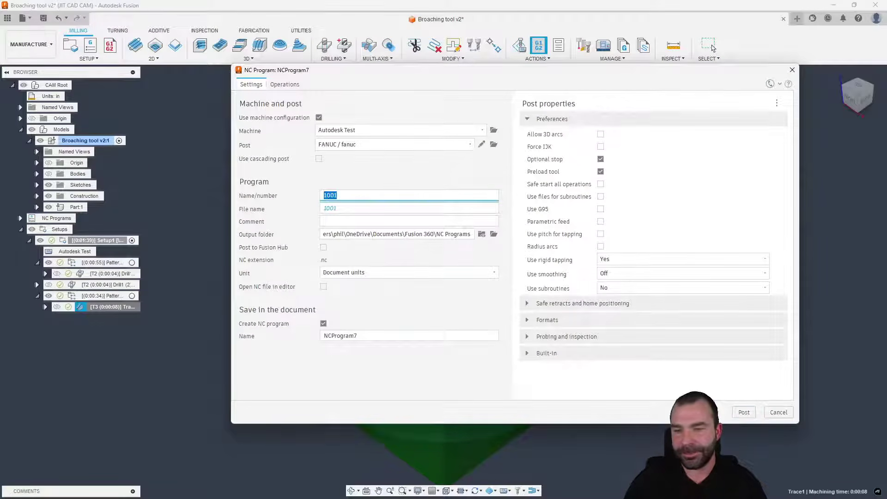
{"action": "left_click", "coordinate": [738, 409]}
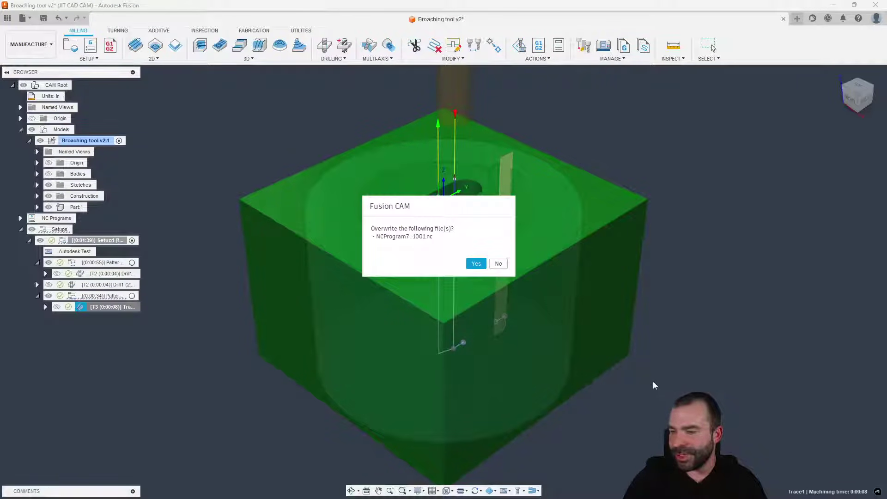
{"action": "left_click", "coordinate": [476, 263]}
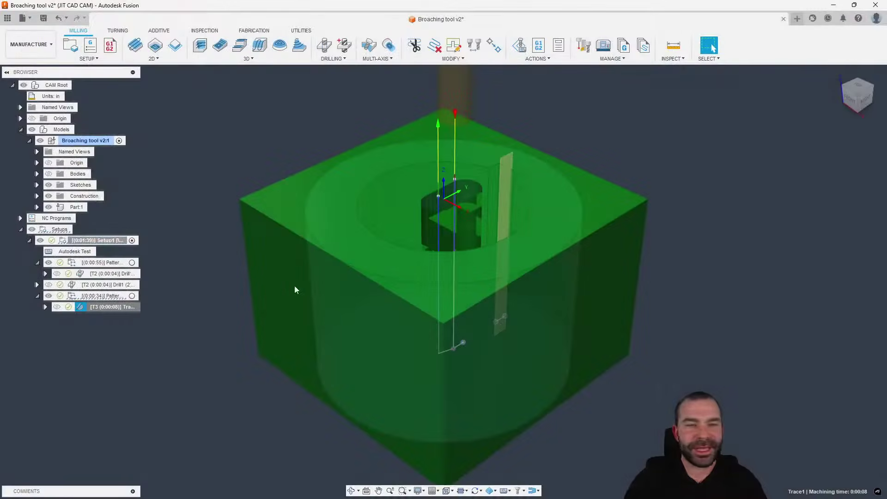
{"action": "right_click", "coordinate": [78, 307]}
{"action": "left_click", "coordinate": [110, 86]}
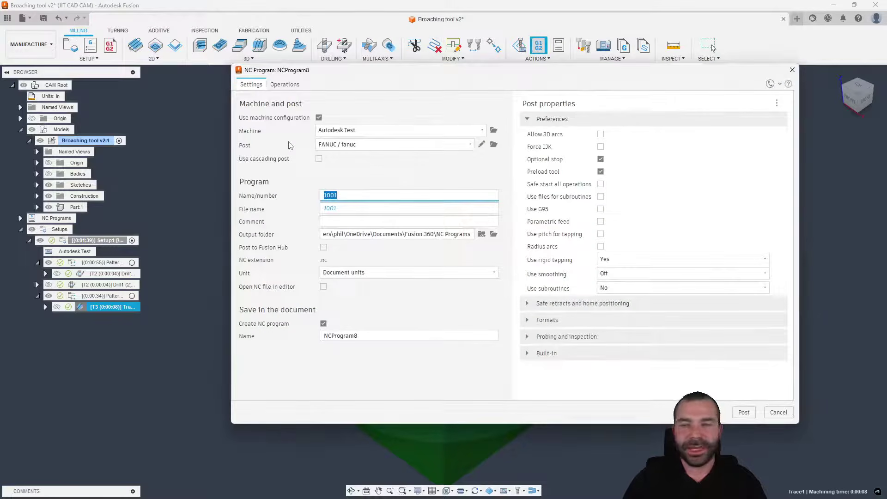
{"action": "key", "text": "Escape"}
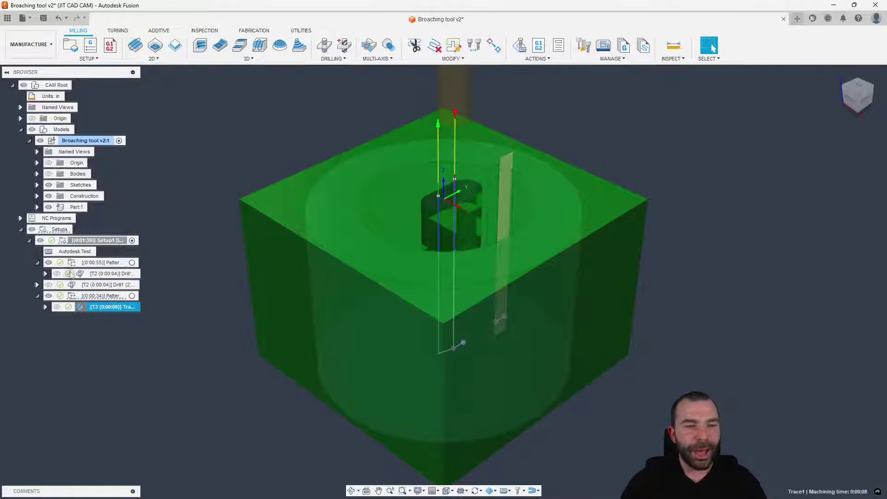
Check the Spindle OR and Use Broach settings in the Trace1 operation's post properties.
{"action": "double_click", "coordinate": [111, 307]}
{"action": "left_click", "coordinate": [857, 141]}
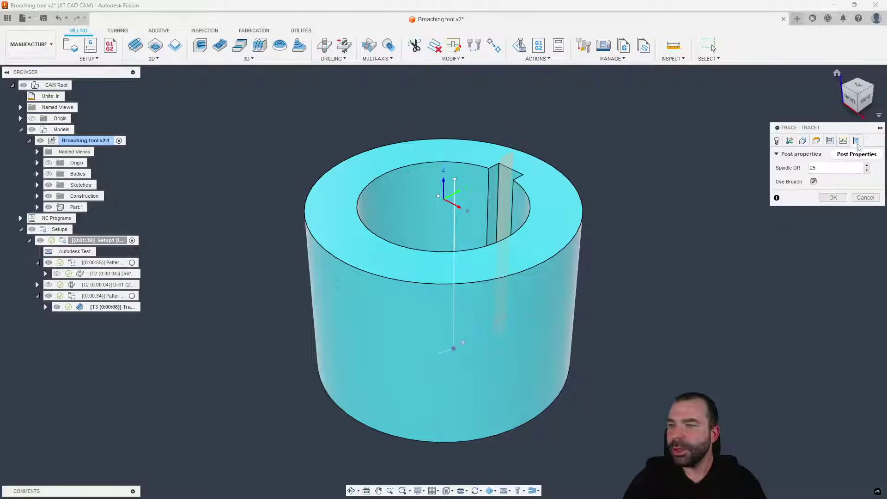
{"action": "left_click", "coordinate": [833, 198]}
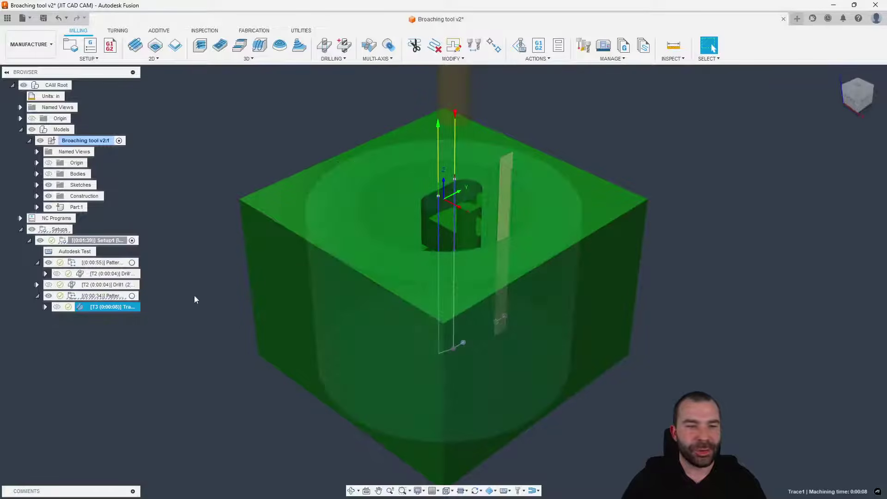
Repost Trace1 as 1001, overwriting the file, and search the 1001.nc output in Visual Studio Code for "S5000 M03".
{"action": "right_click", "coordinate": [97, 308]}
{"action": "left_click", "coordinate": [128, 93]}
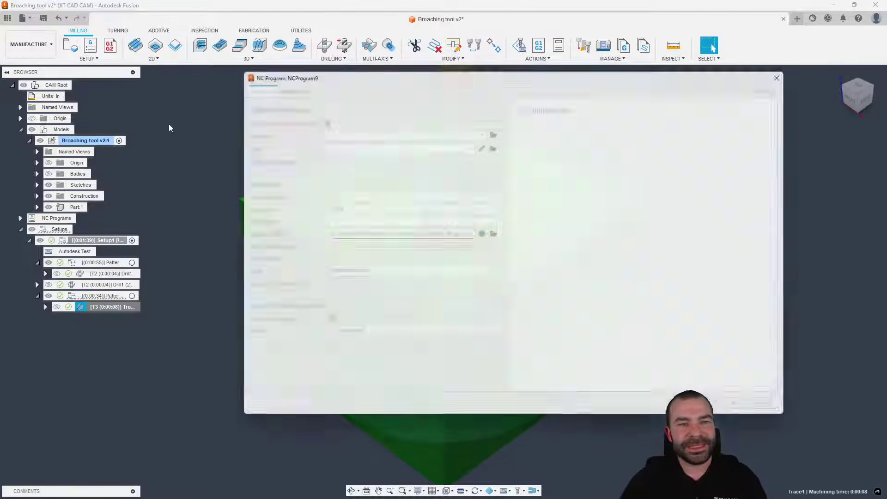
{"action": "left_click", "coordinate": [743, 412]}
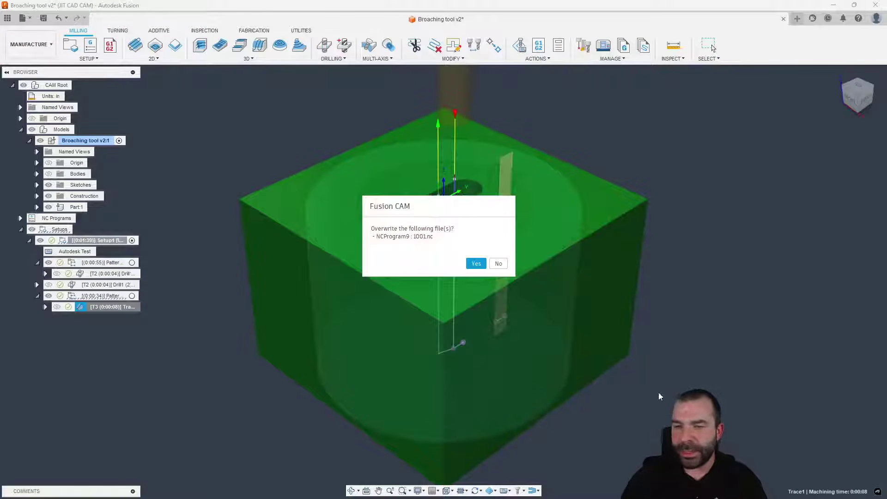
{"action": "left_click", "coordinate": [474, 264]}
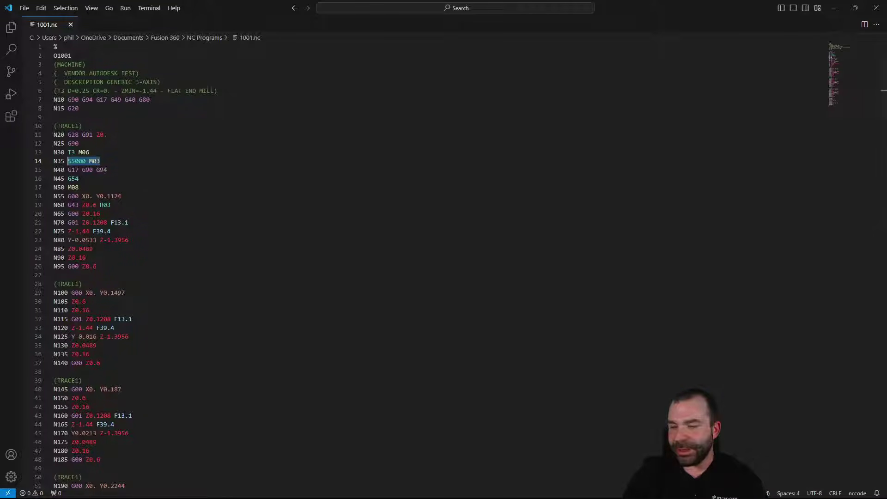
{"action": "key", "text": "ctrl+f"}
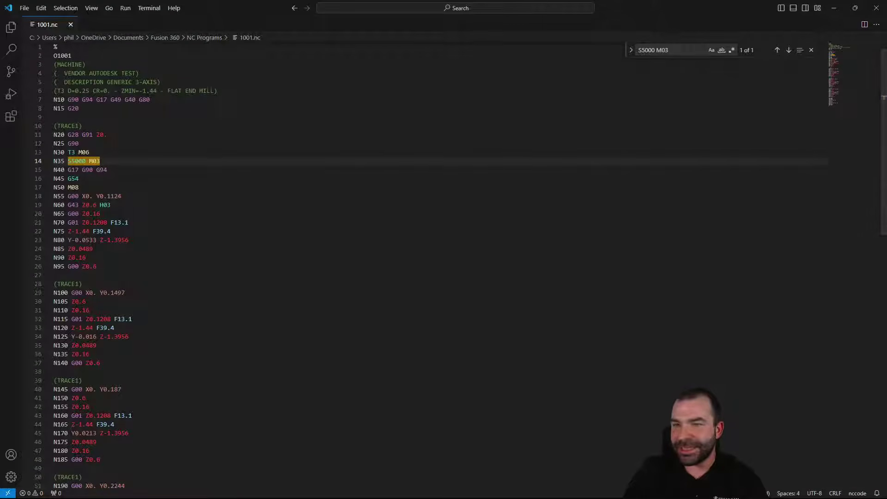
{"action": "left_click", "coordinate": [83, 398]}
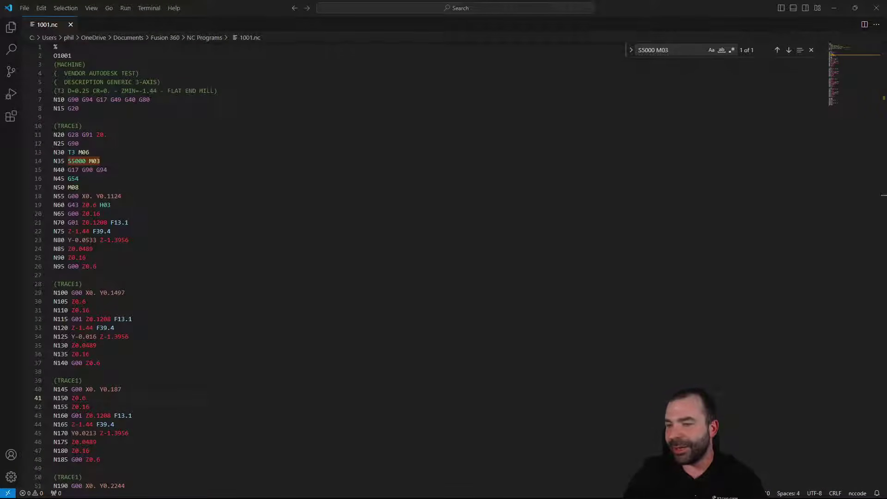